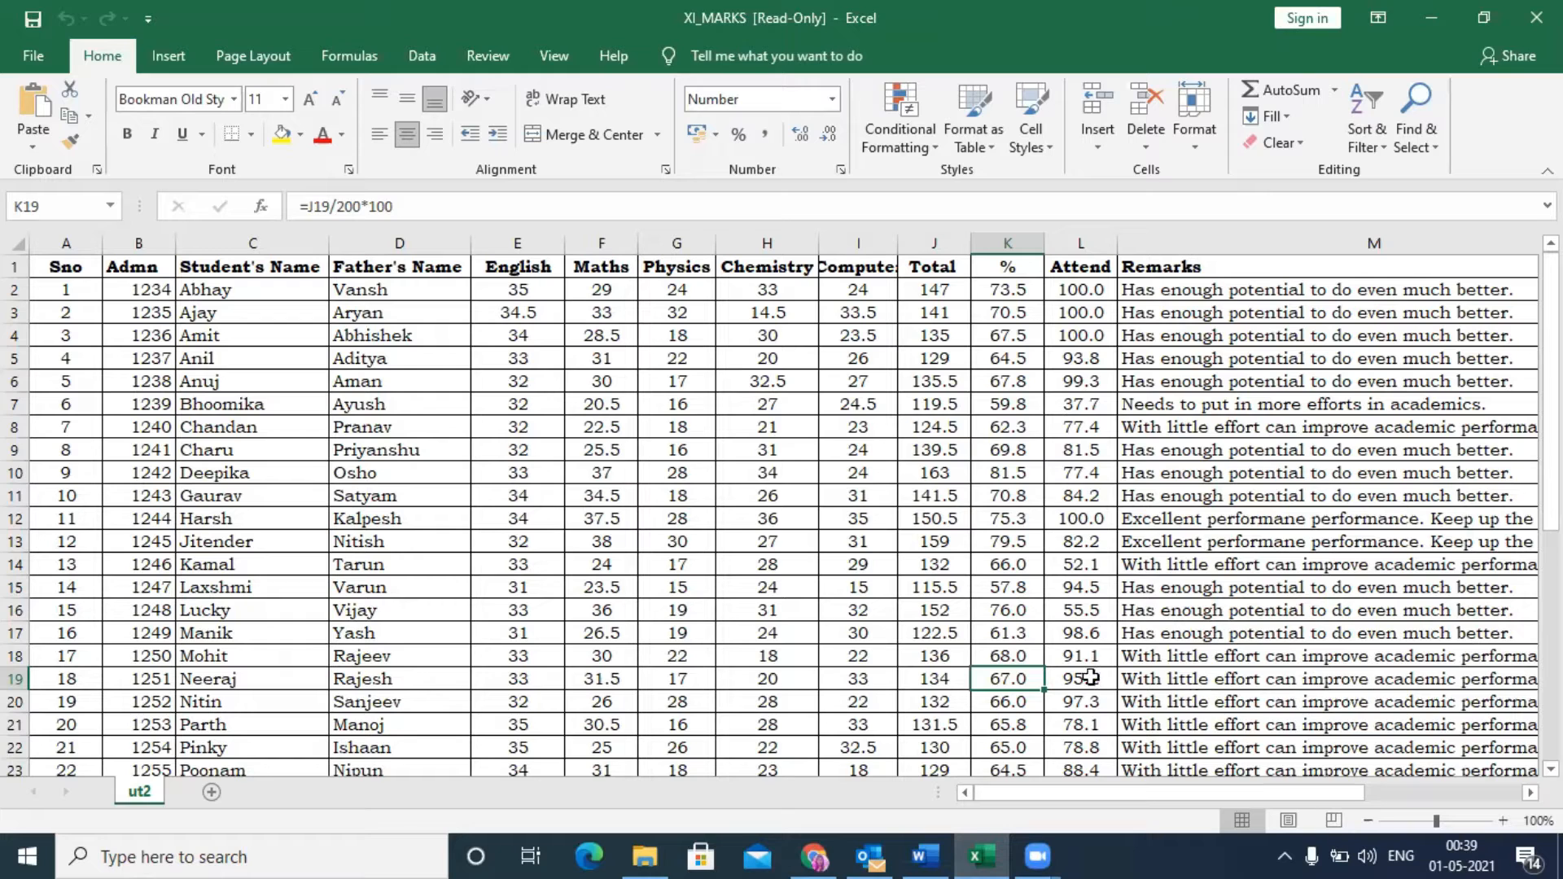
- Review the XI_MARKS sheet's columns across to Email id, including the header row, and close the workbook
left_click(1013, 586)
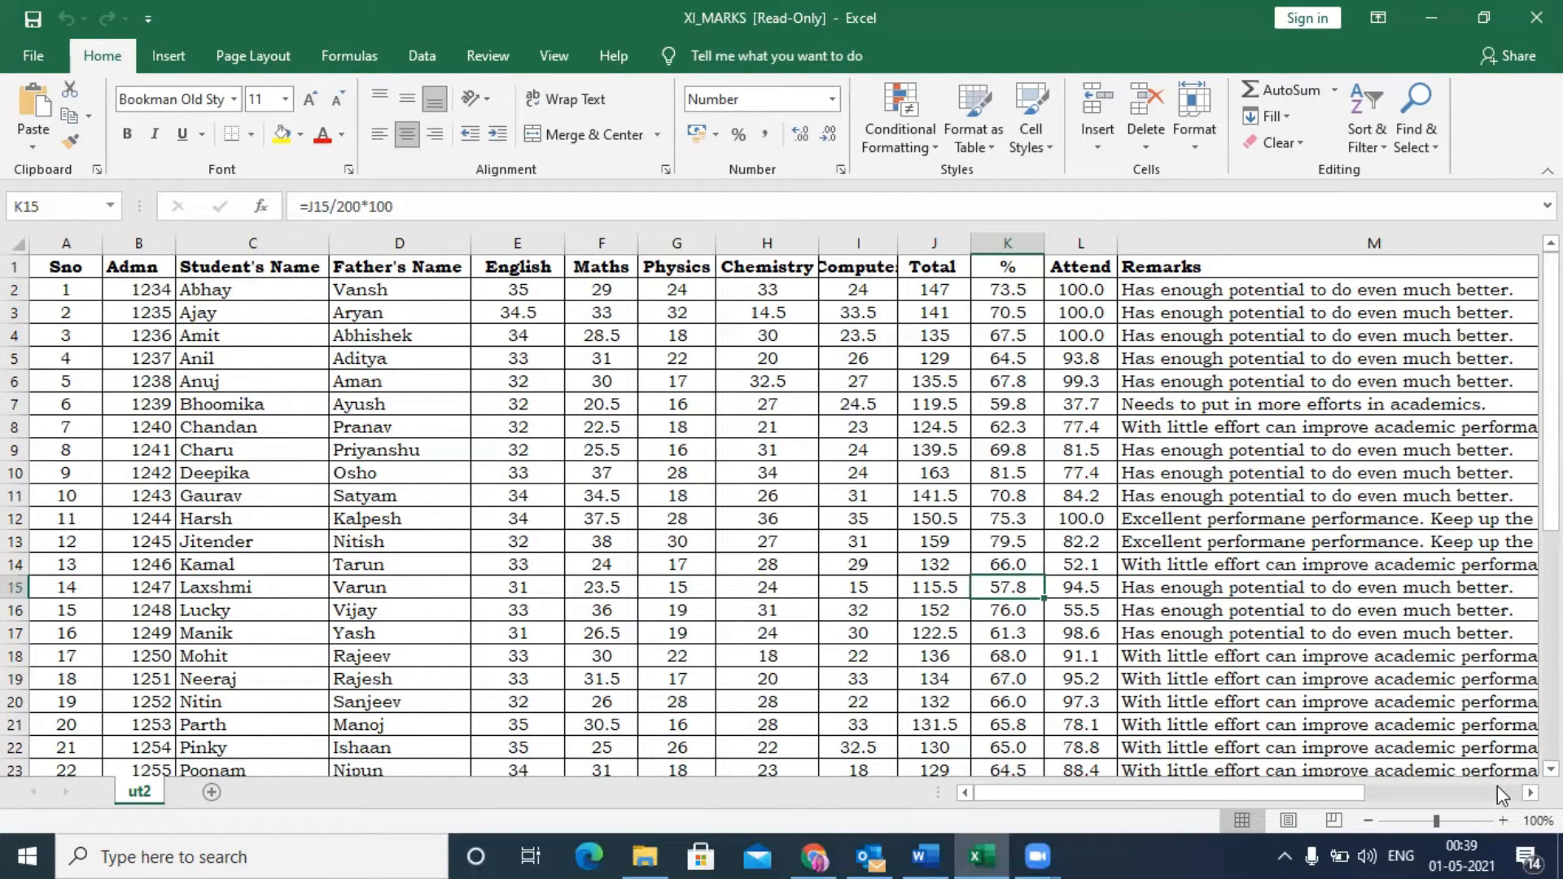
scroll(1498, 787, "right", 1)
scroll(1344, 508, "right", 3)
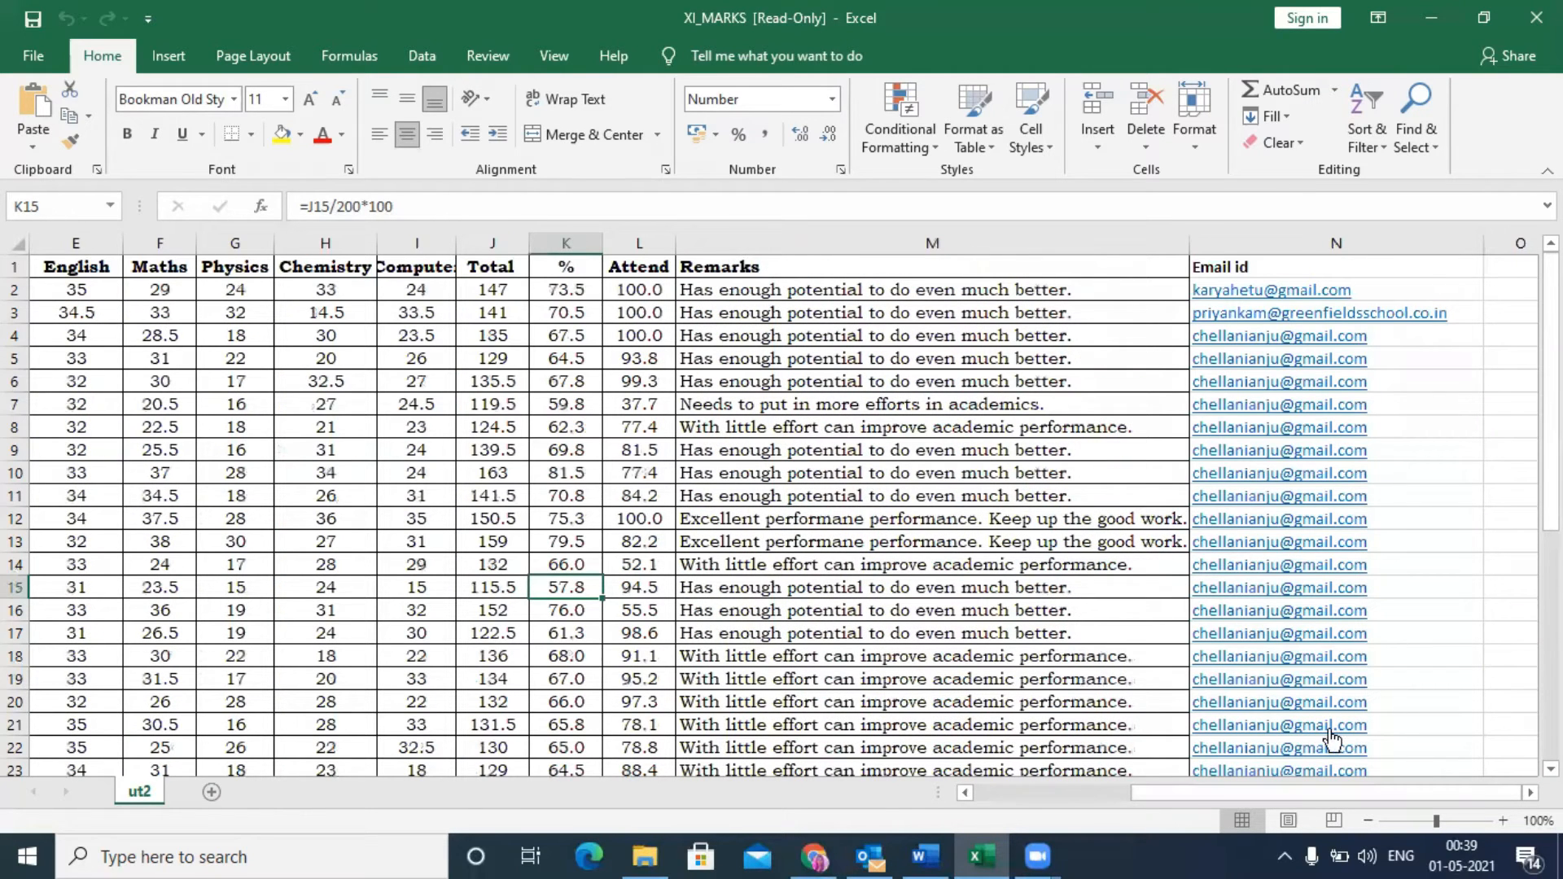
left_click_drag(1297, 797, 1209, 812)
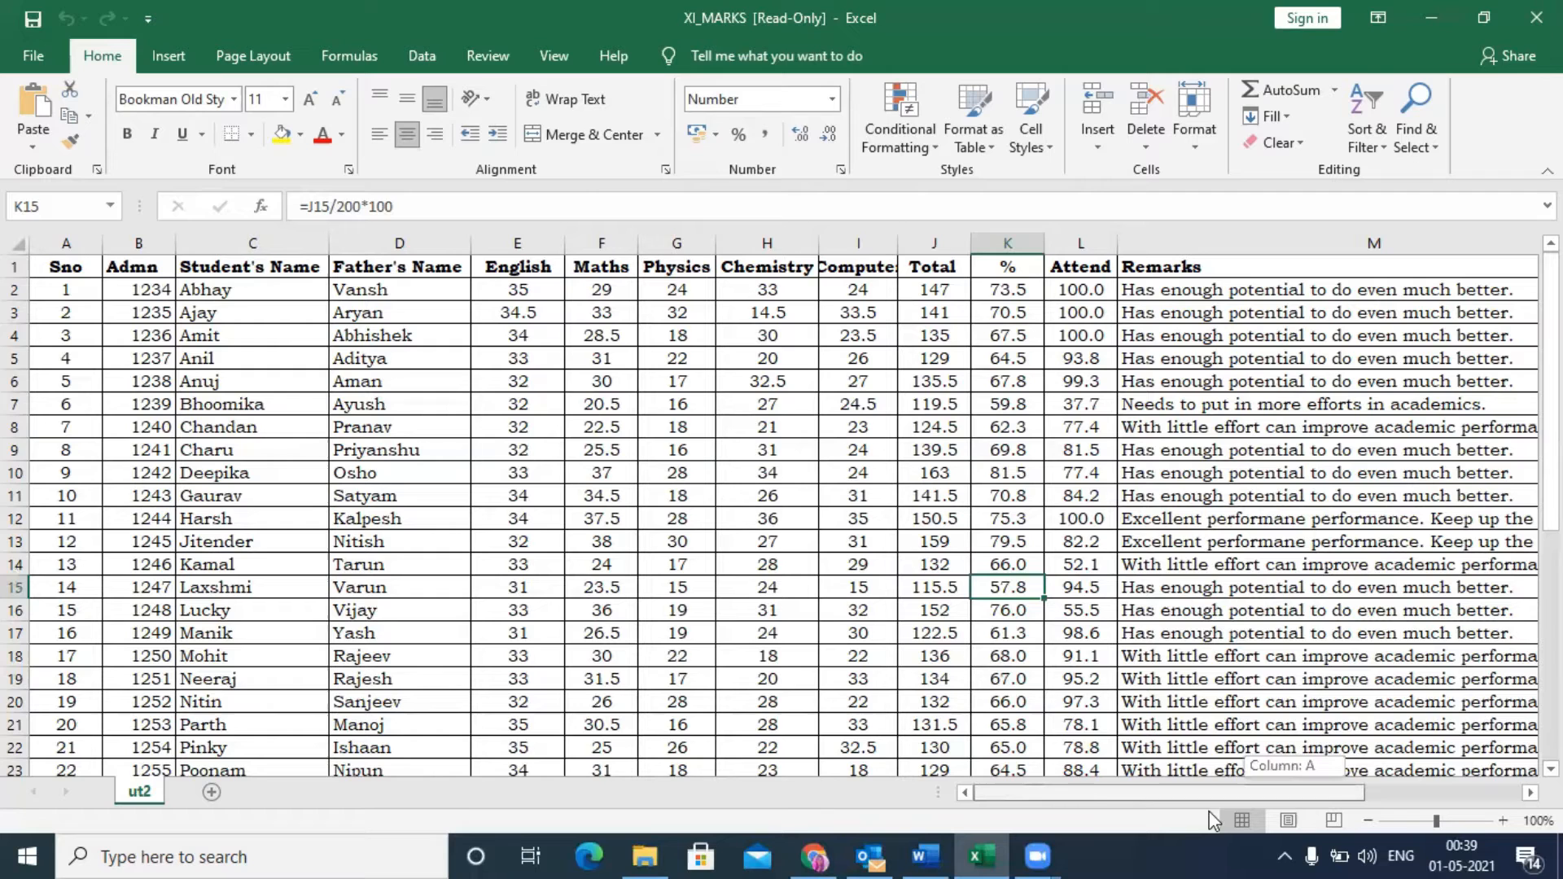
left_click_drag(788, 835, 789, 836)
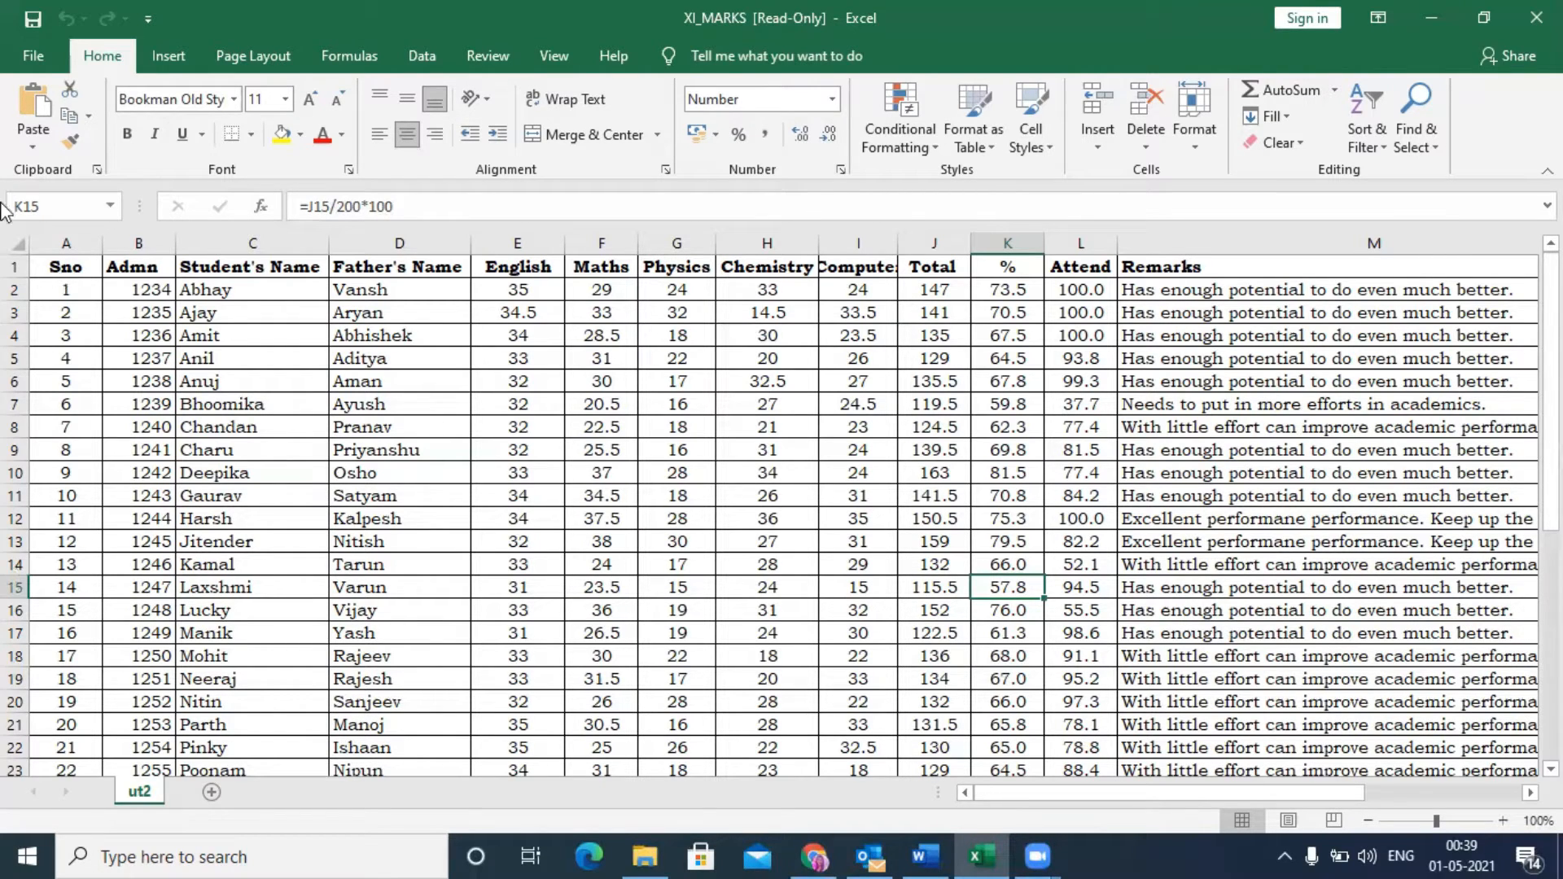
left_click(16, 263)
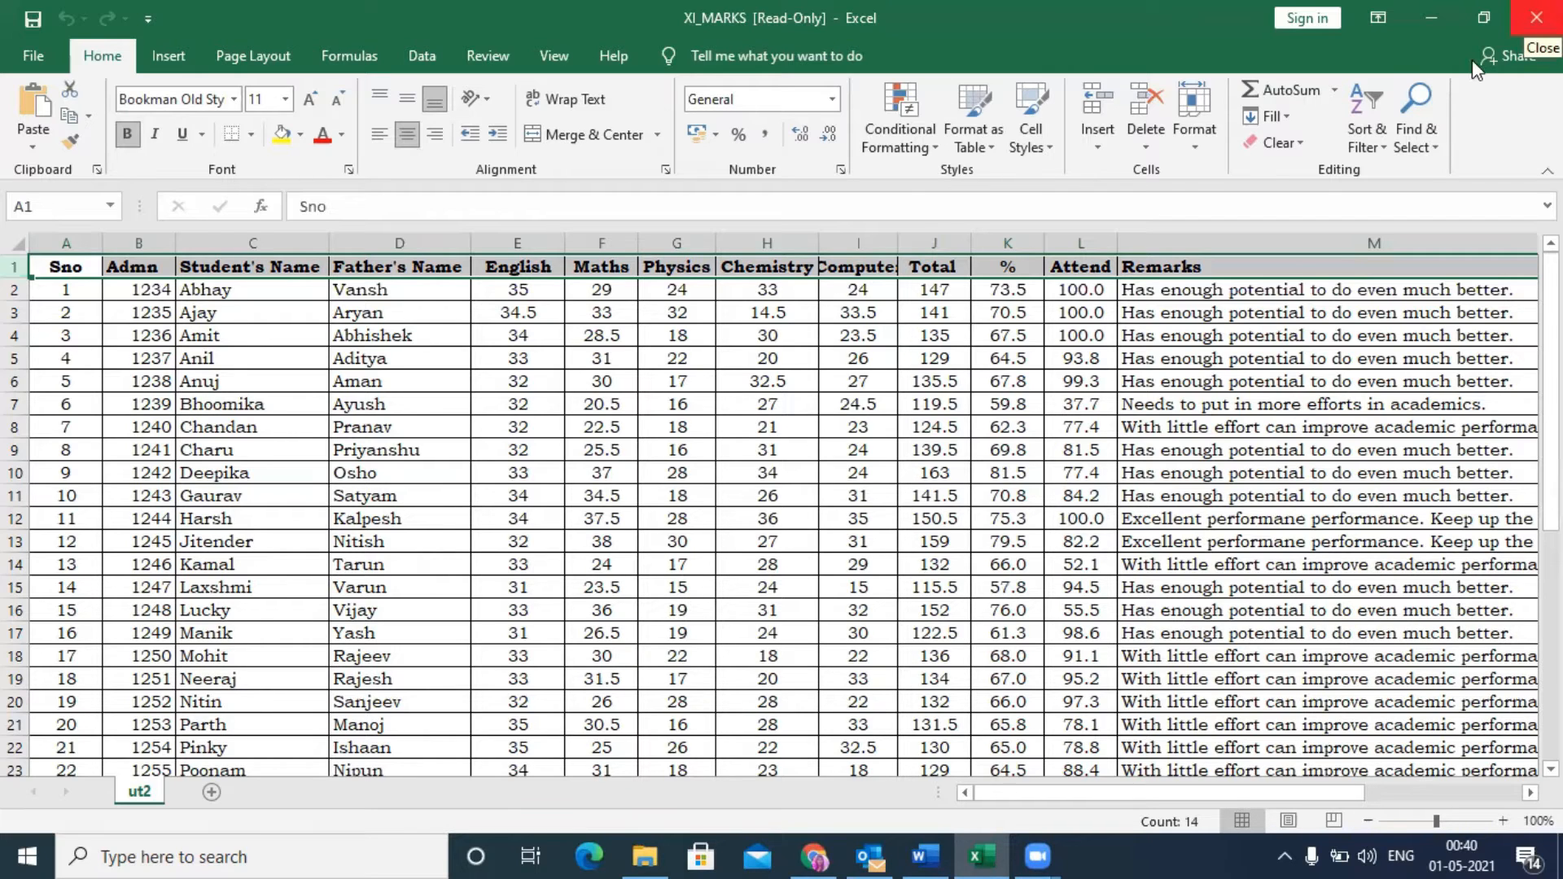
key("alt+F4")
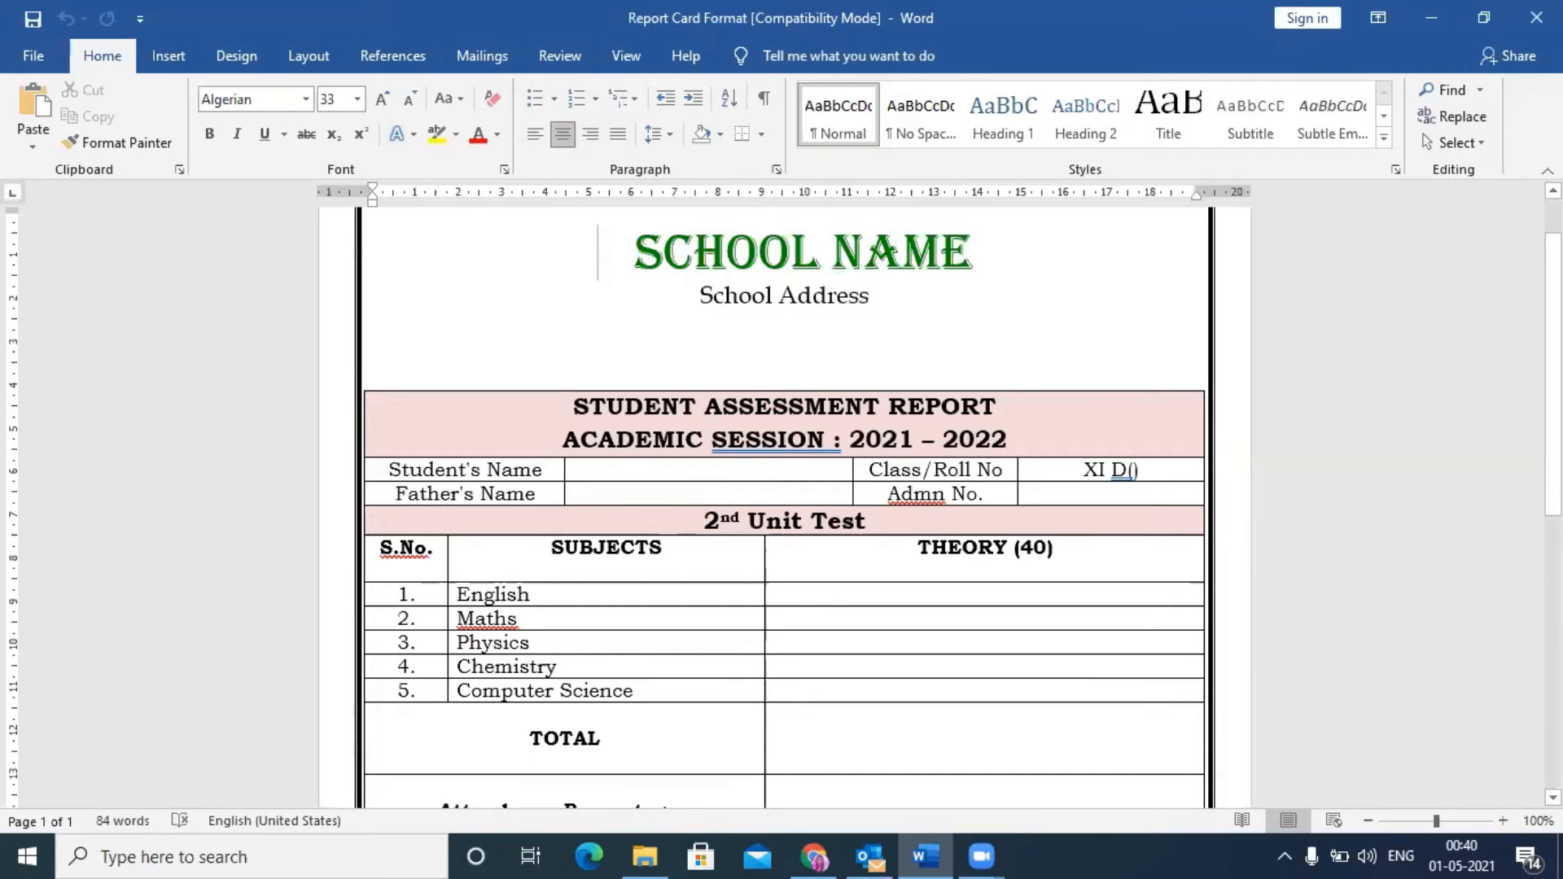
- Look over the report card format, place the cursor in the blank Student's Name cell and start a Letters mail merge
scroll(785, 505, "down", 10)
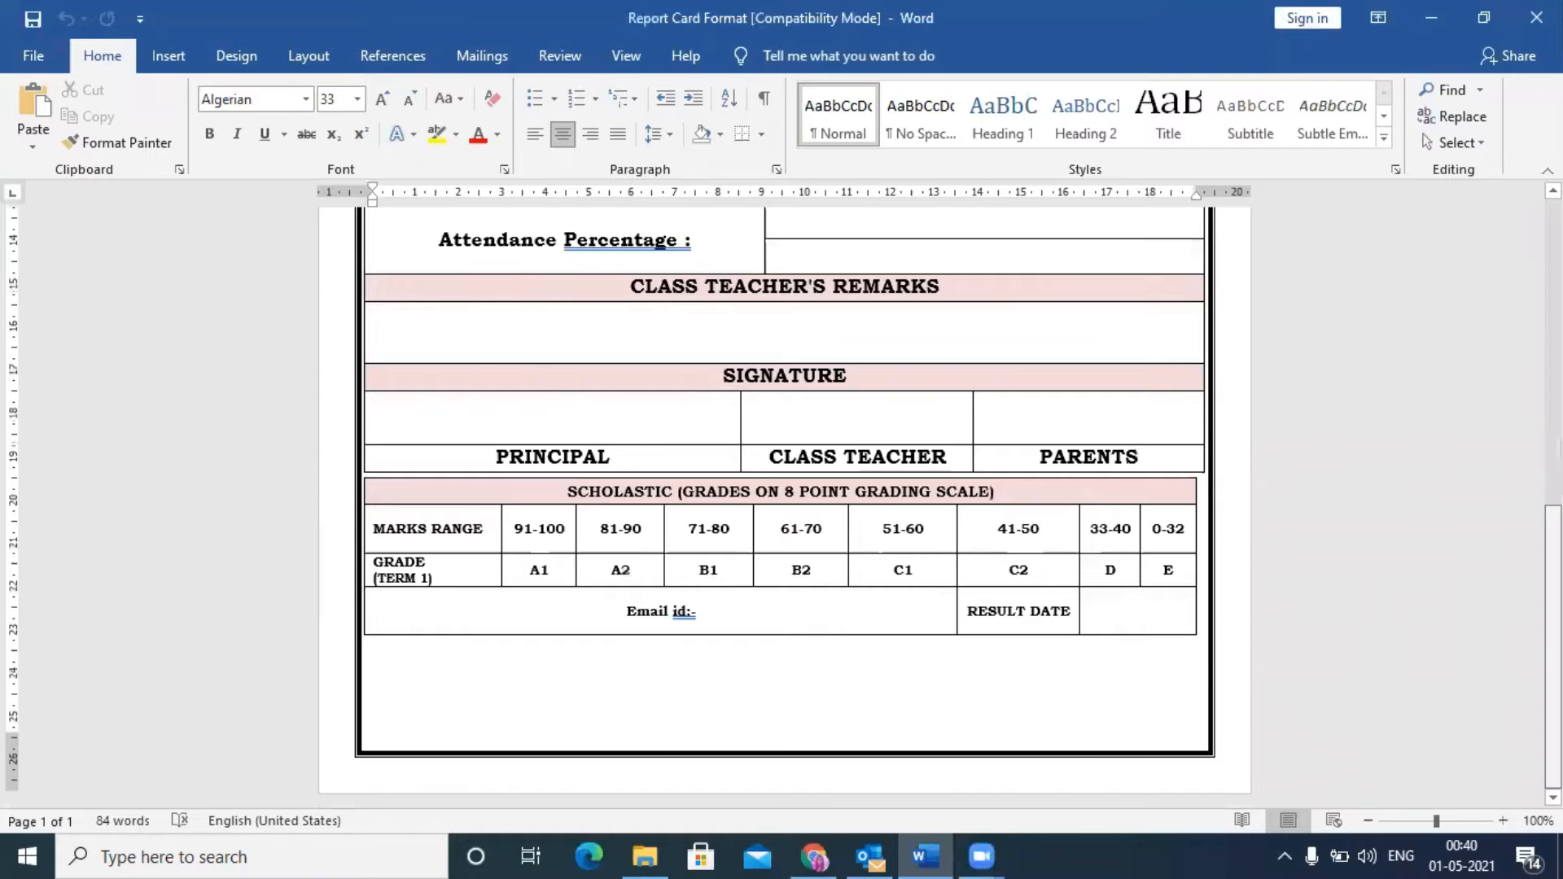
scroll(784, 505, "up", 3)
scroll(852, 306, "up", 5)
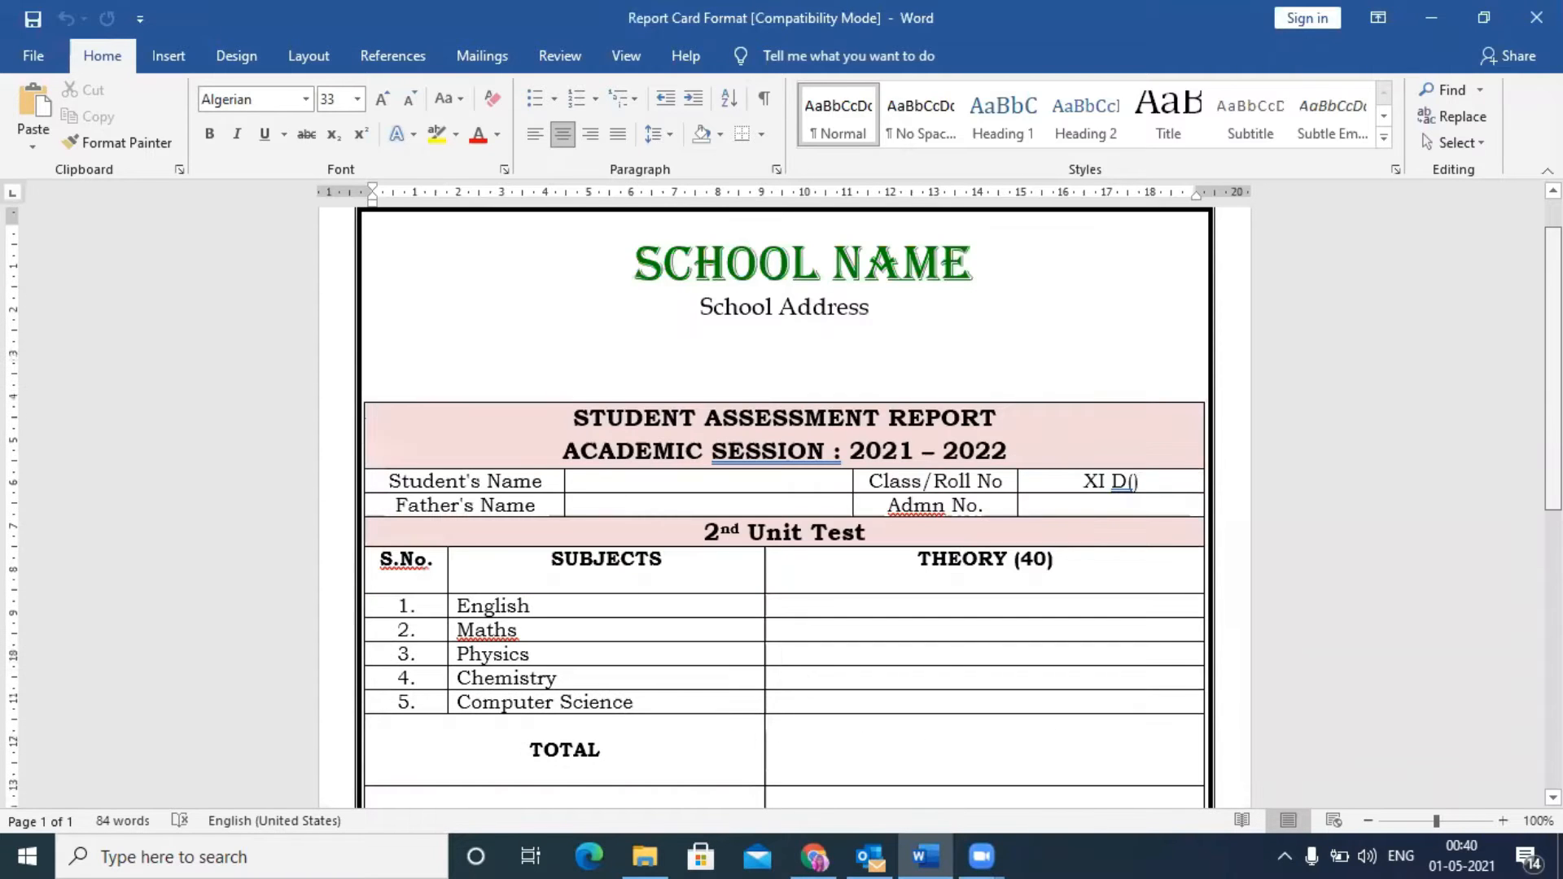
scroll(851, 306, "down", 1)
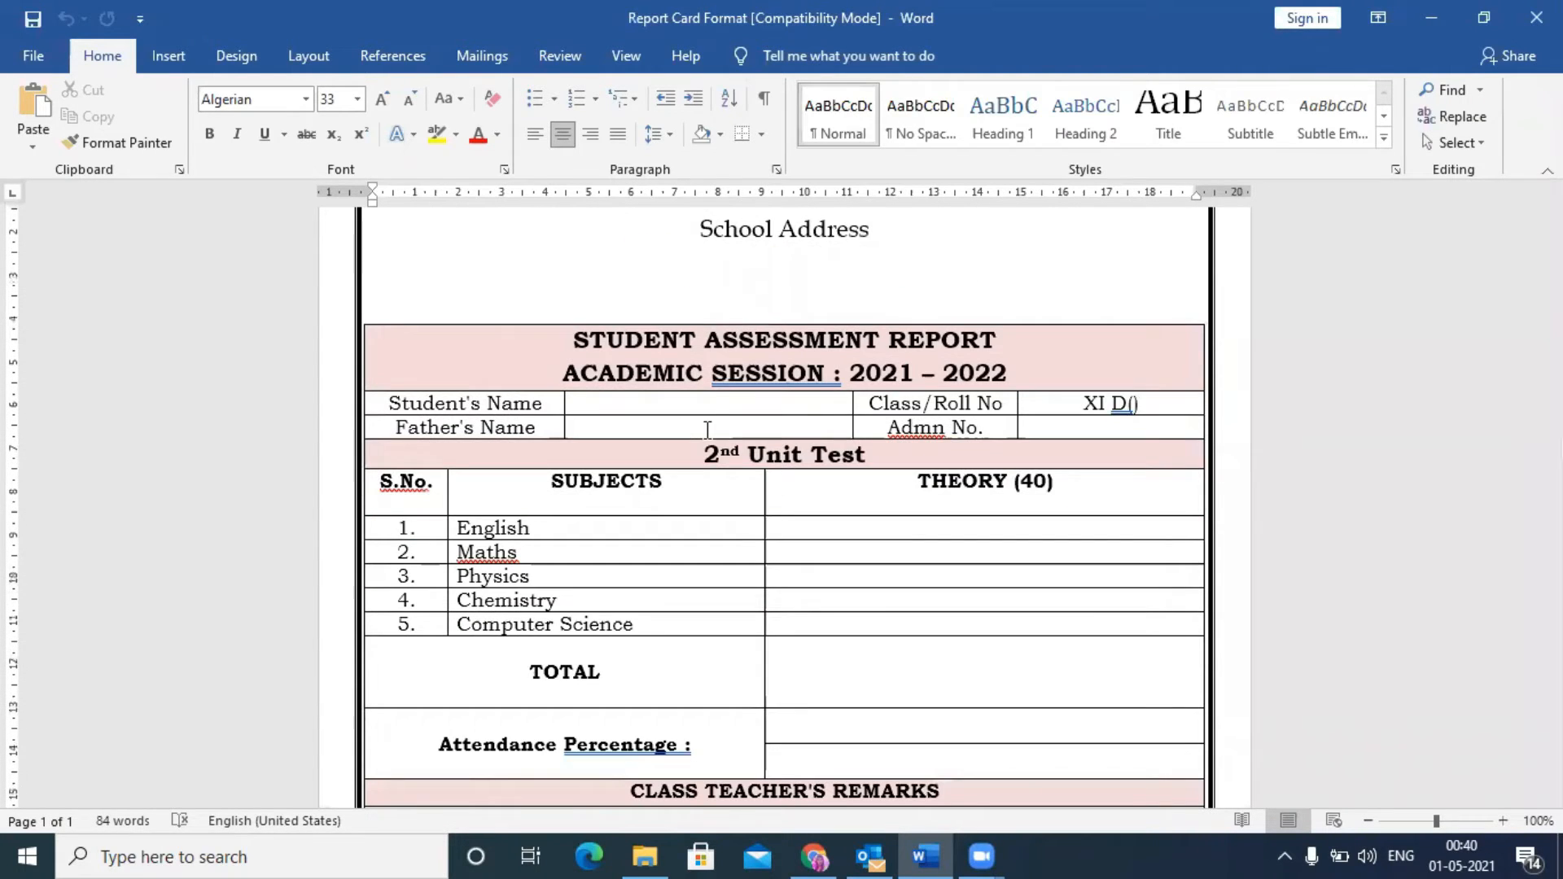
left_click(714, 410)
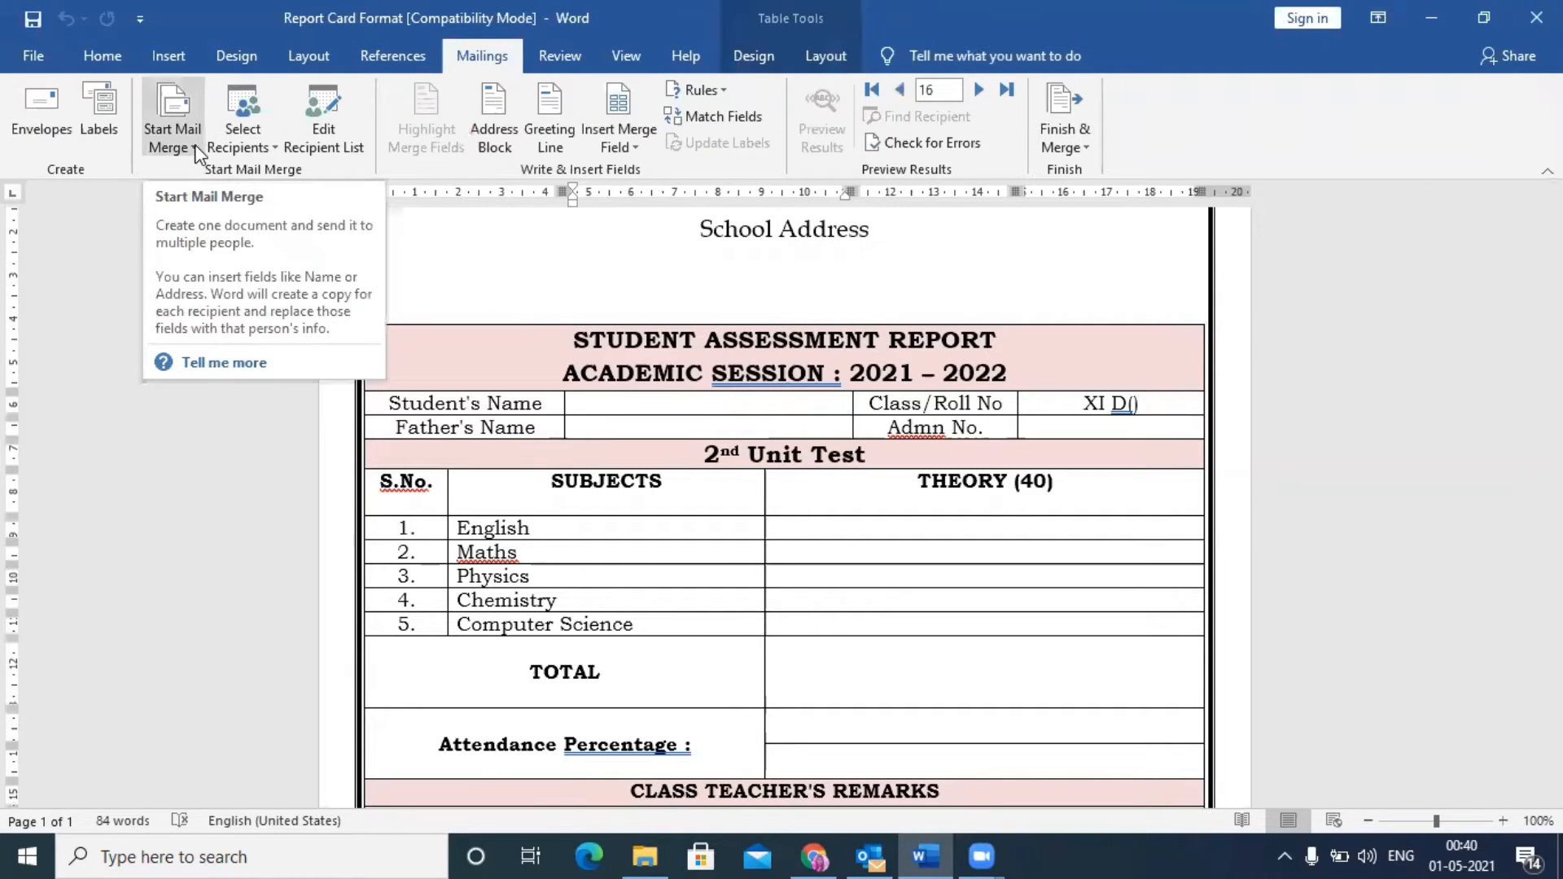
left_click(193, 144)
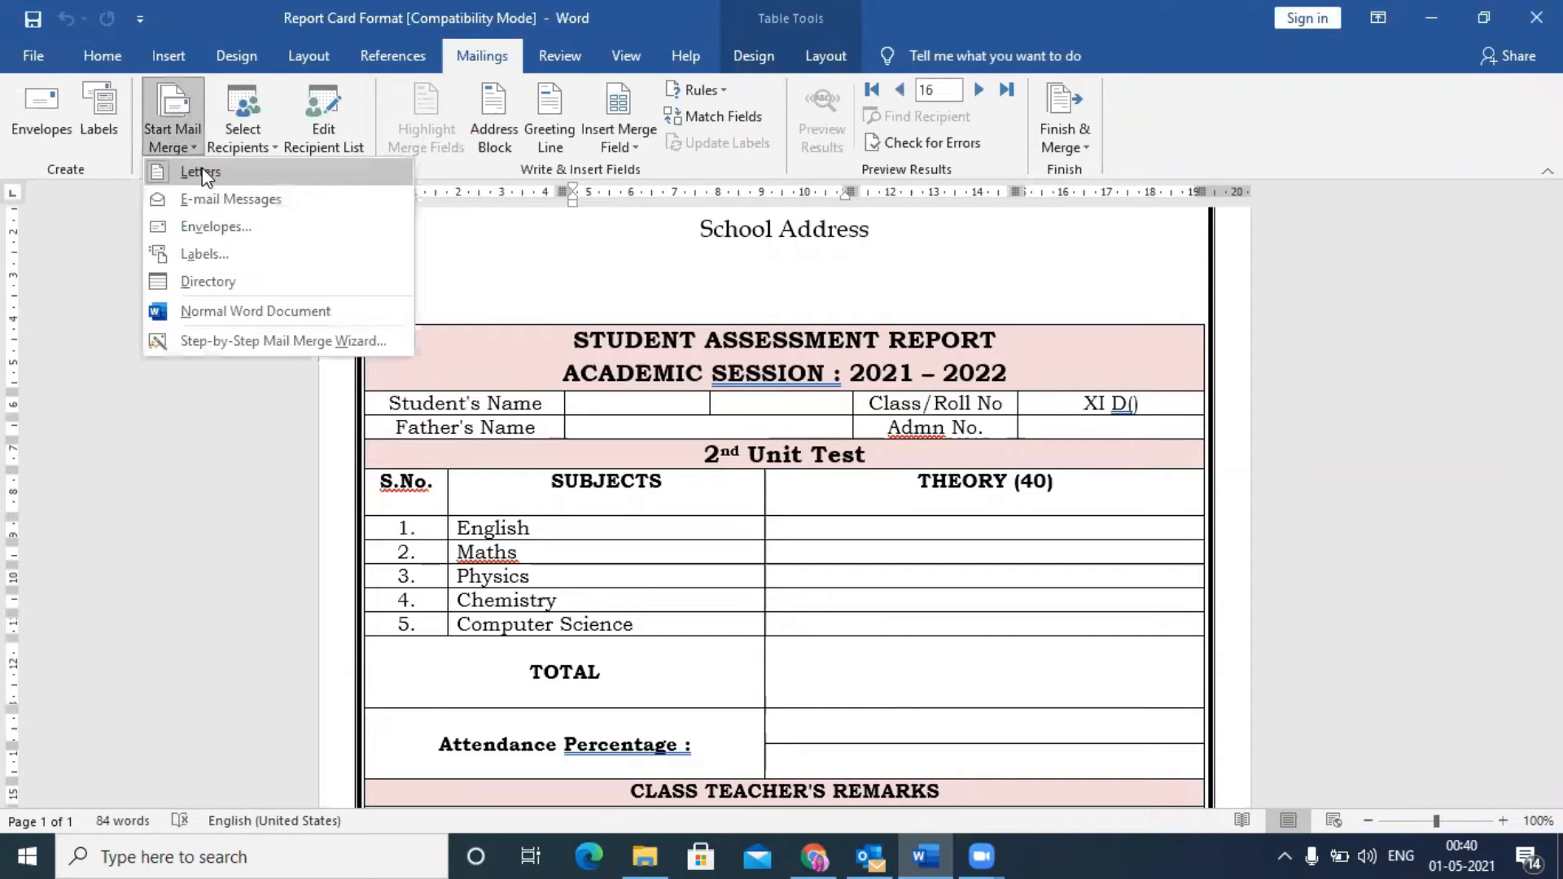
left_click(202, 172)
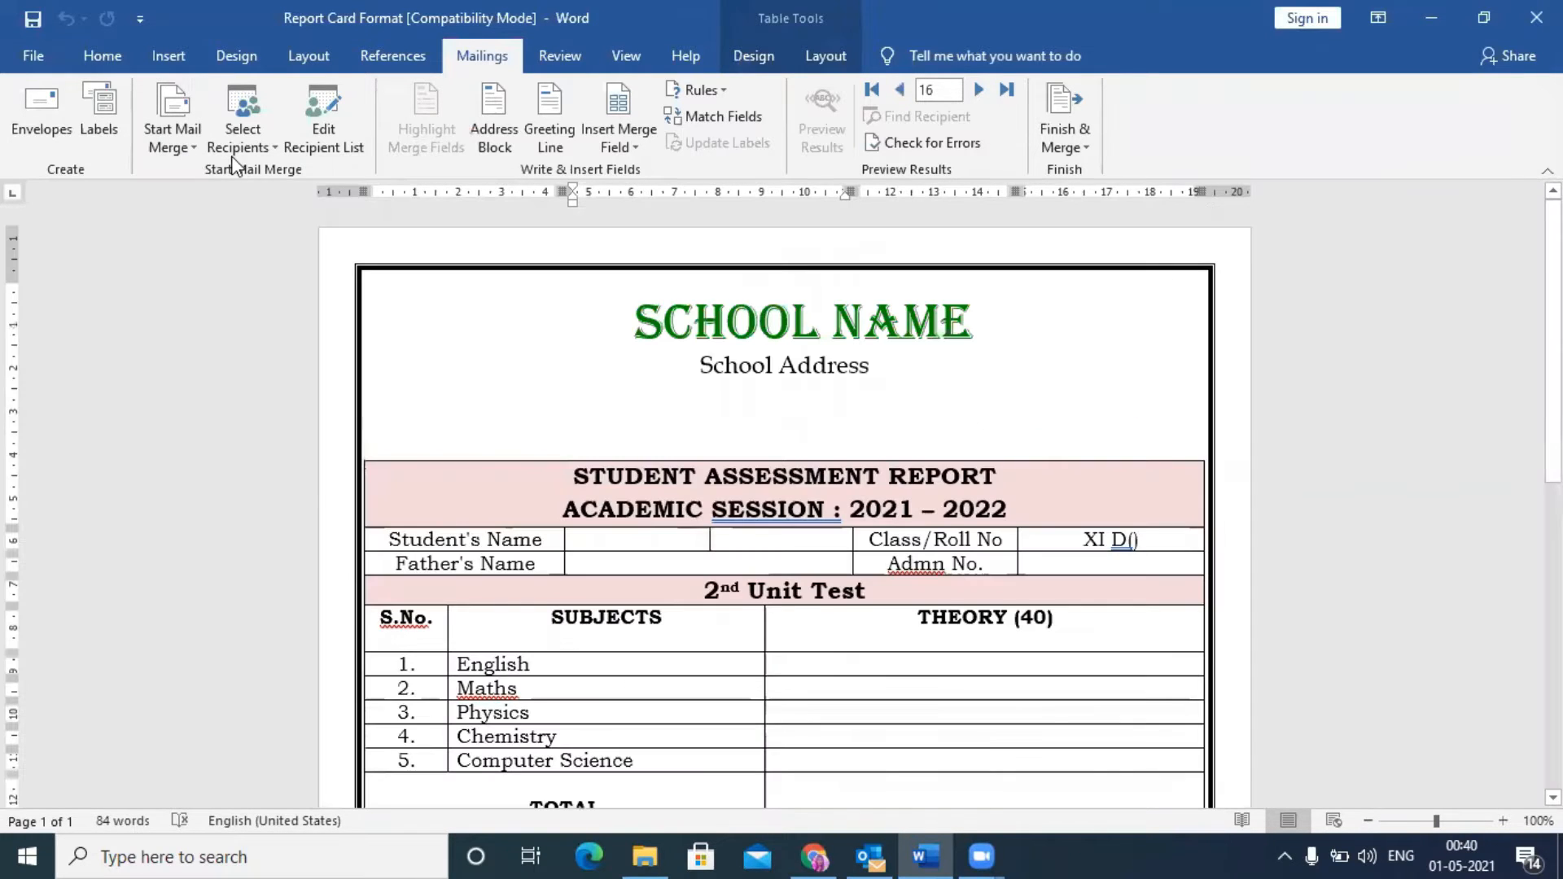
- Use the existing marks workbook in Desktop > peer to peer > Day3 as the recipient list, choosing table ut2$ with first-row column headers
left_click(271, 150)
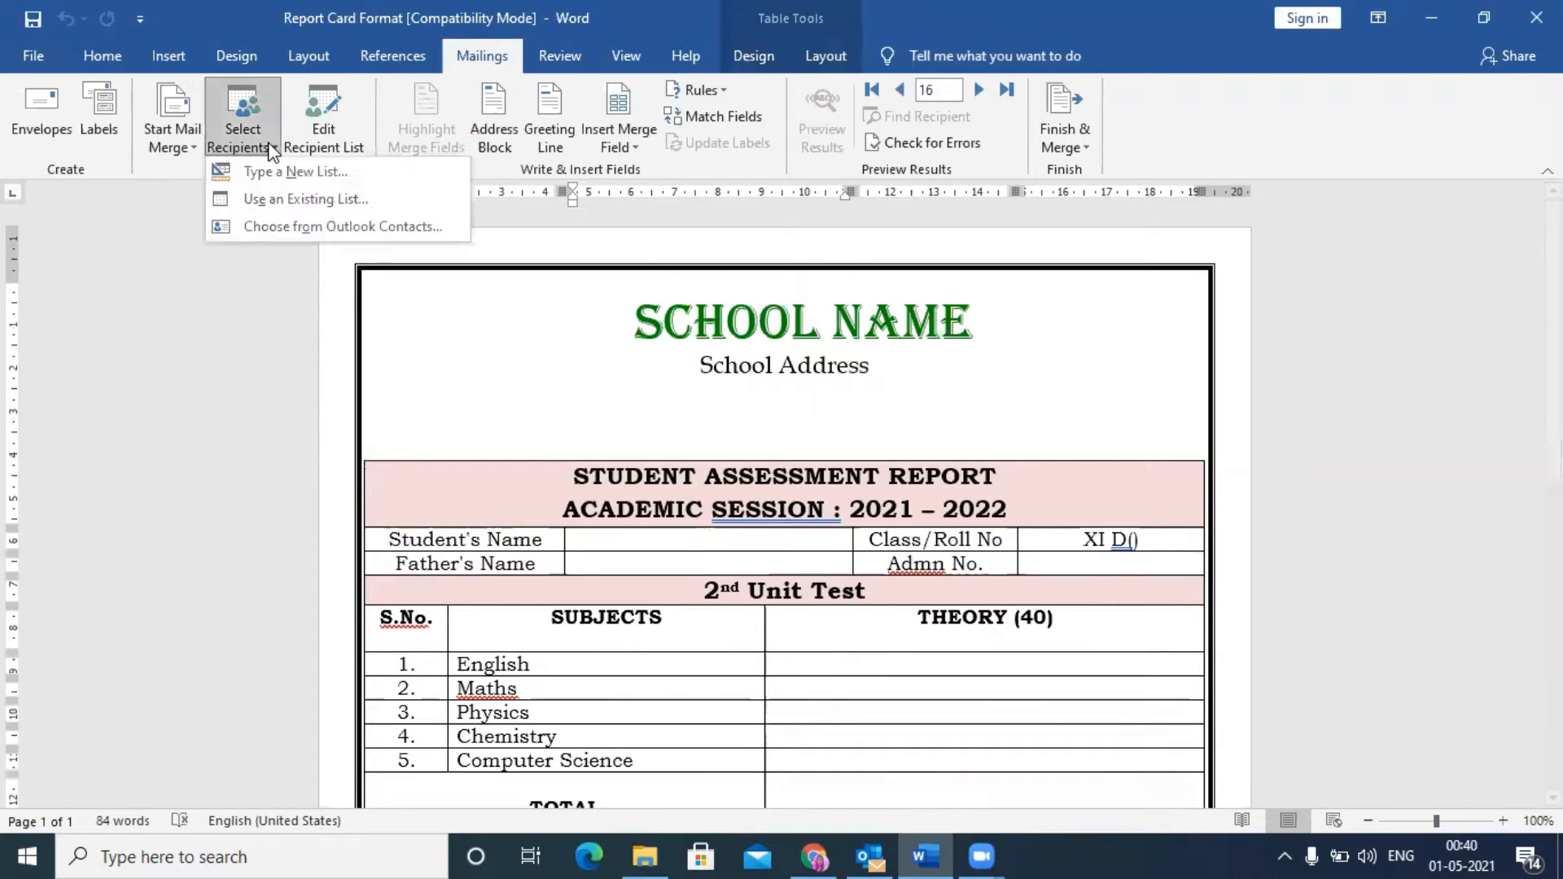
left_click(281, 199)
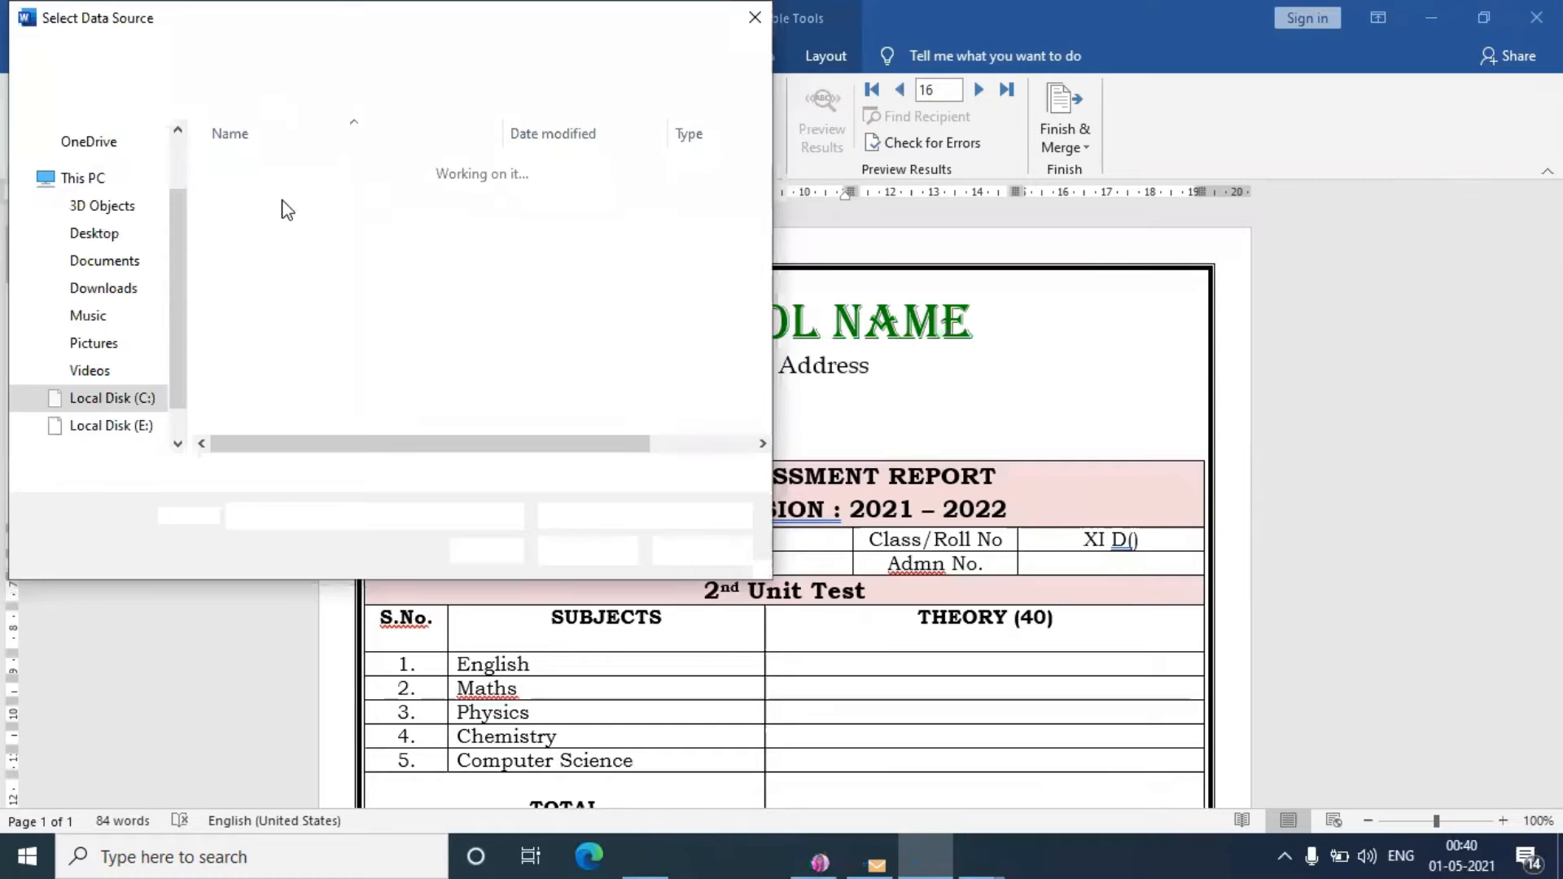
left_click(96, 235)
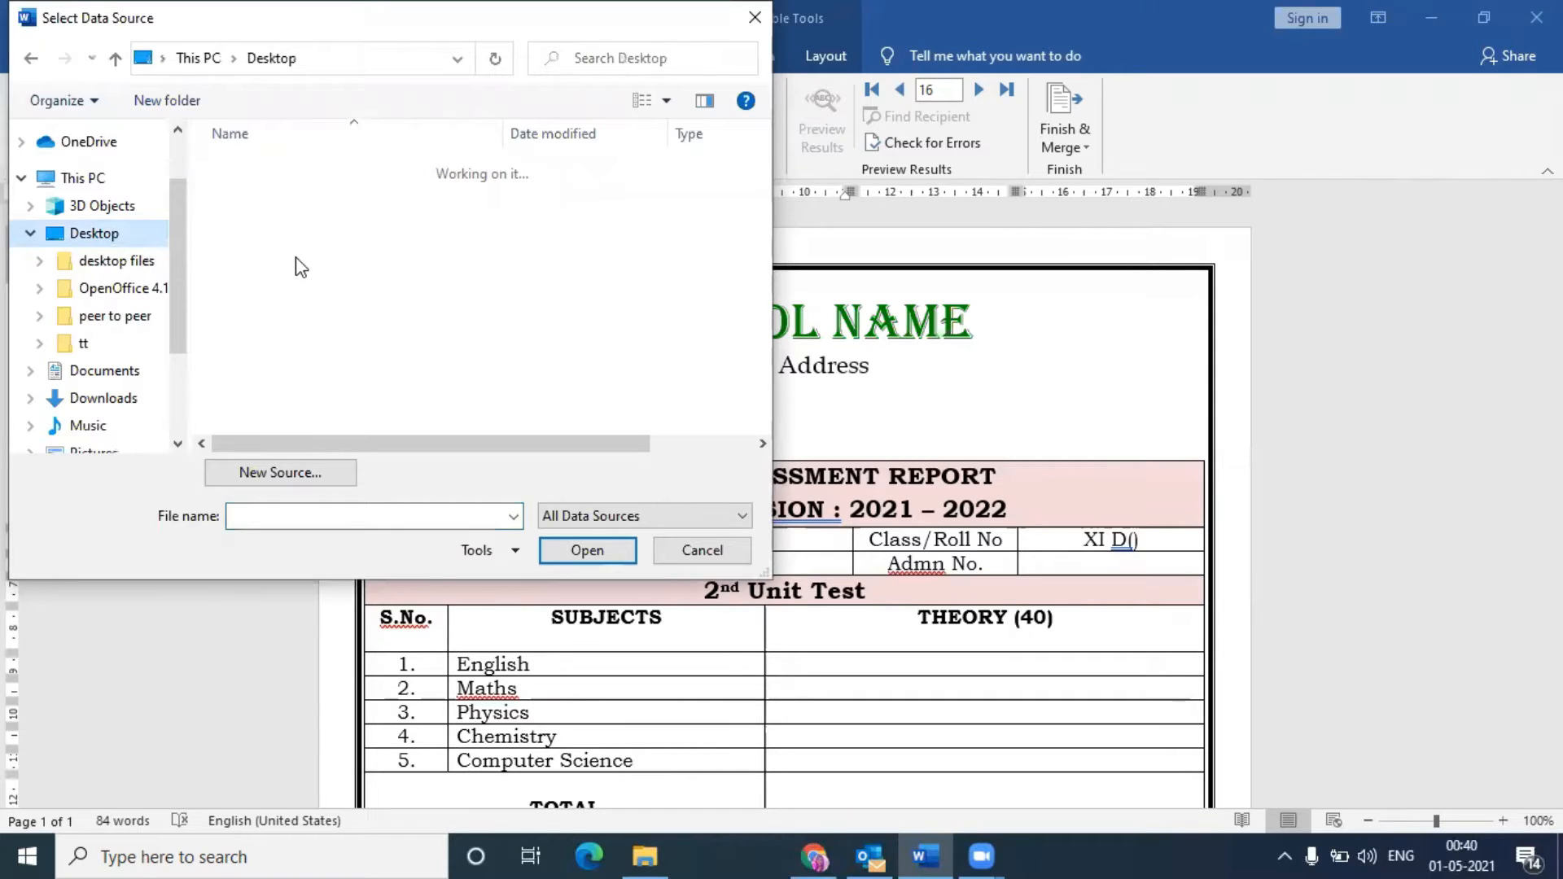
left_click(244, 215)
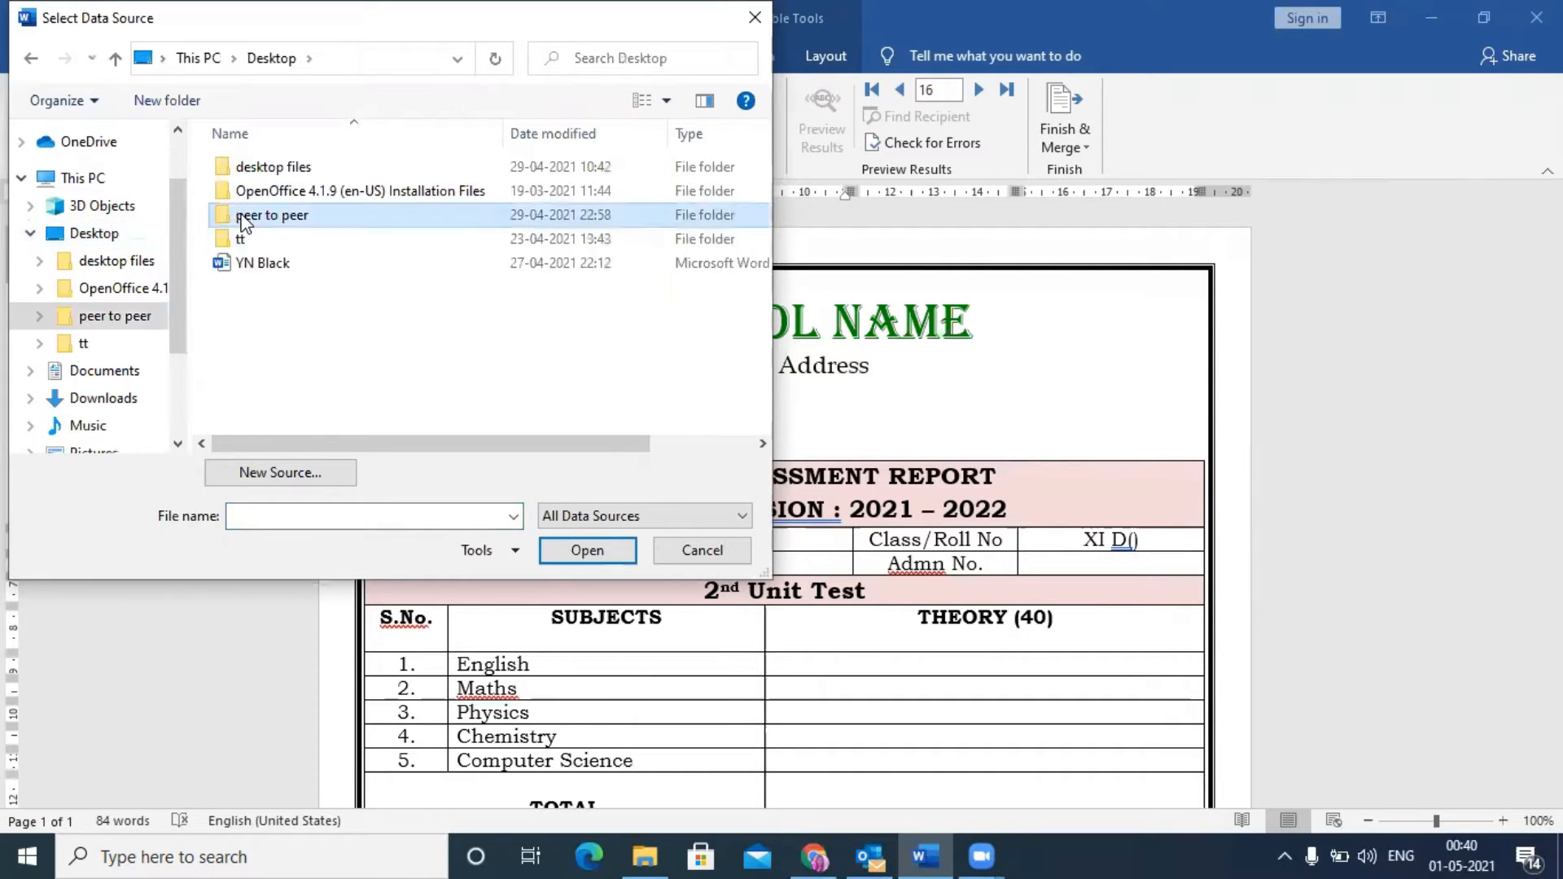
double_click(244, 215)
double_click(251, 220)
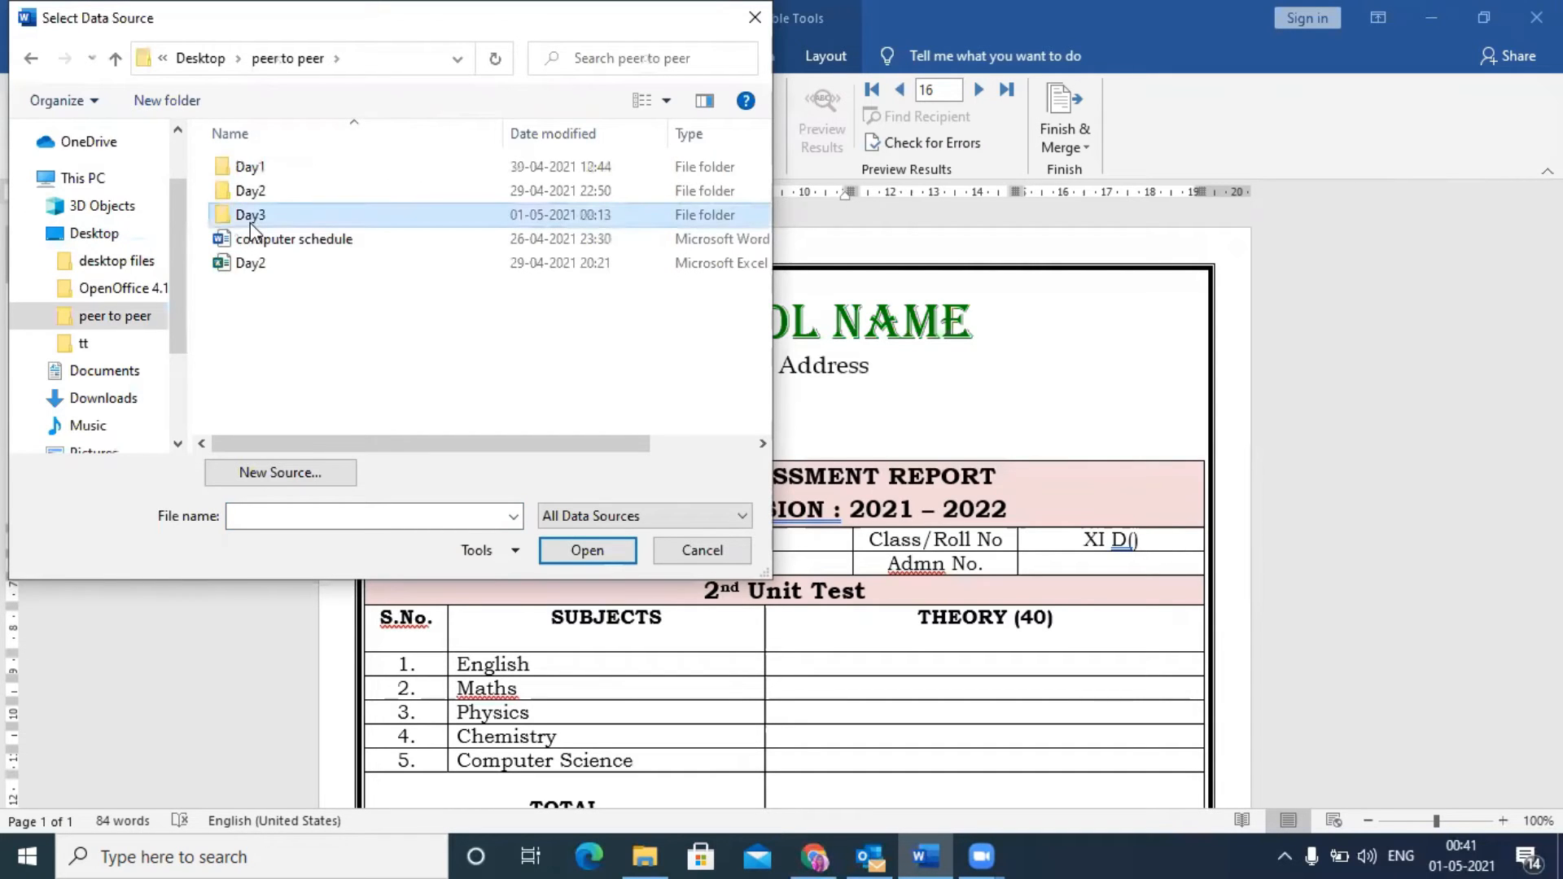
double_click(269, 190)
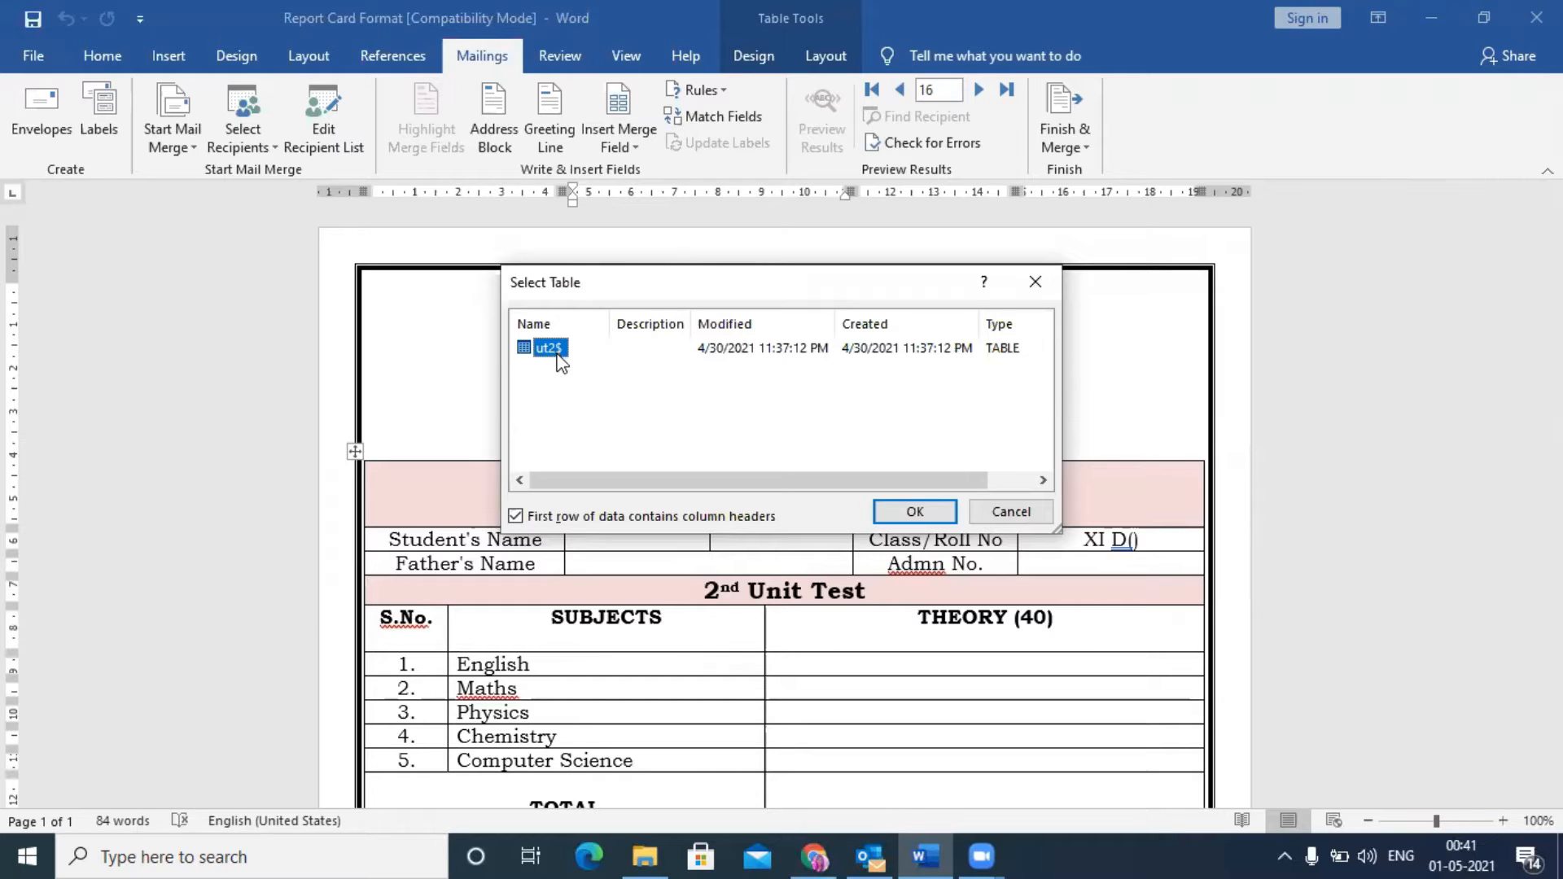
left_click(916, 513)
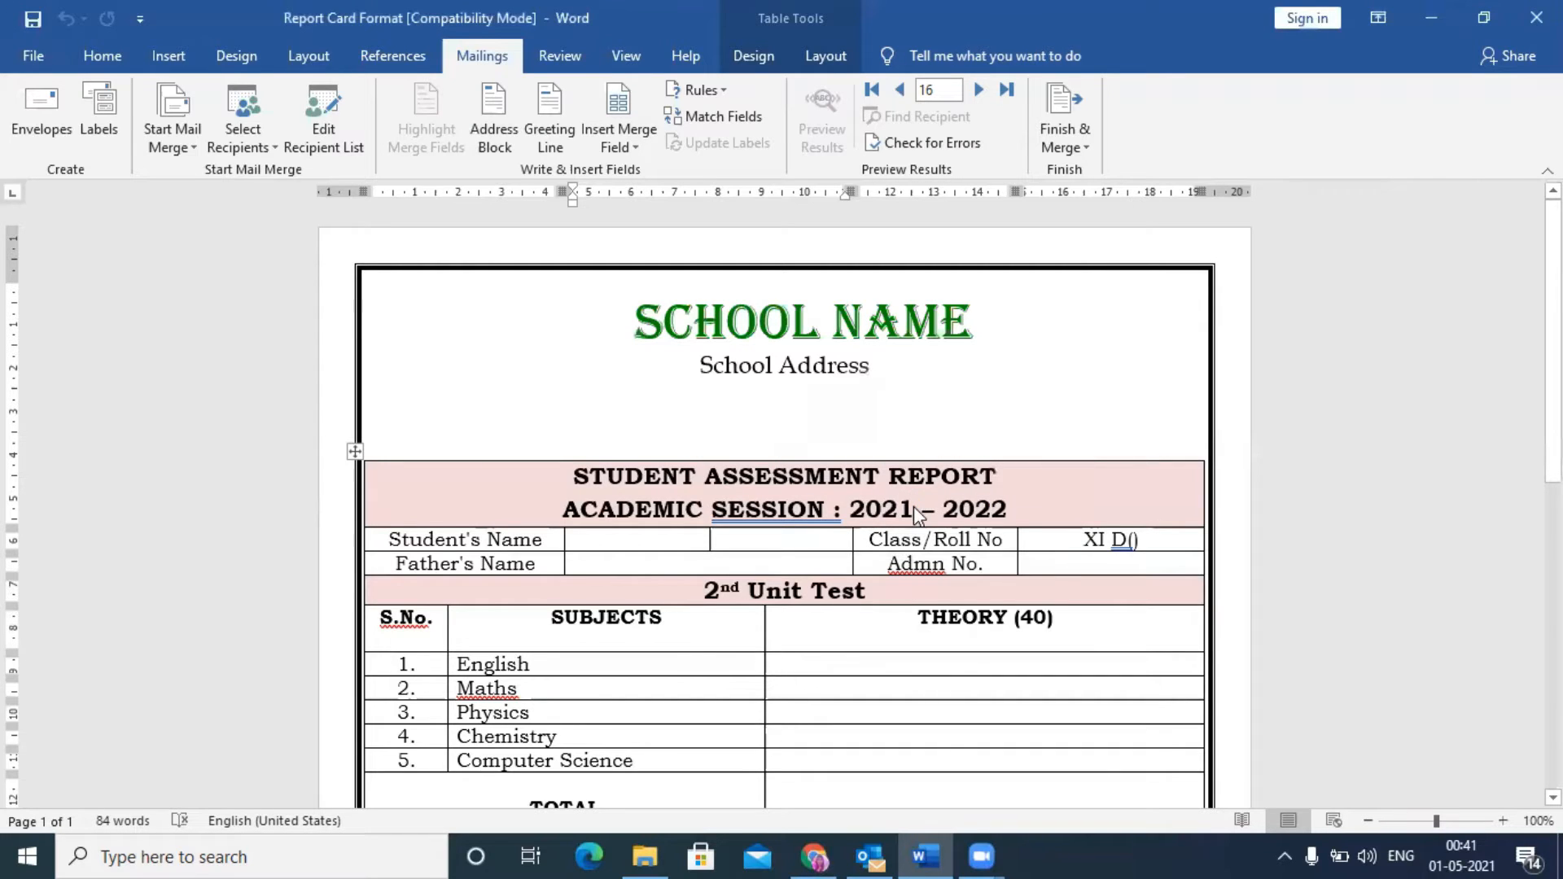
- Insert the Students_Name merge field in the blank cell beside Student's Name and make it bold
left_click(636, 147)
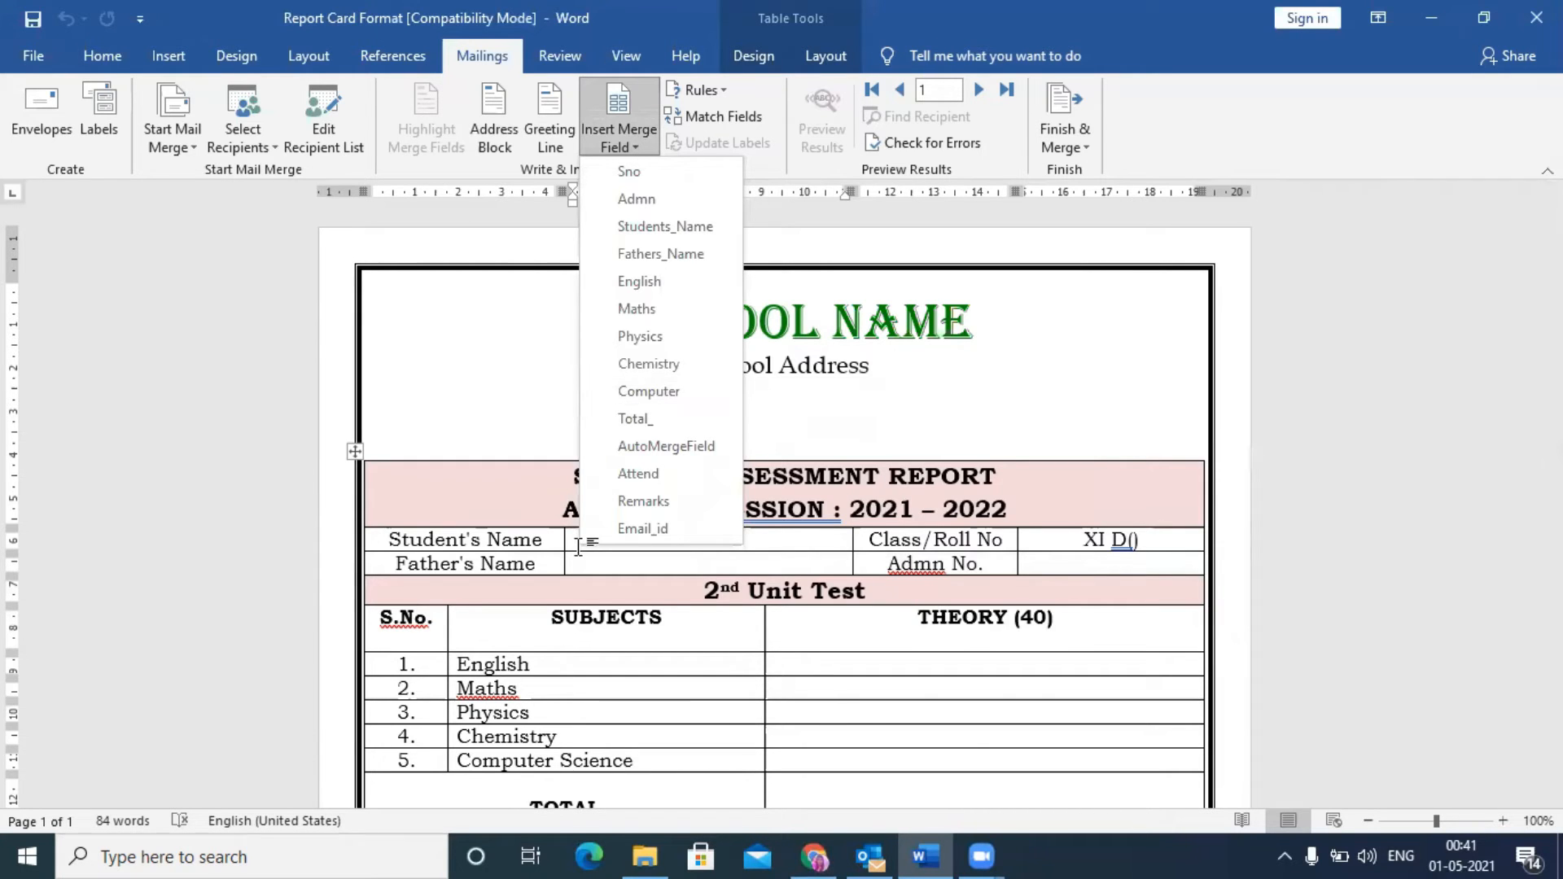
left_click(664, 544)
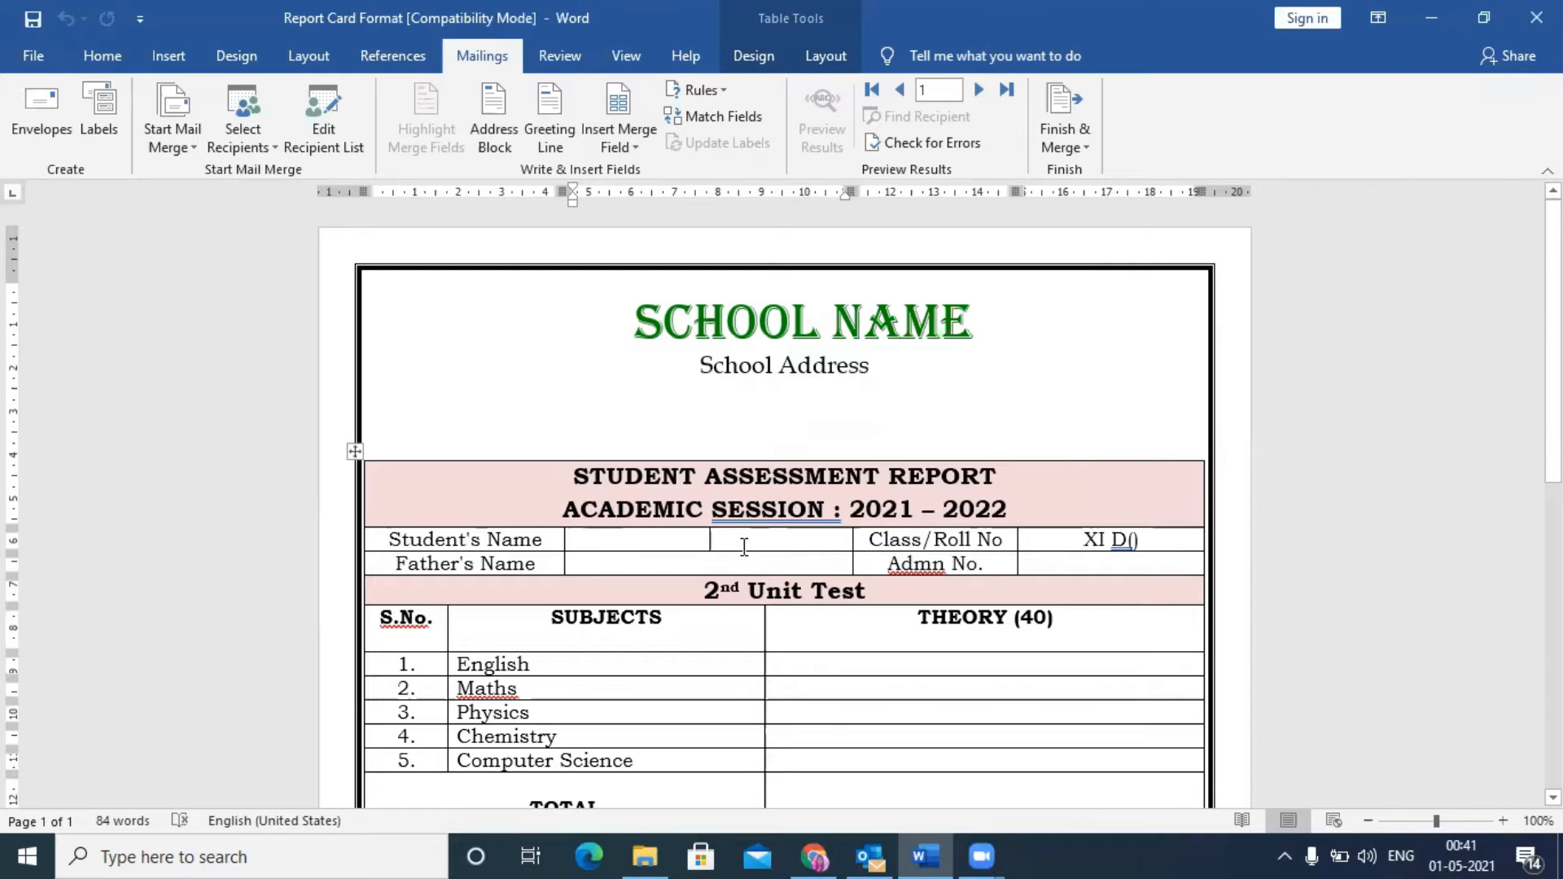
left_click(631, 146)
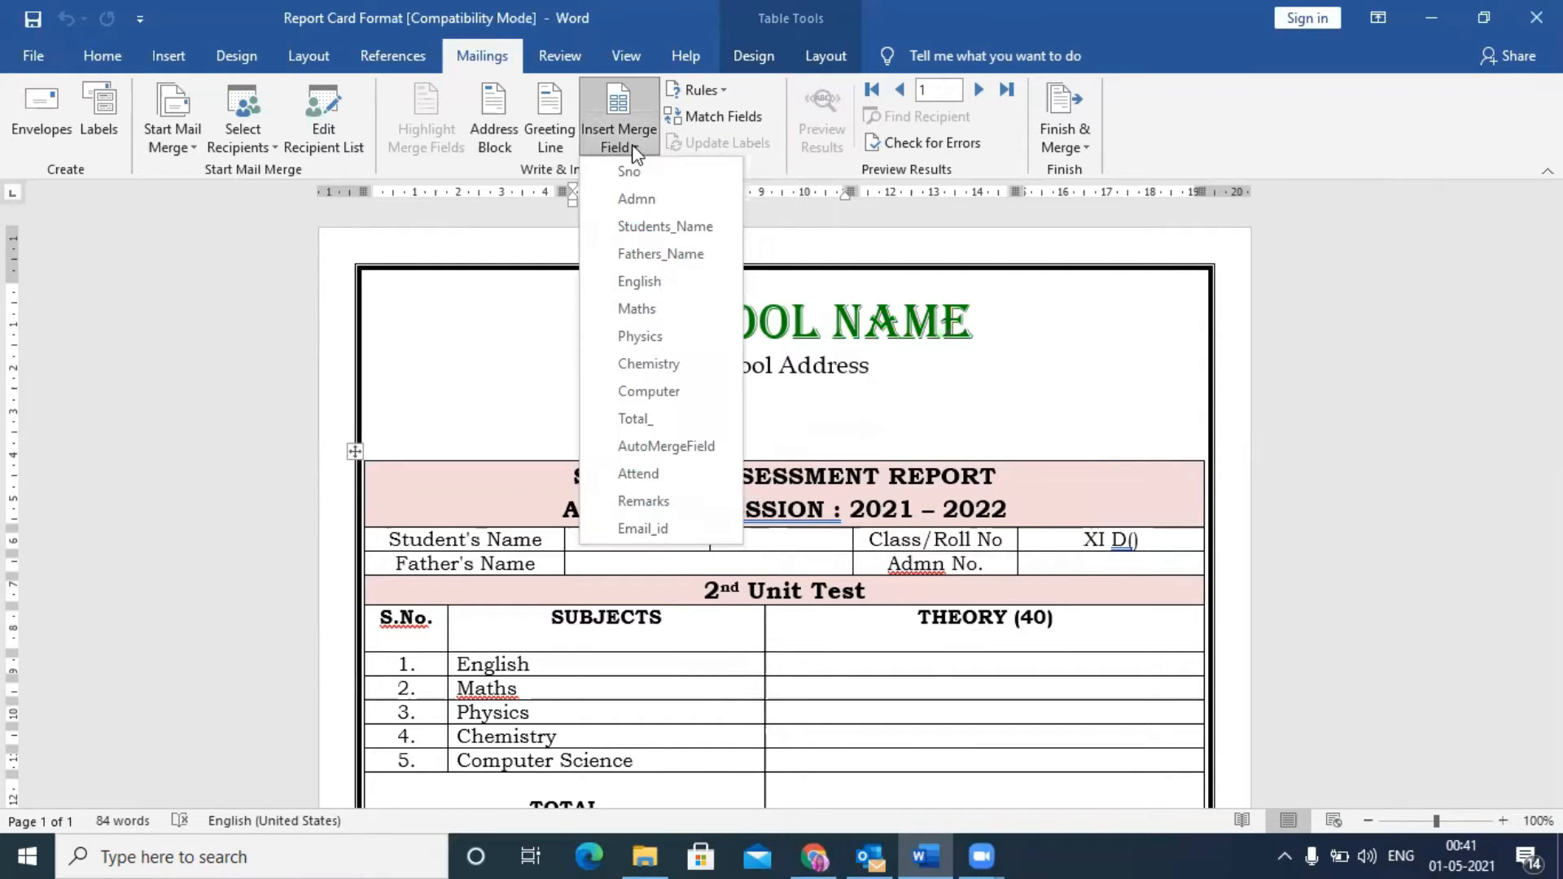
left_click(662, 228)
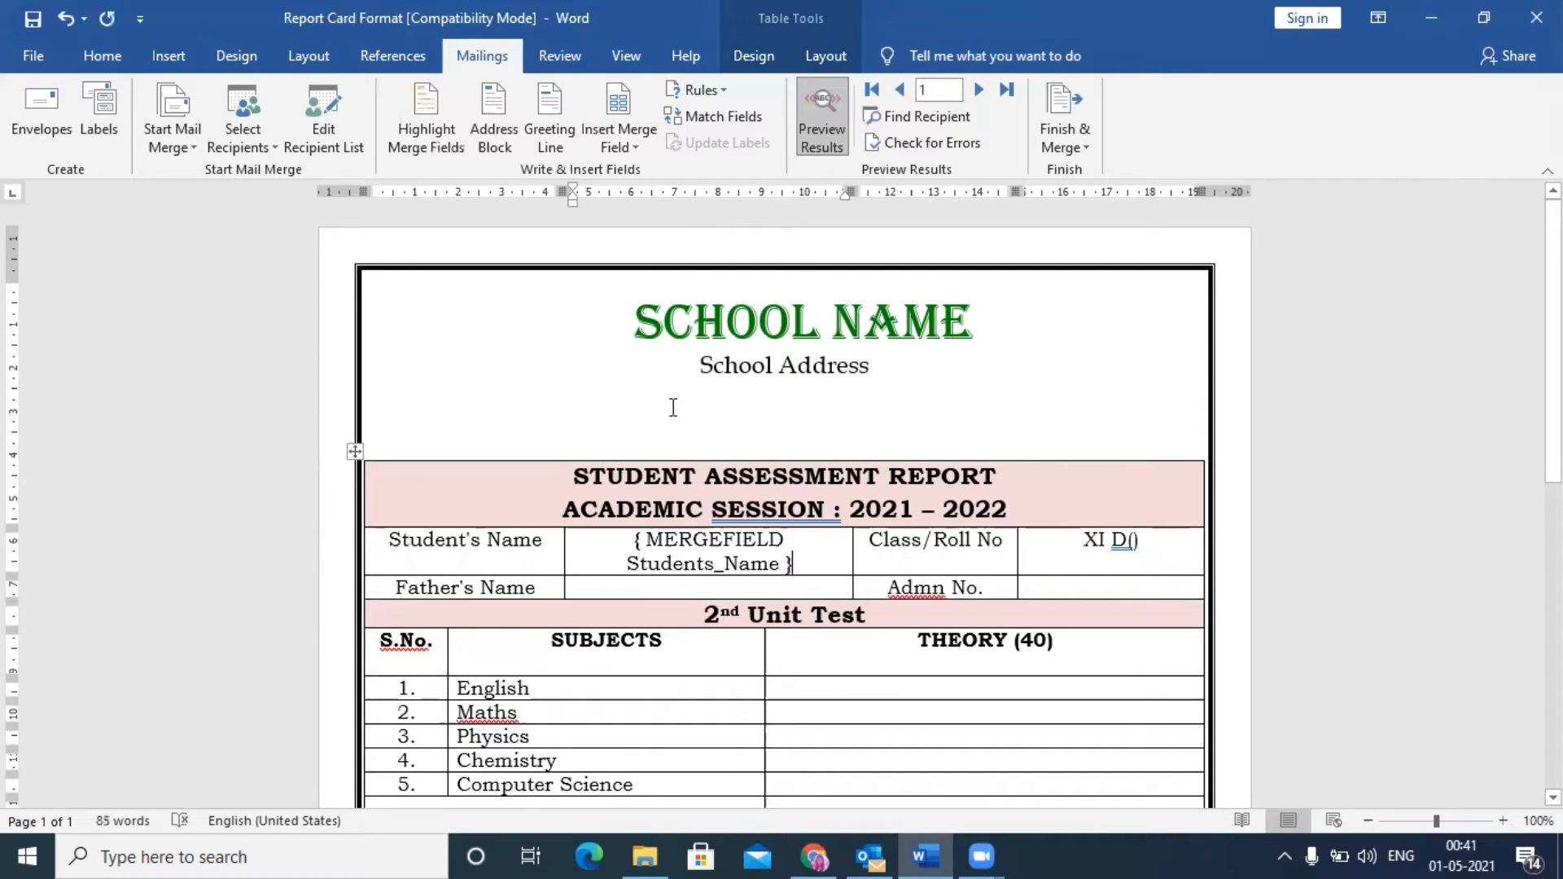
left_click(636, 147)
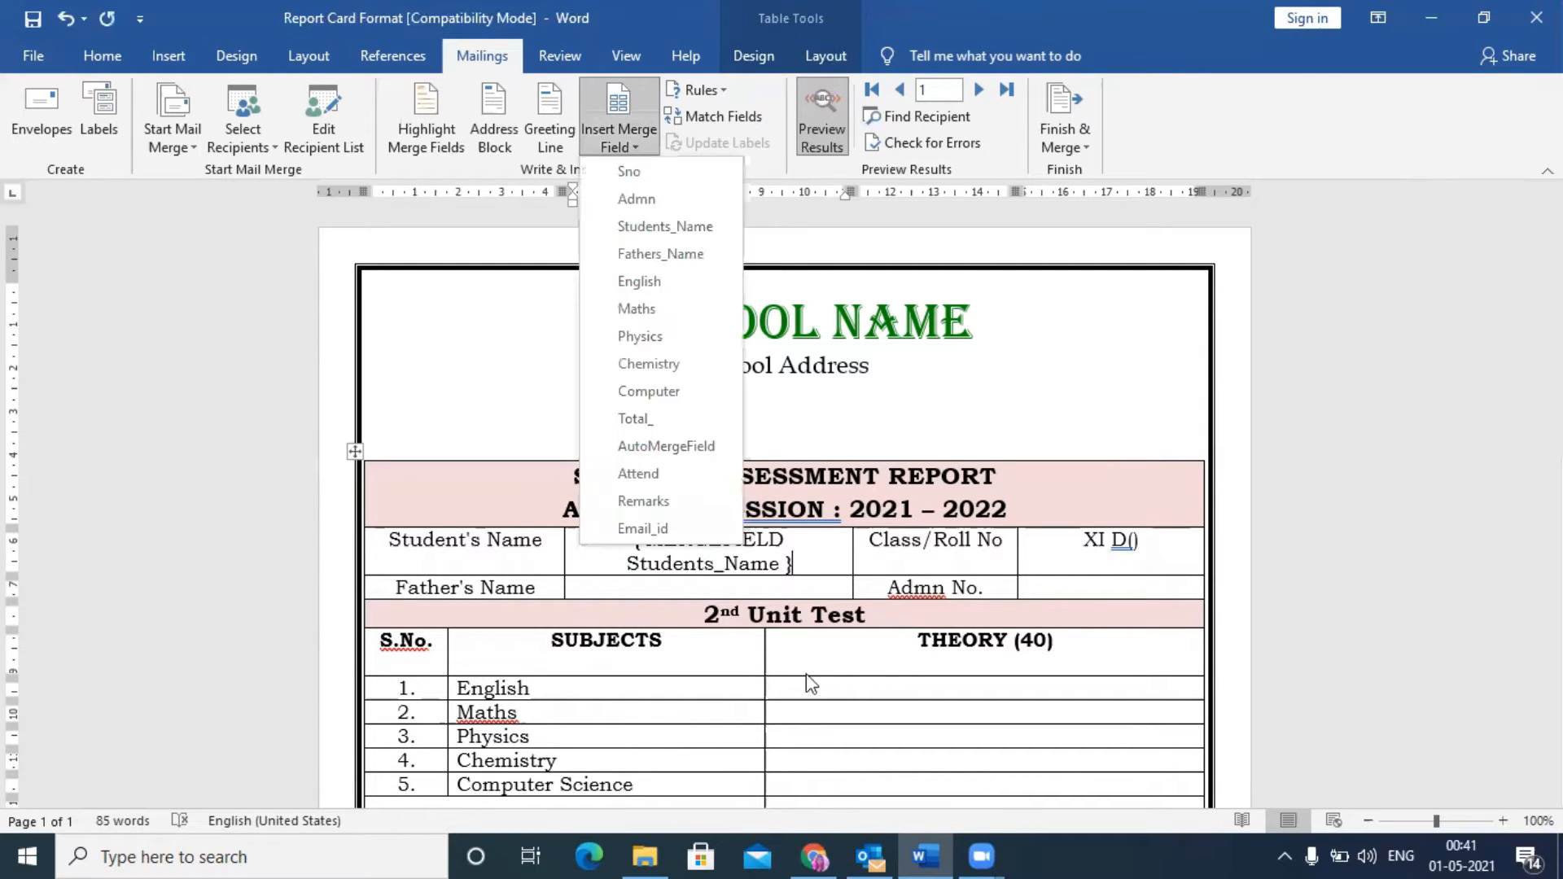
left_click(798, 570)
left_click_drag(640, 524, 642, 547)
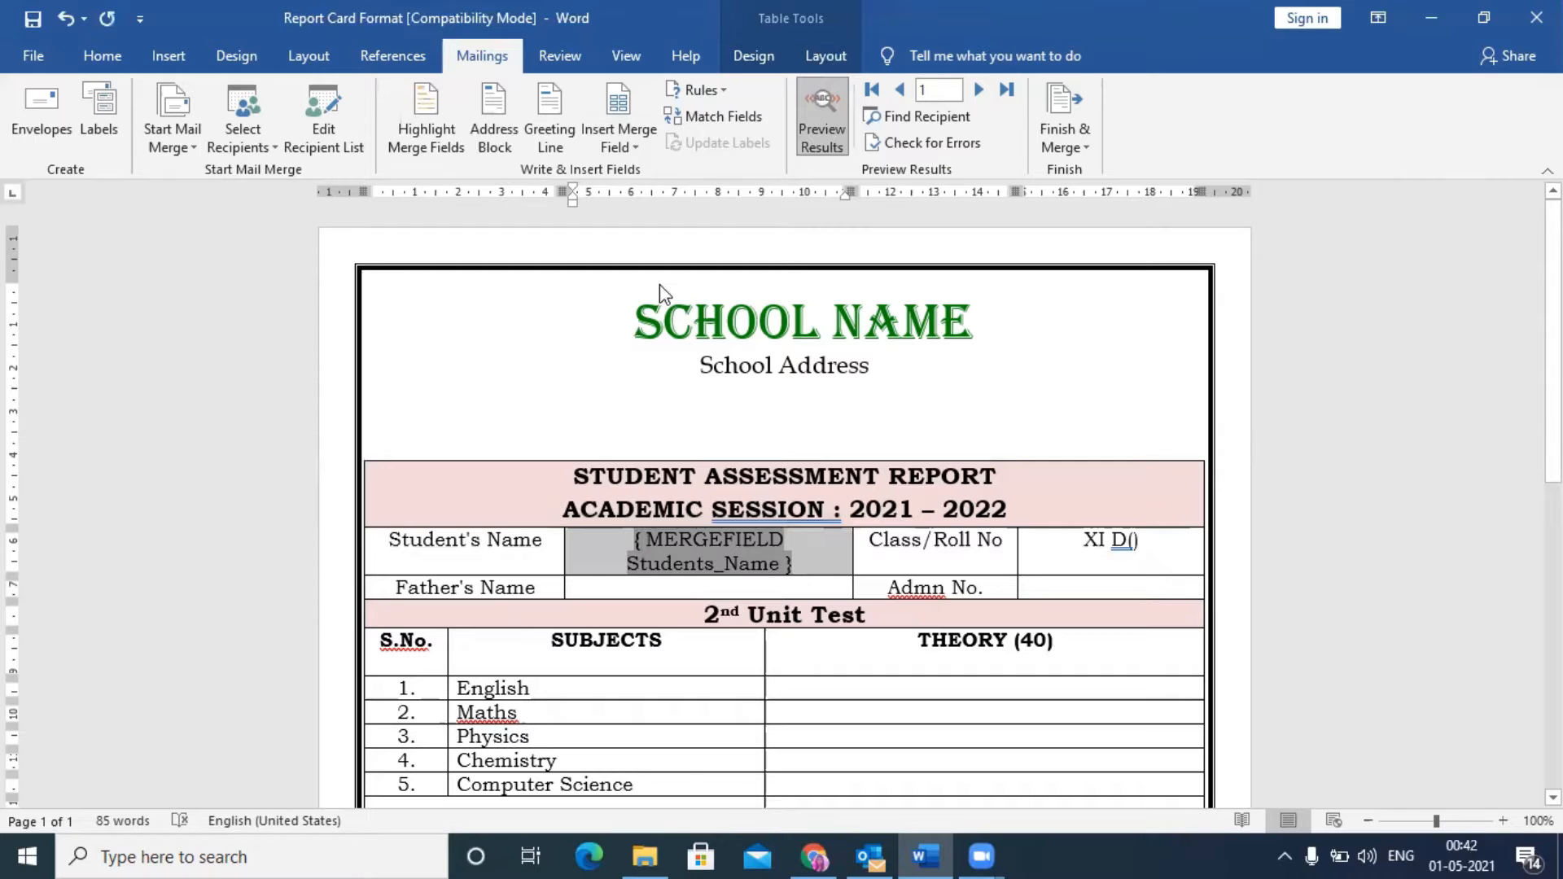
key("ctrl+b")
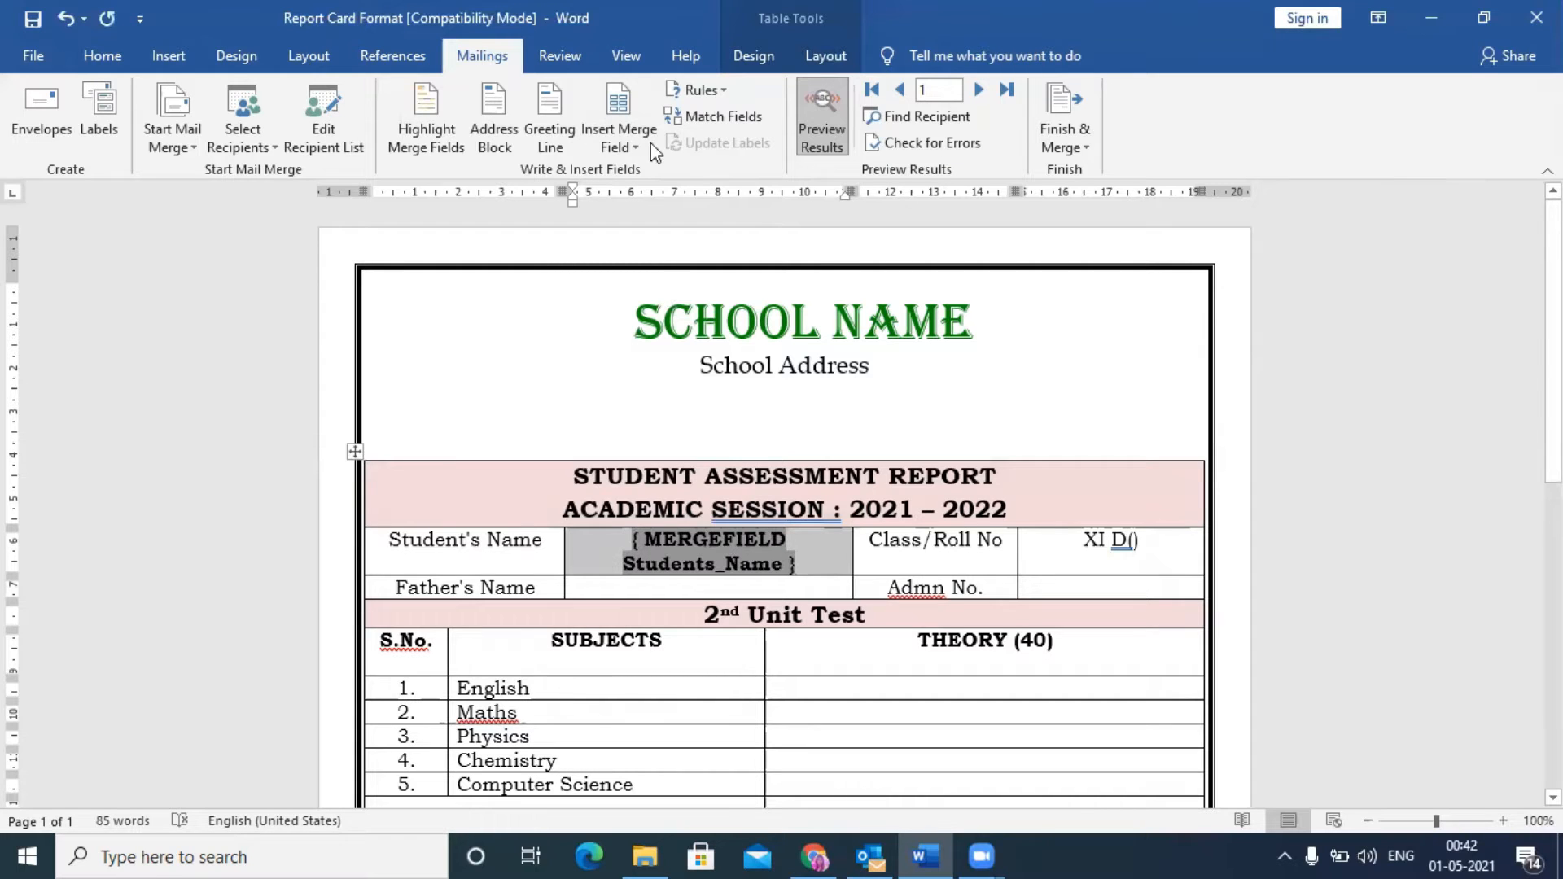
- Insert the Fathers_Name merge field in the cell beside Father's Name and make it bold
left_click(668, 255)
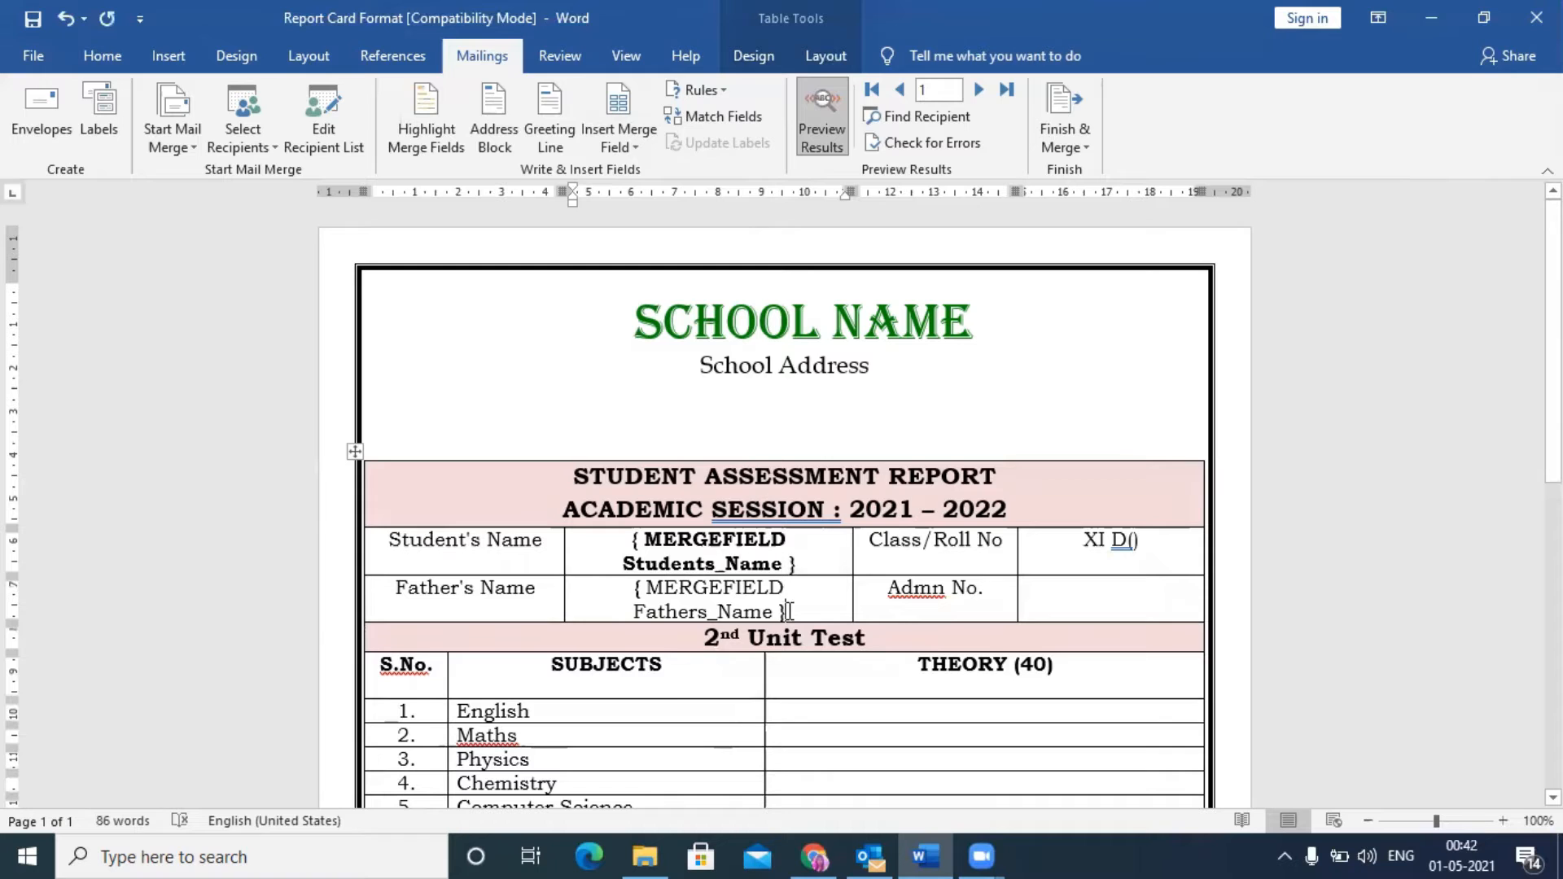
right_click(671, 595)
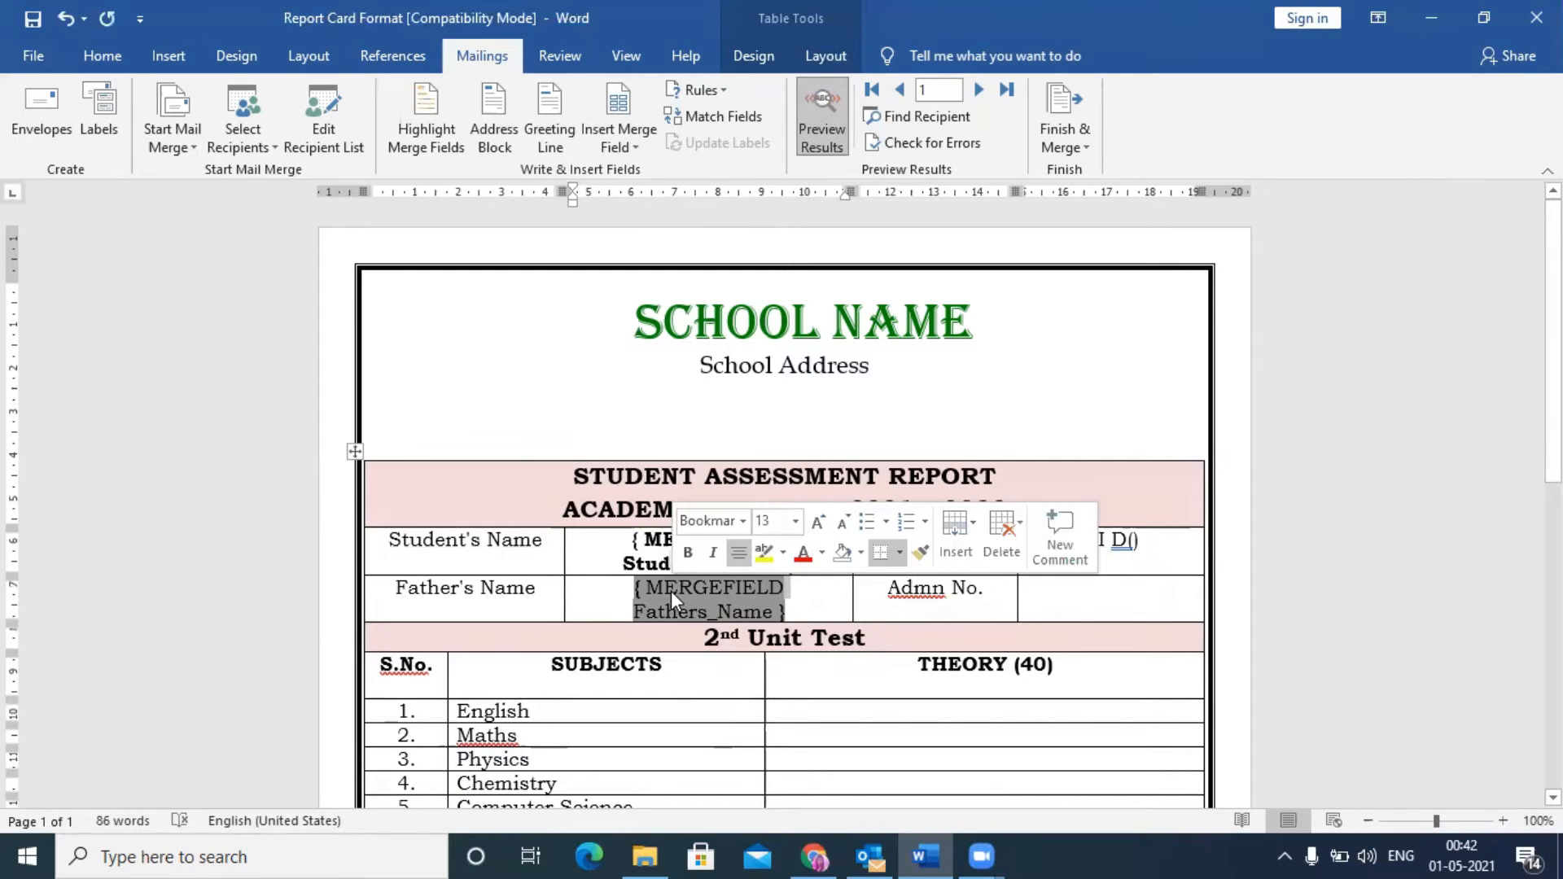
key("ctrl+b")
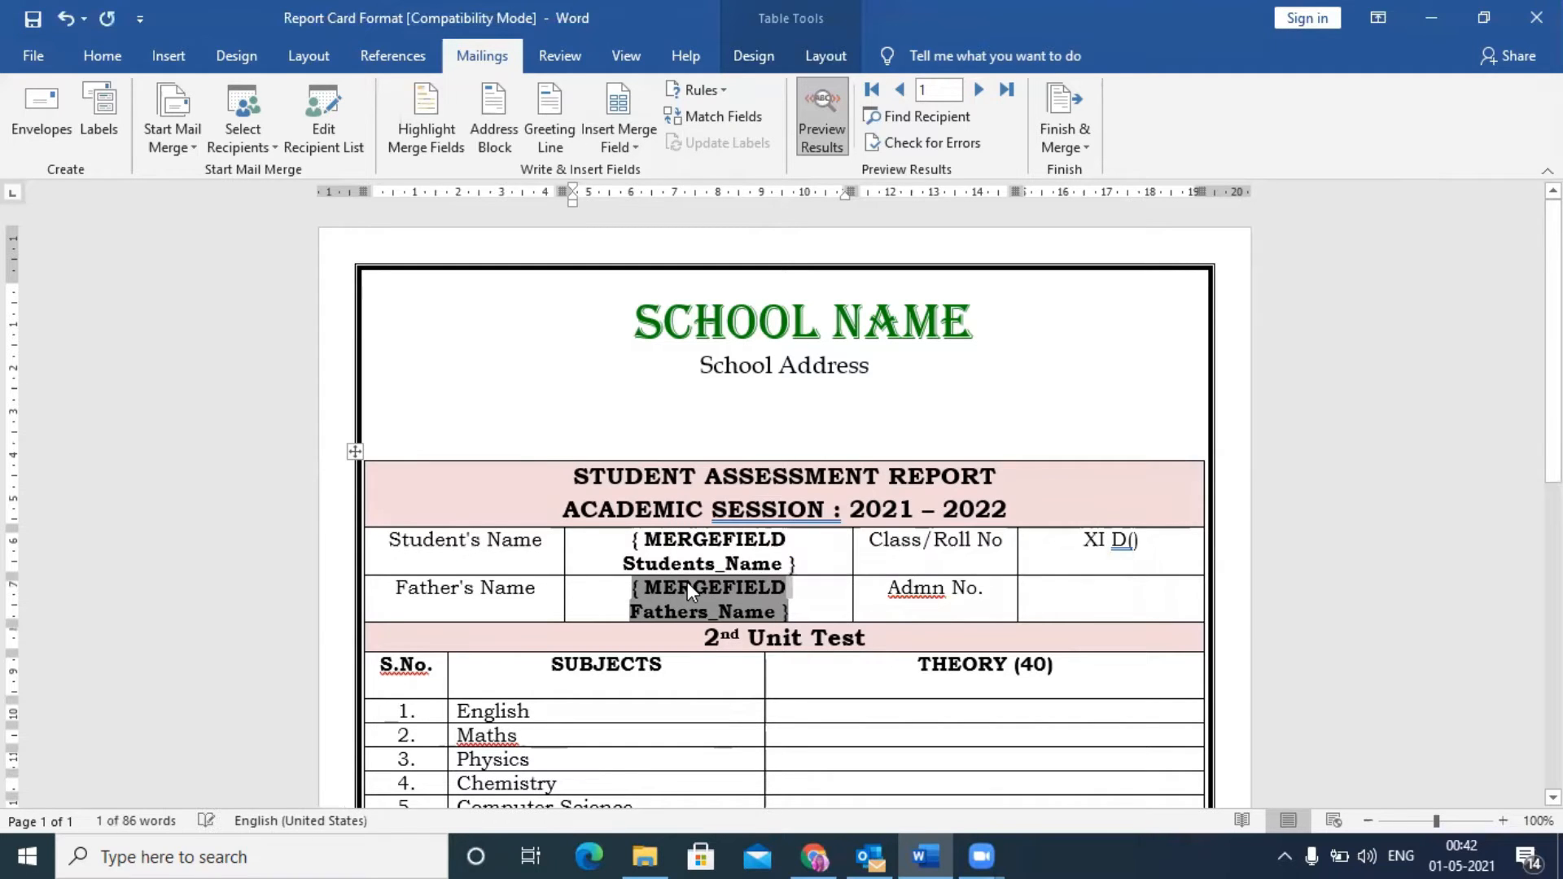
- Insert the Admn merge field in the blank cell beside Admn No. and center it
left_click(1082, 594)
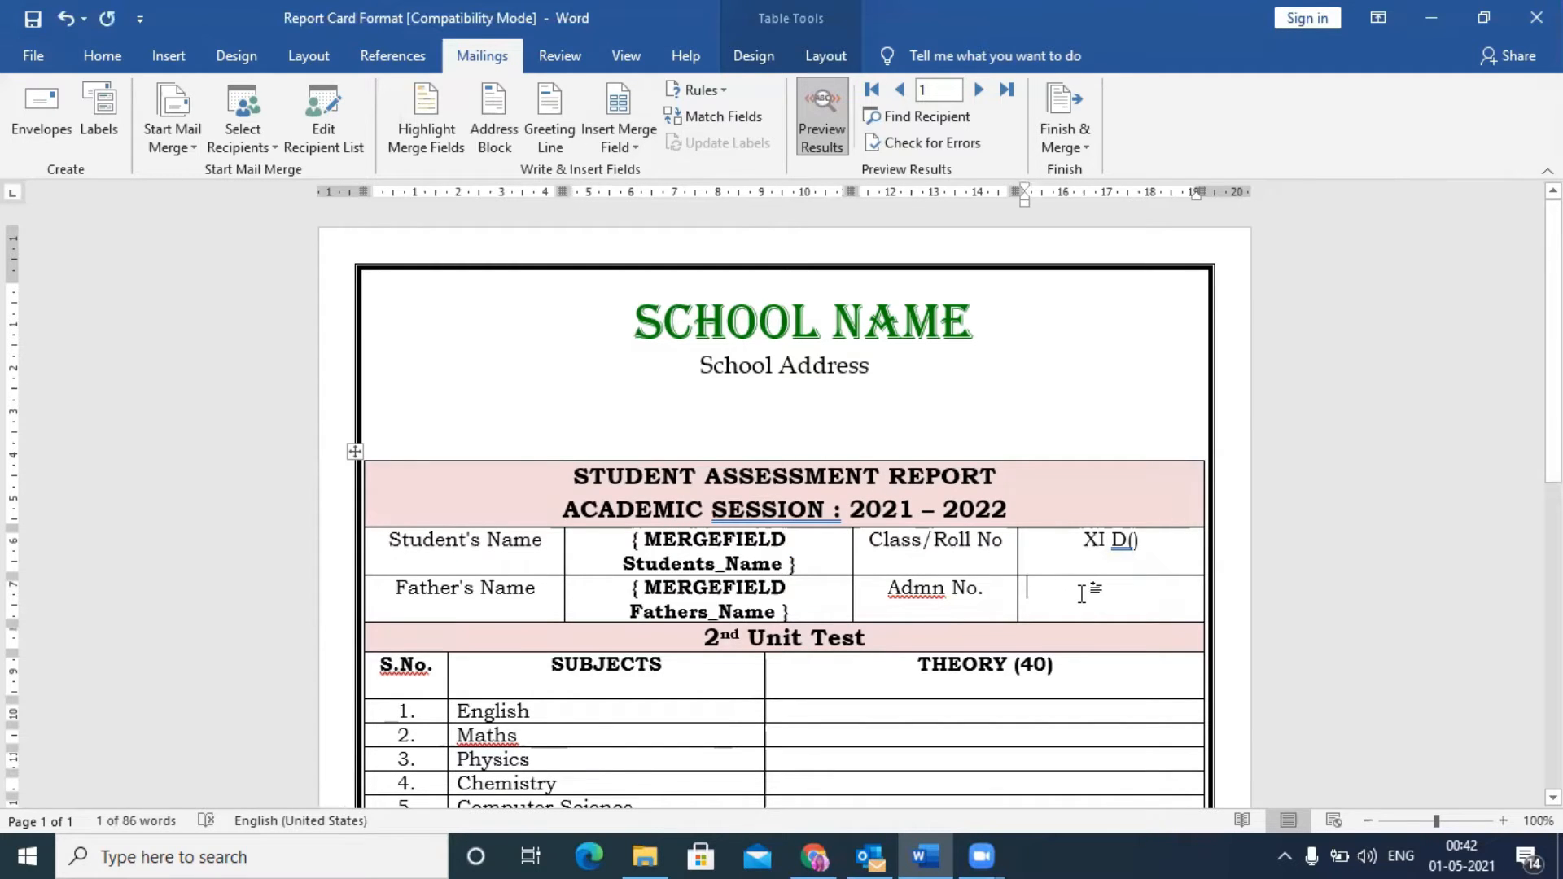
left_click(649, 146)
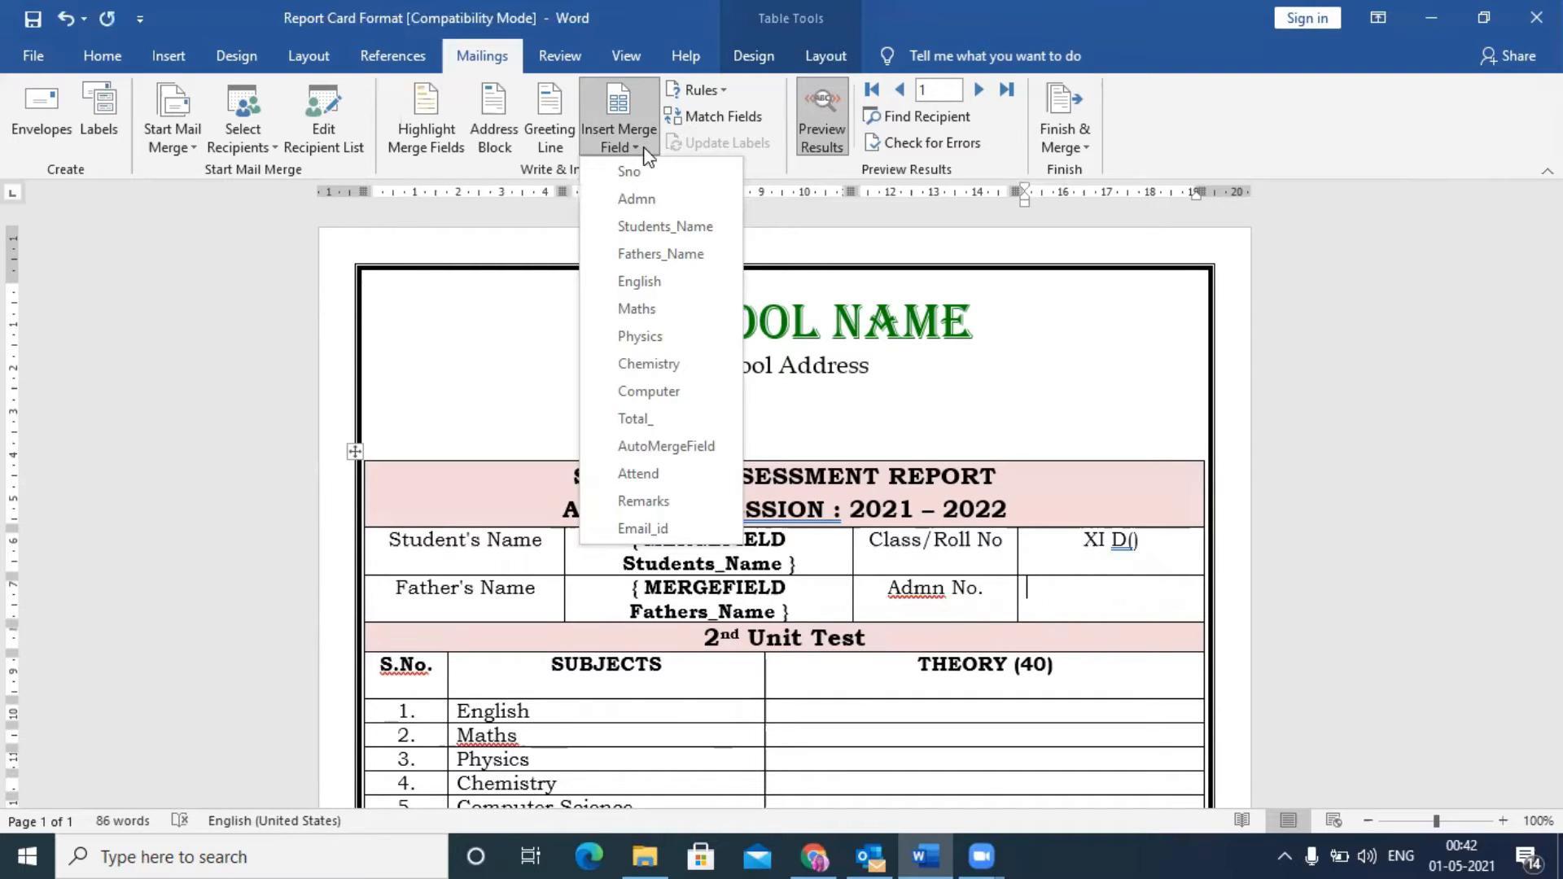
left_click(672, 208)
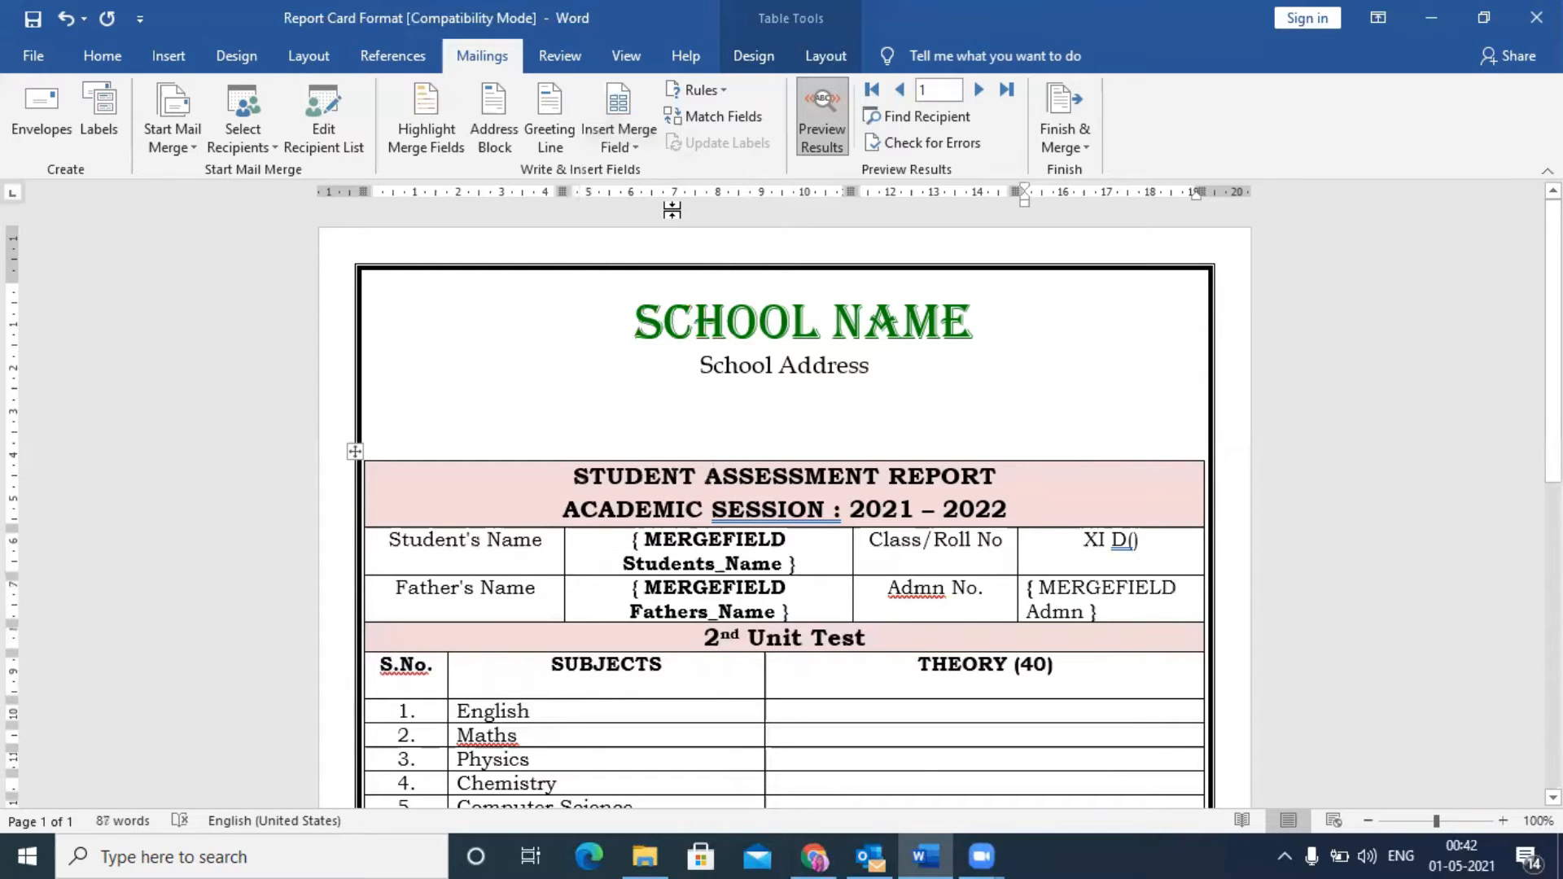
key("ctrl+e")
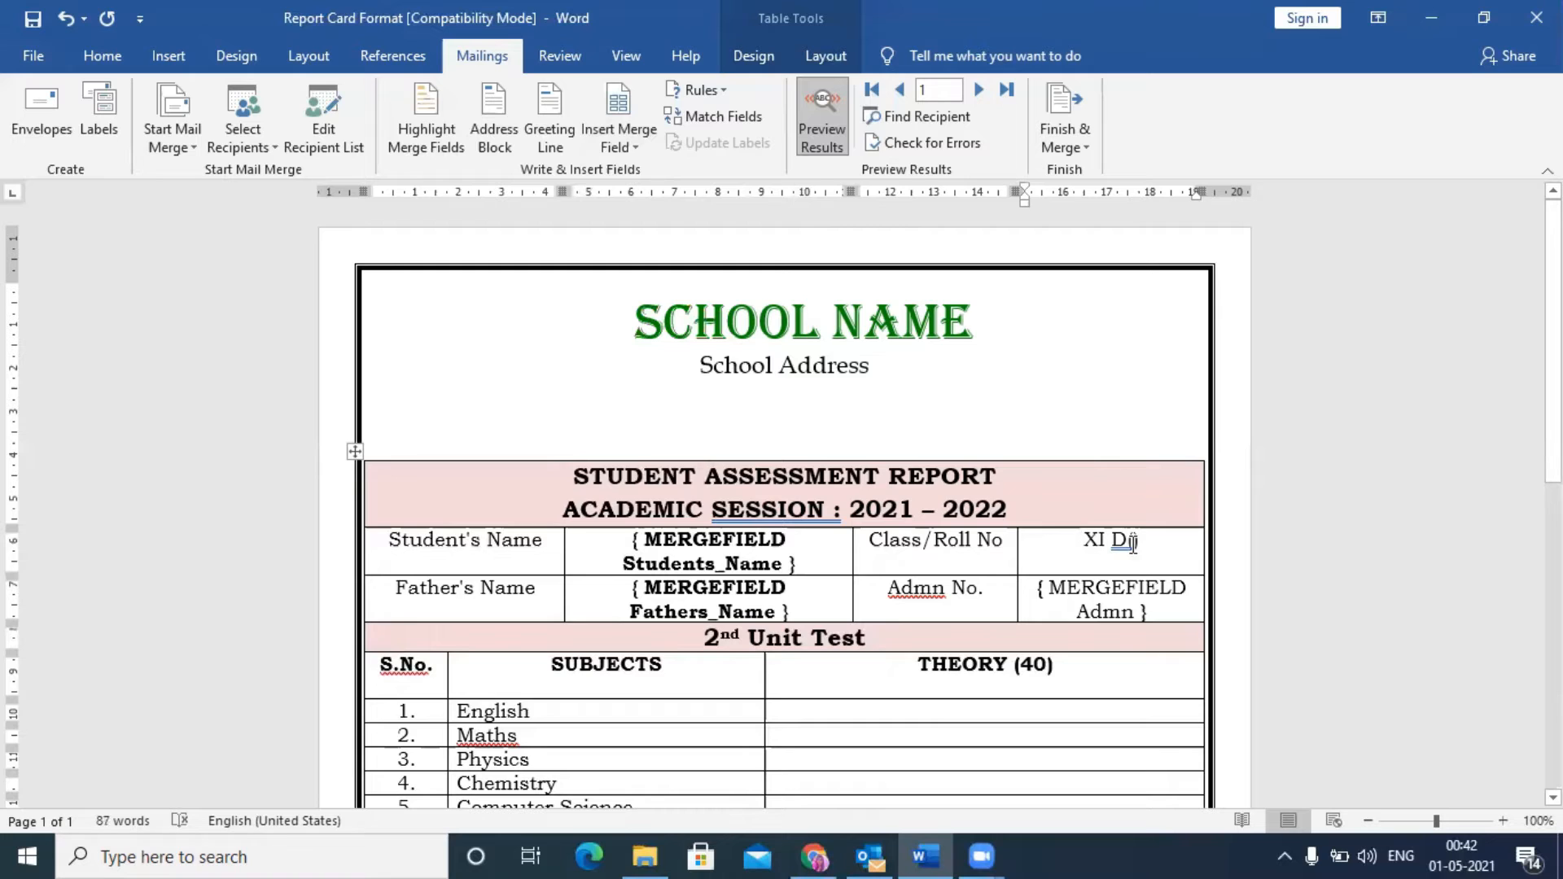
- Insert the Sno merge field between the parentheses after XI D in the Class/Roll No cell
type("()")
left_click(618, 140)
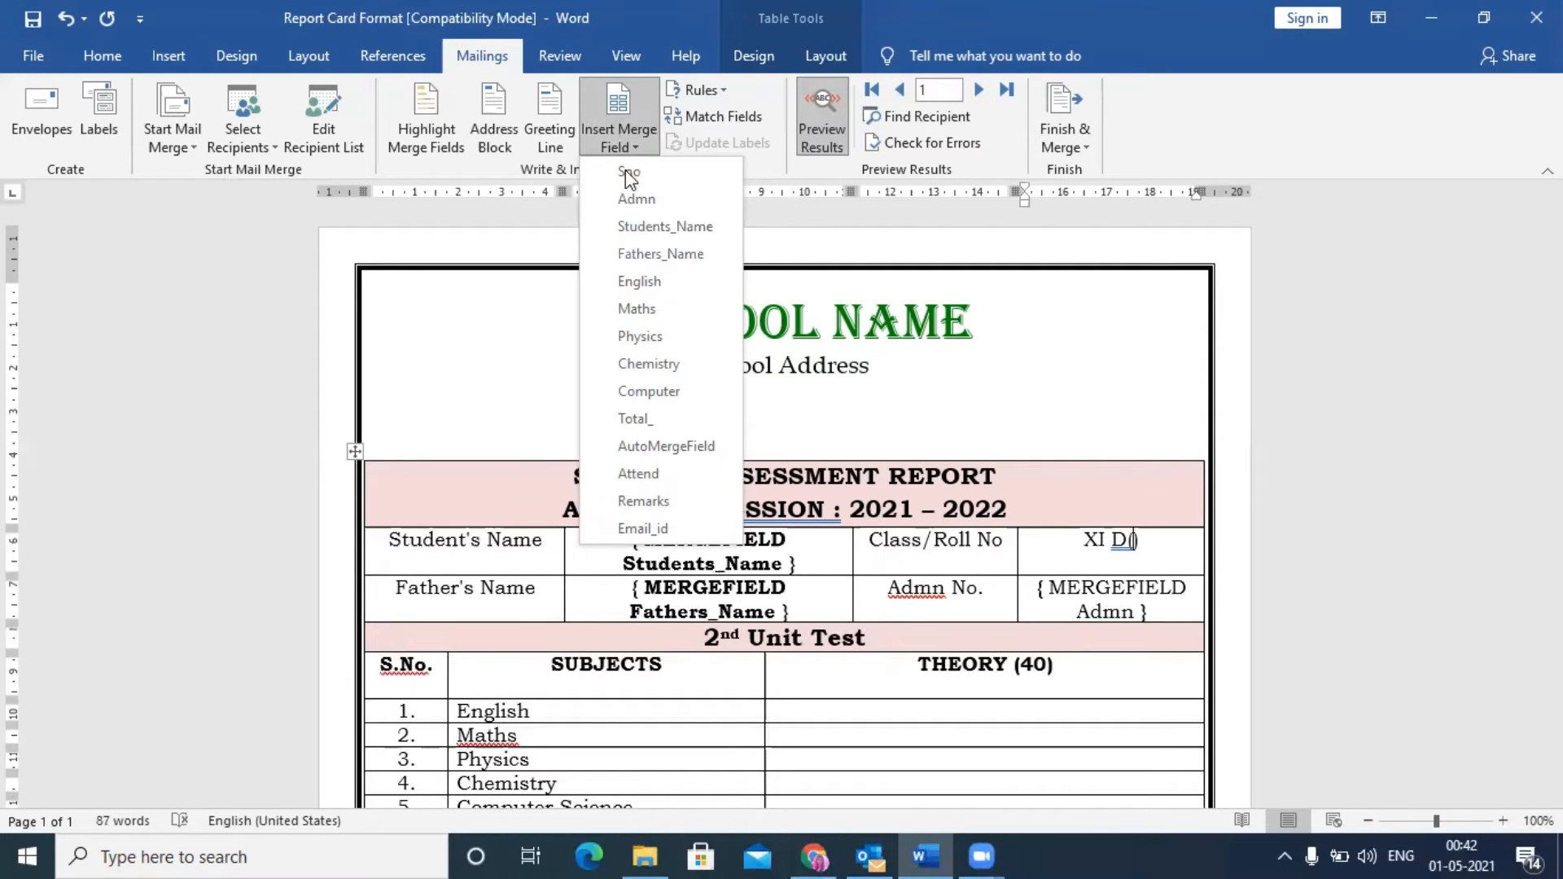
left_click(628, 176)
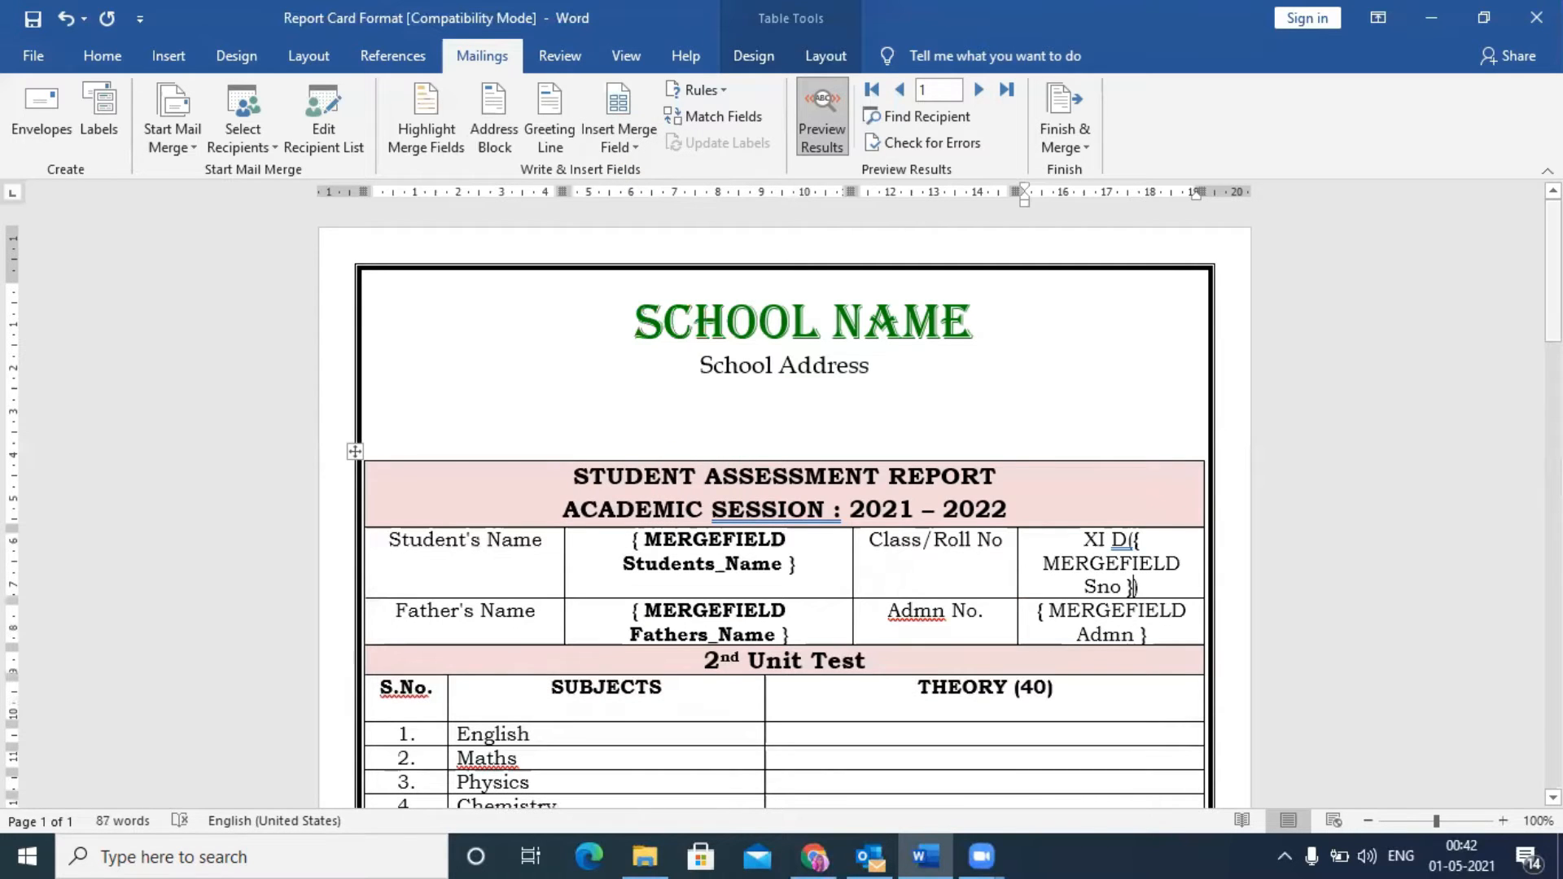
- Insert the English and Maths merge fields in the Theory (40) cells of their matching subject rows
scroll(1458, 315, "down", 5)
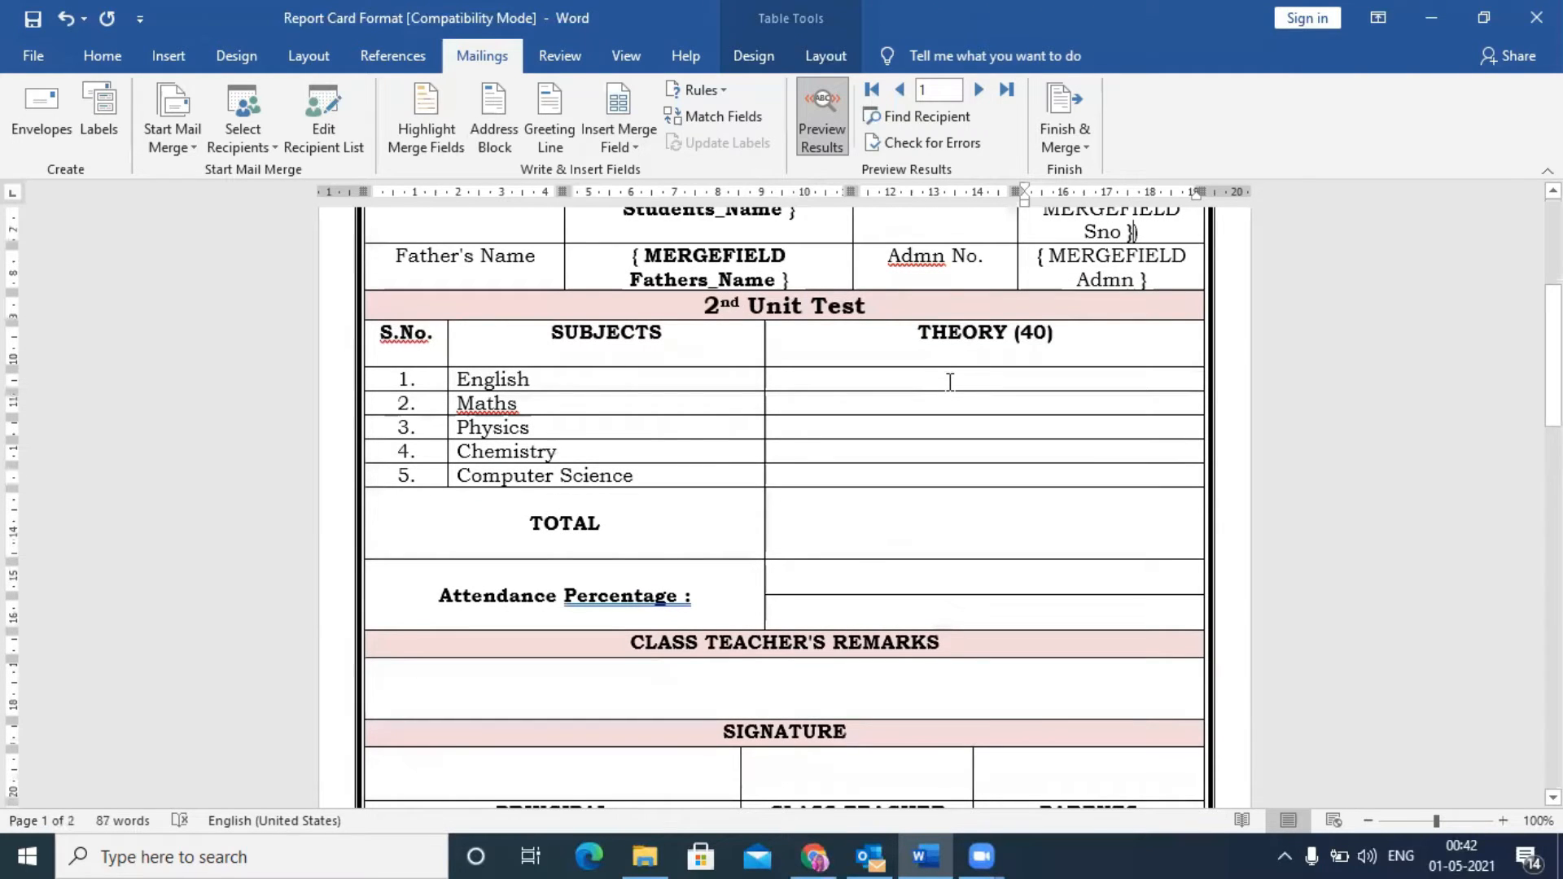
left_click(978, 381)
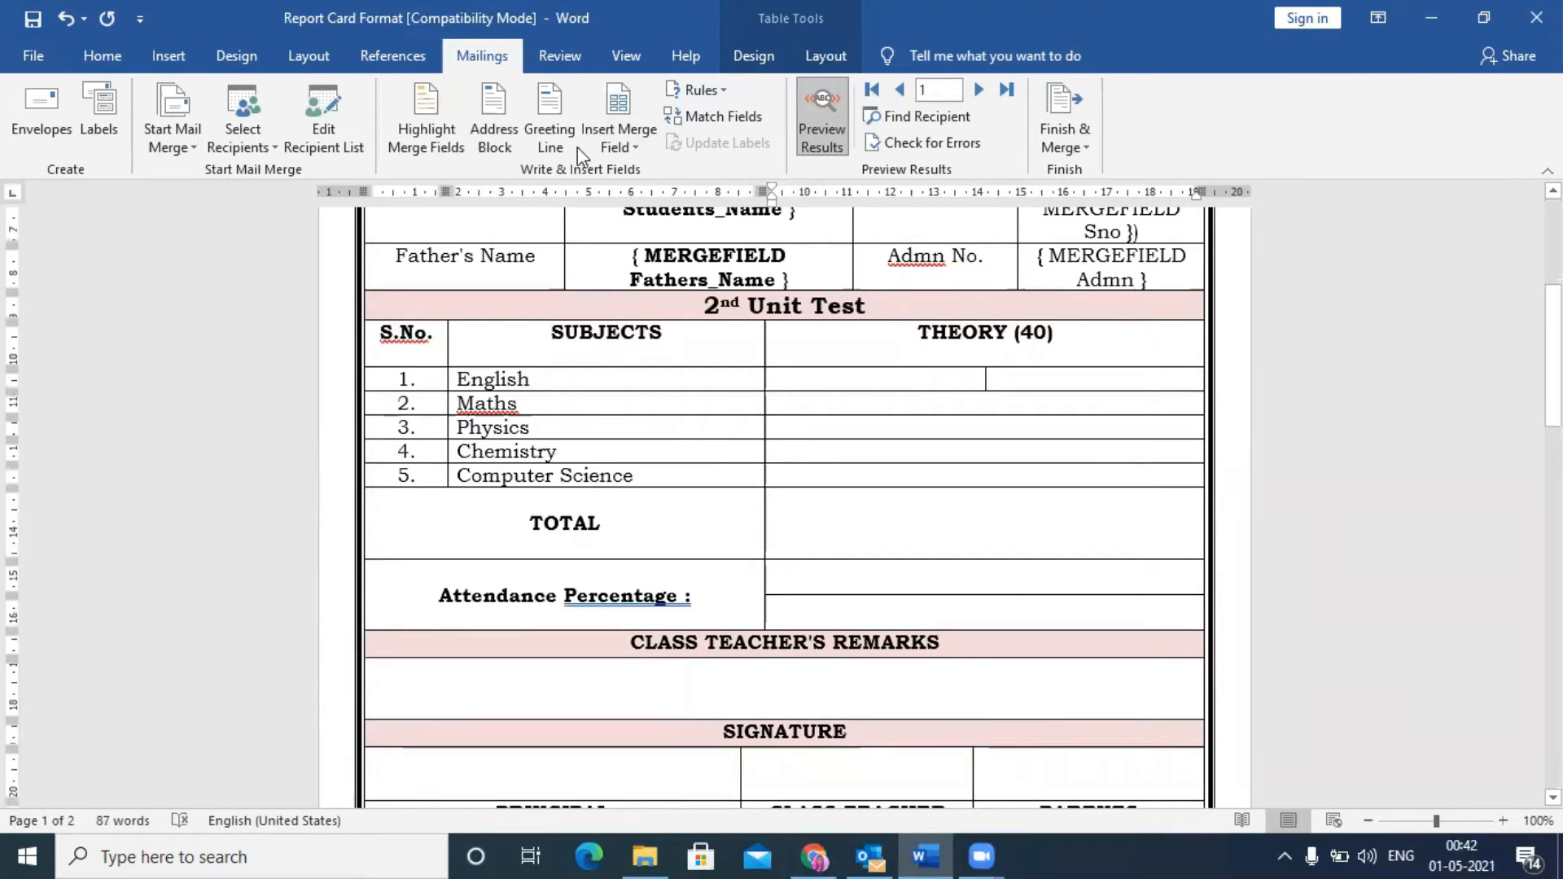
left_click(631, 151)
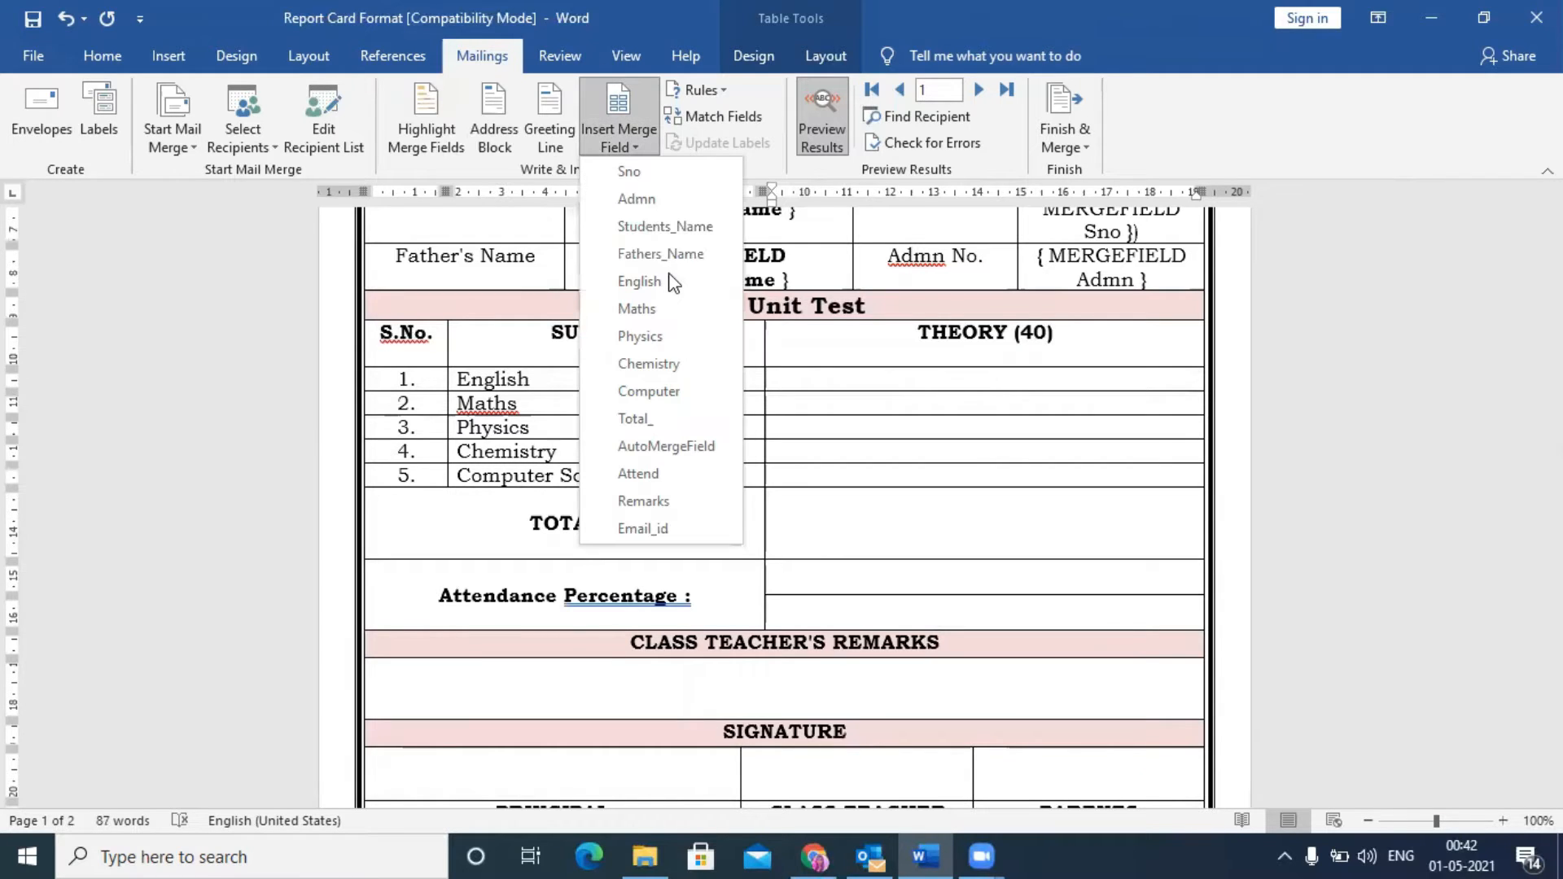
left_click(670, 281)
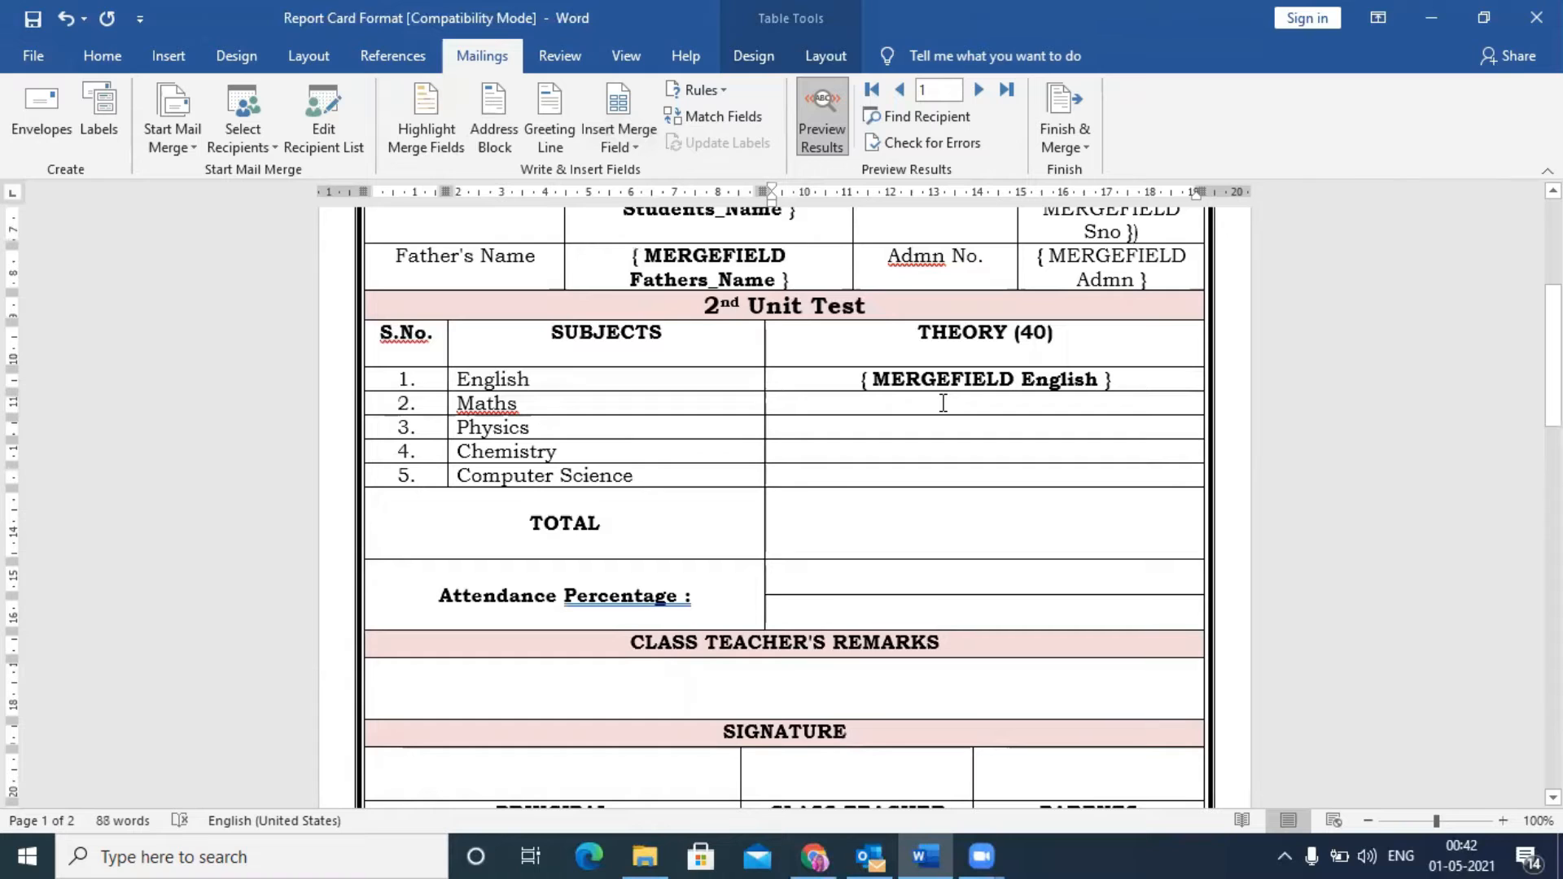
left_click(624, 148)
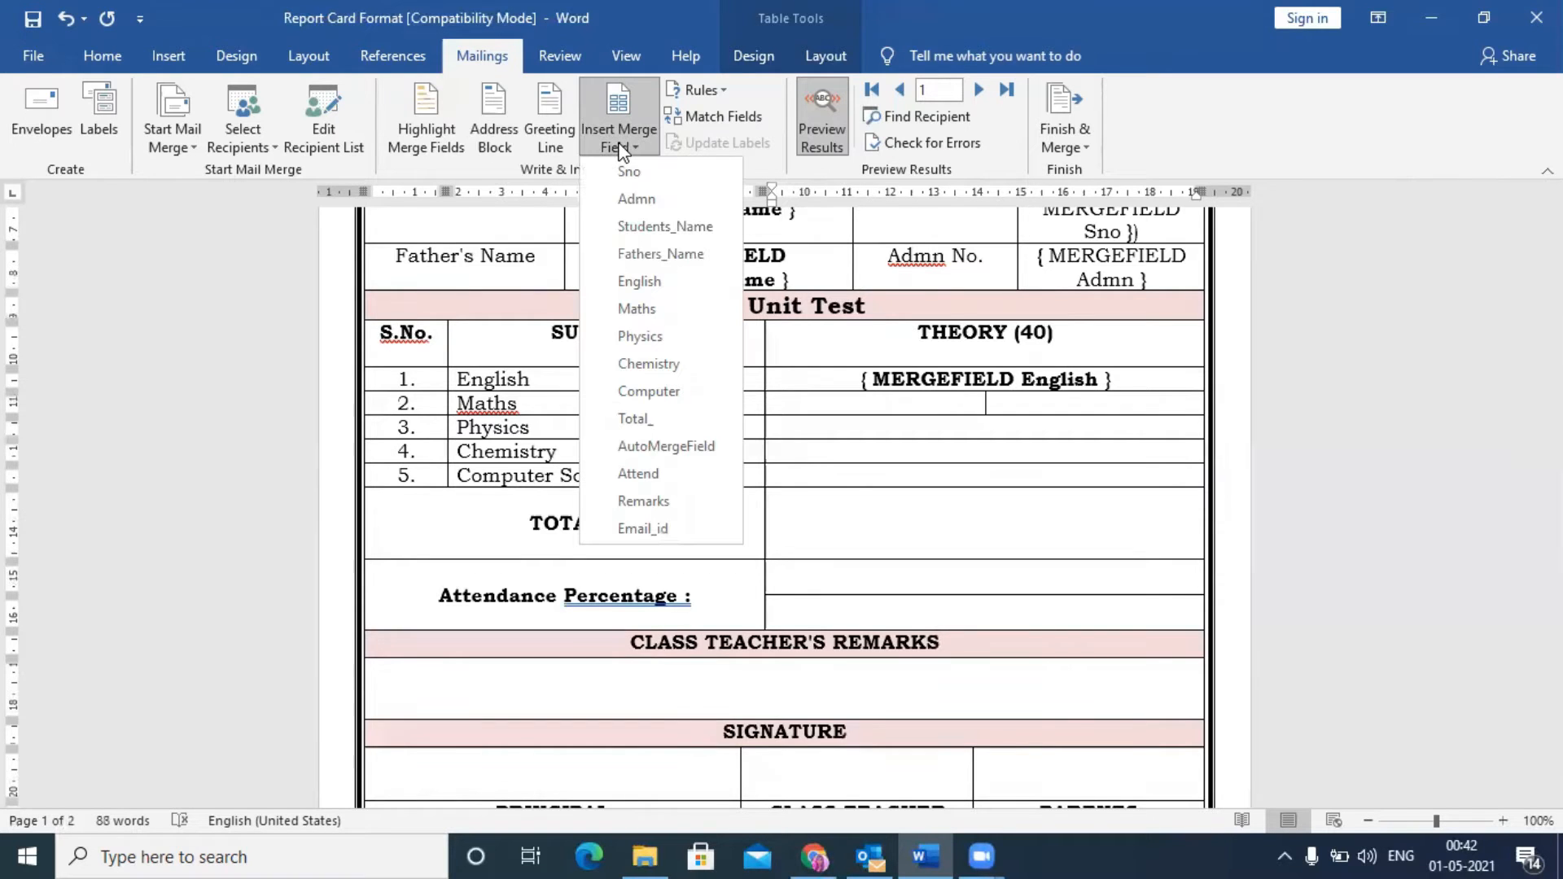
left_click(667, 309)
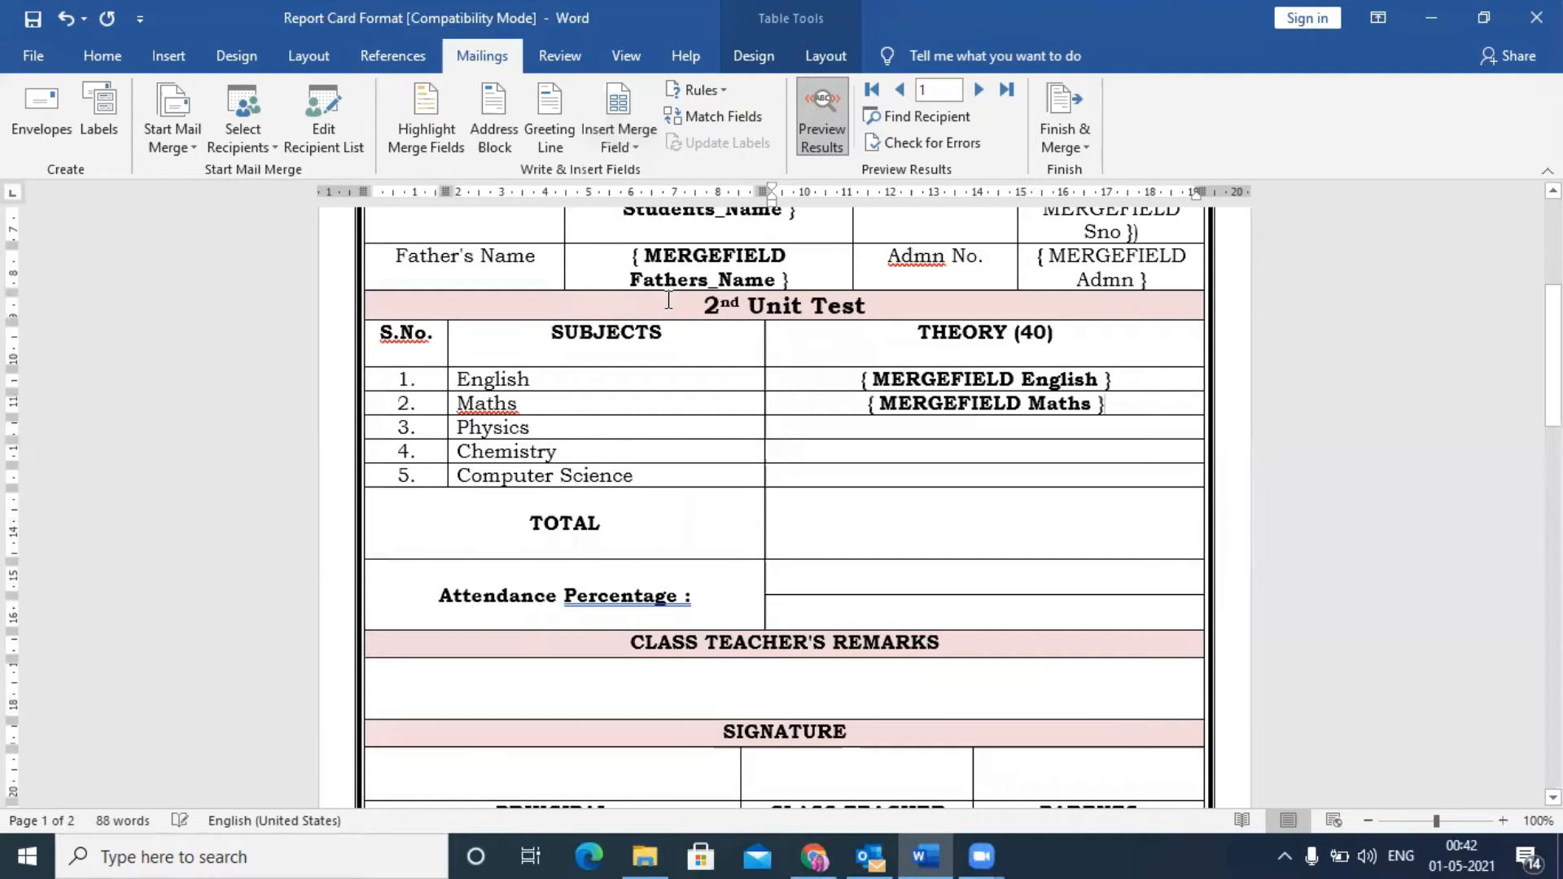
- Insert the Physics and Chemistry merge fields in the Theory (40) cells of their matching subject rows
left_click(980, 430)
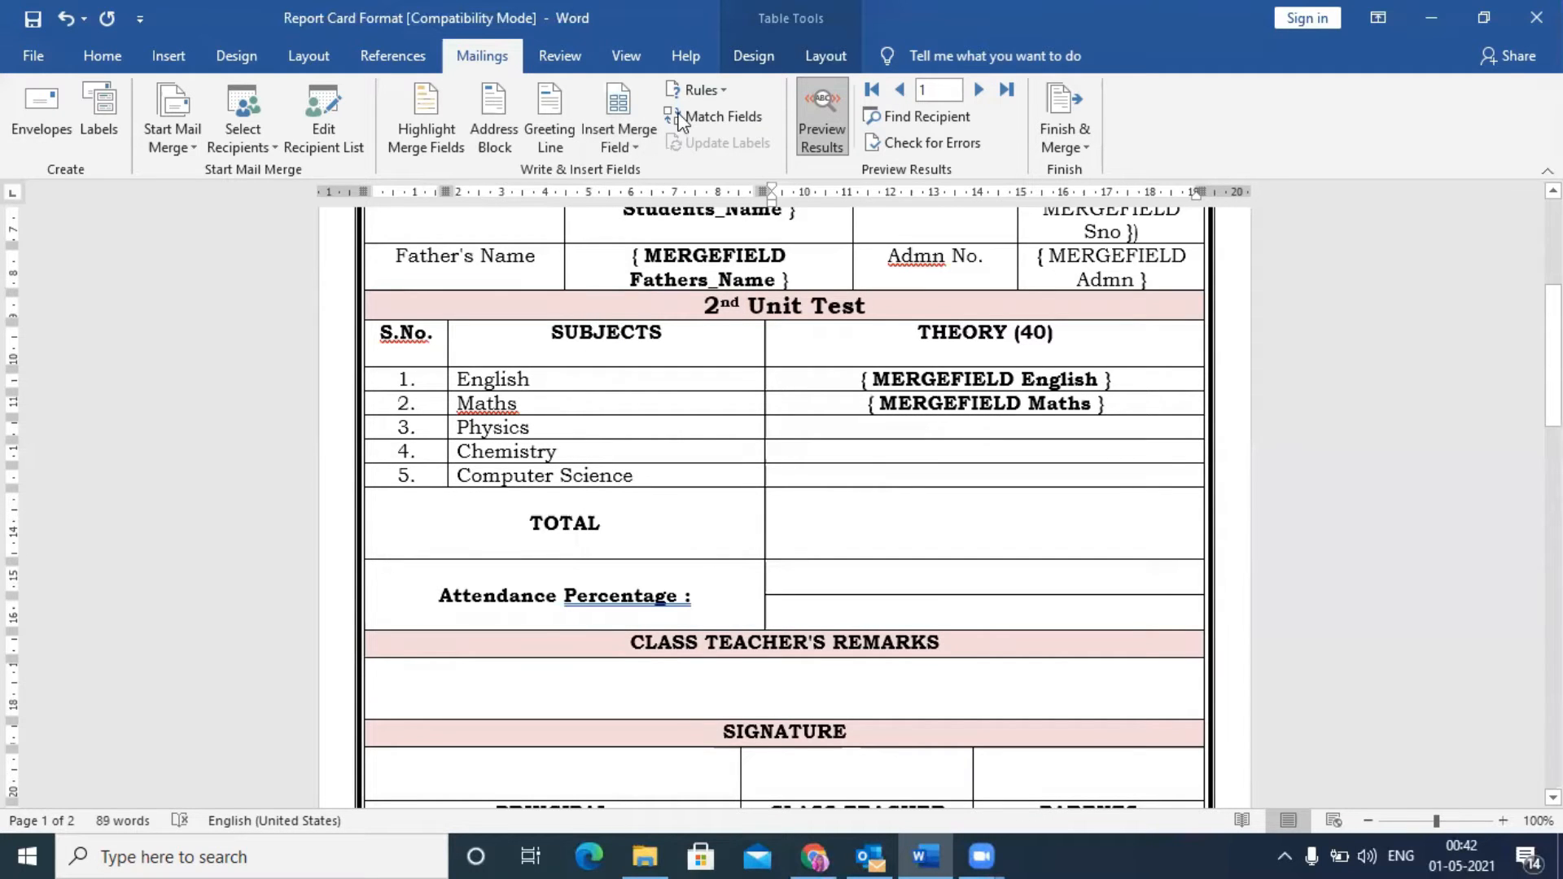
left_click(628, 149)
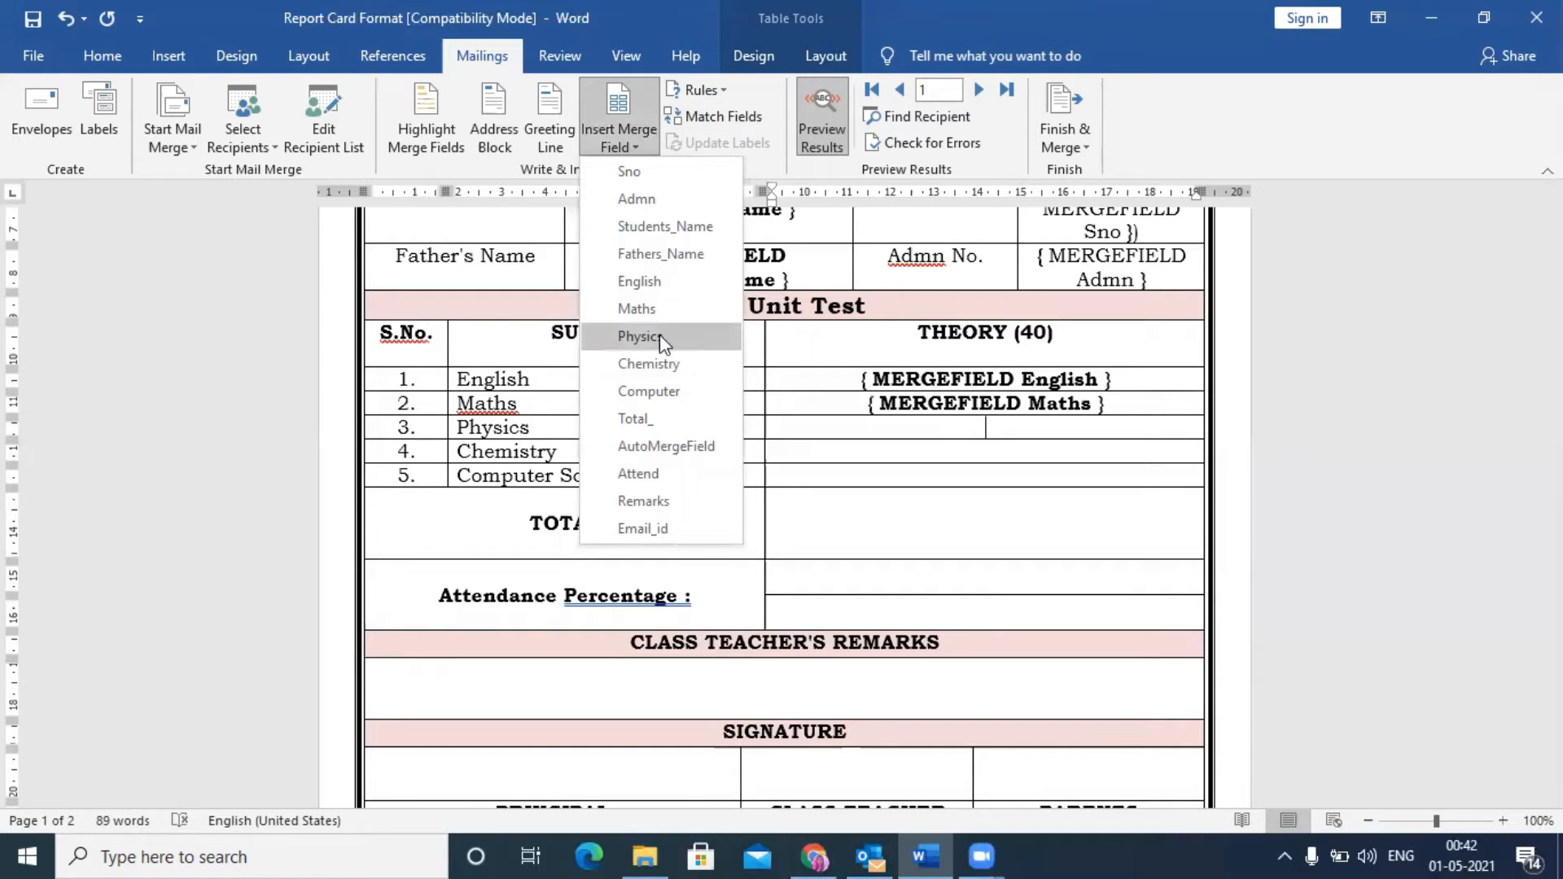
left_click(662, 336)
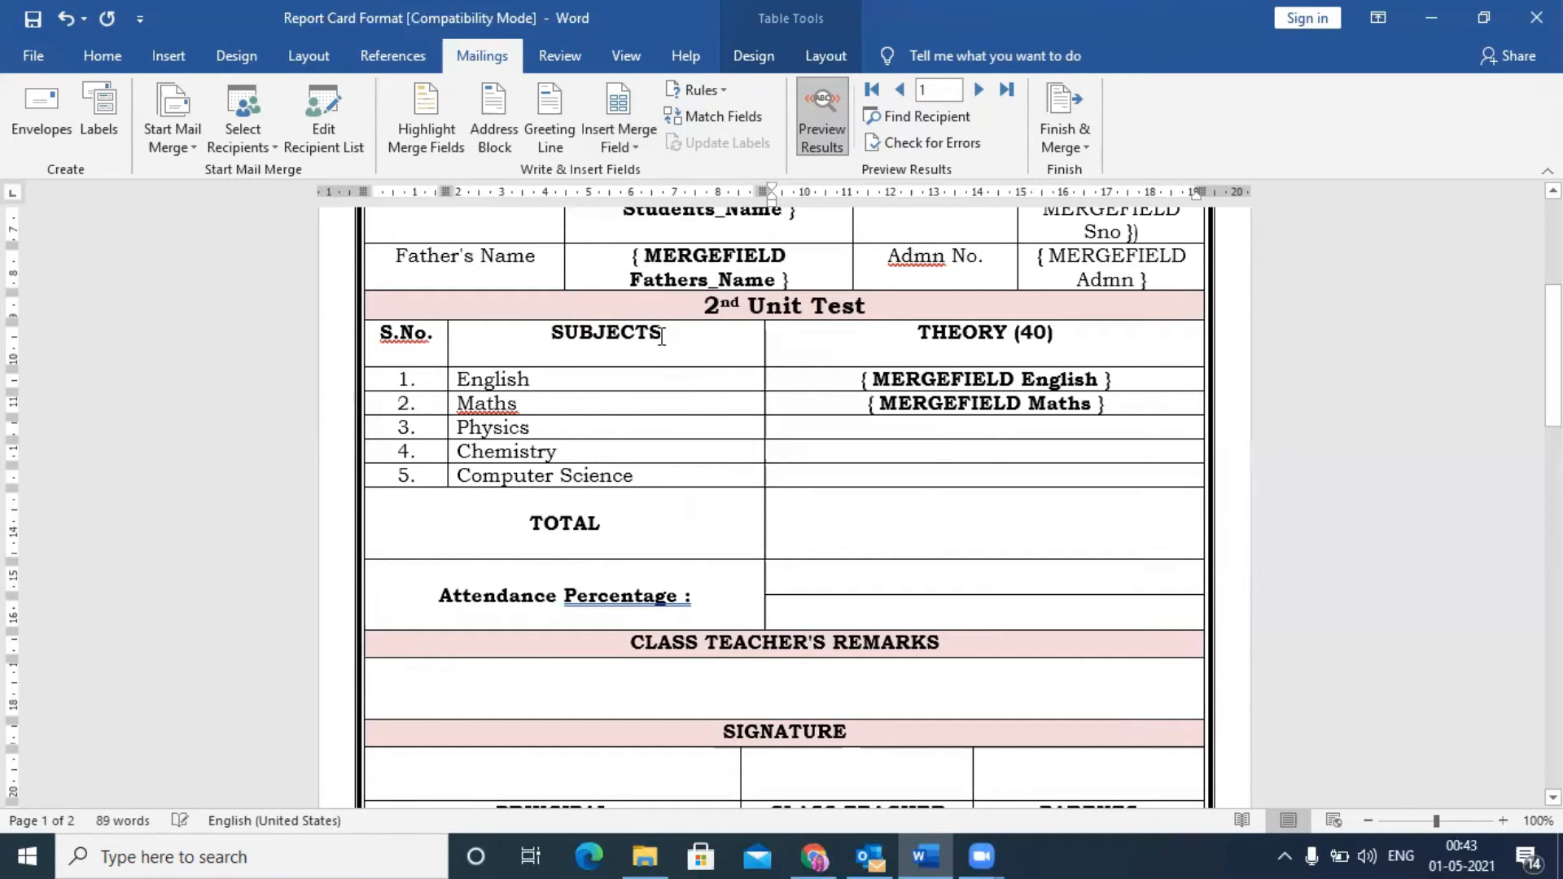
left_click(609, 146)
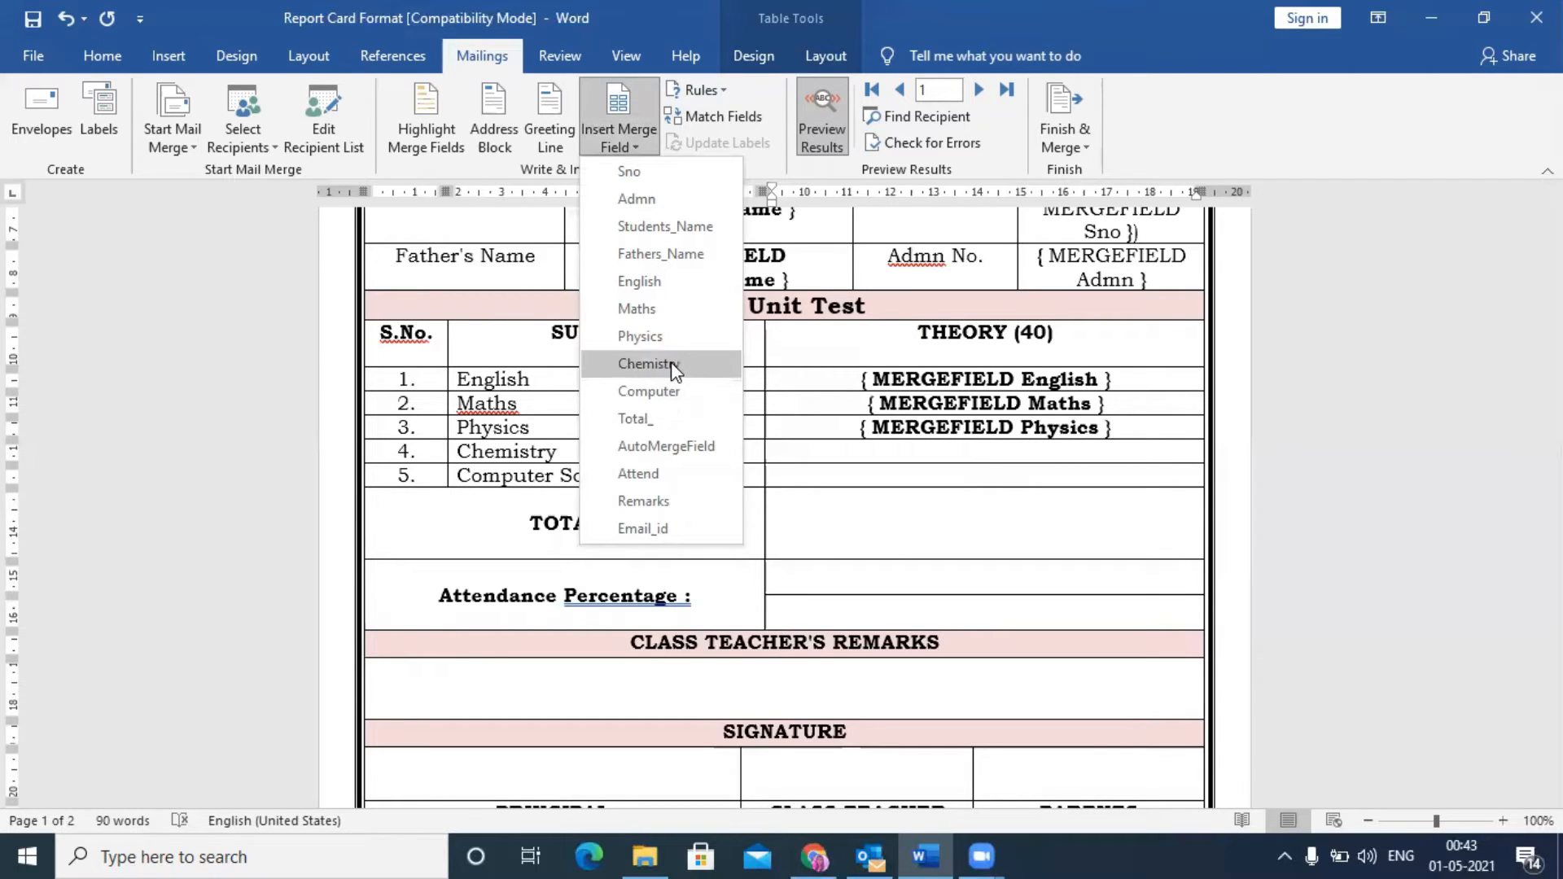
left_click(794, 474)
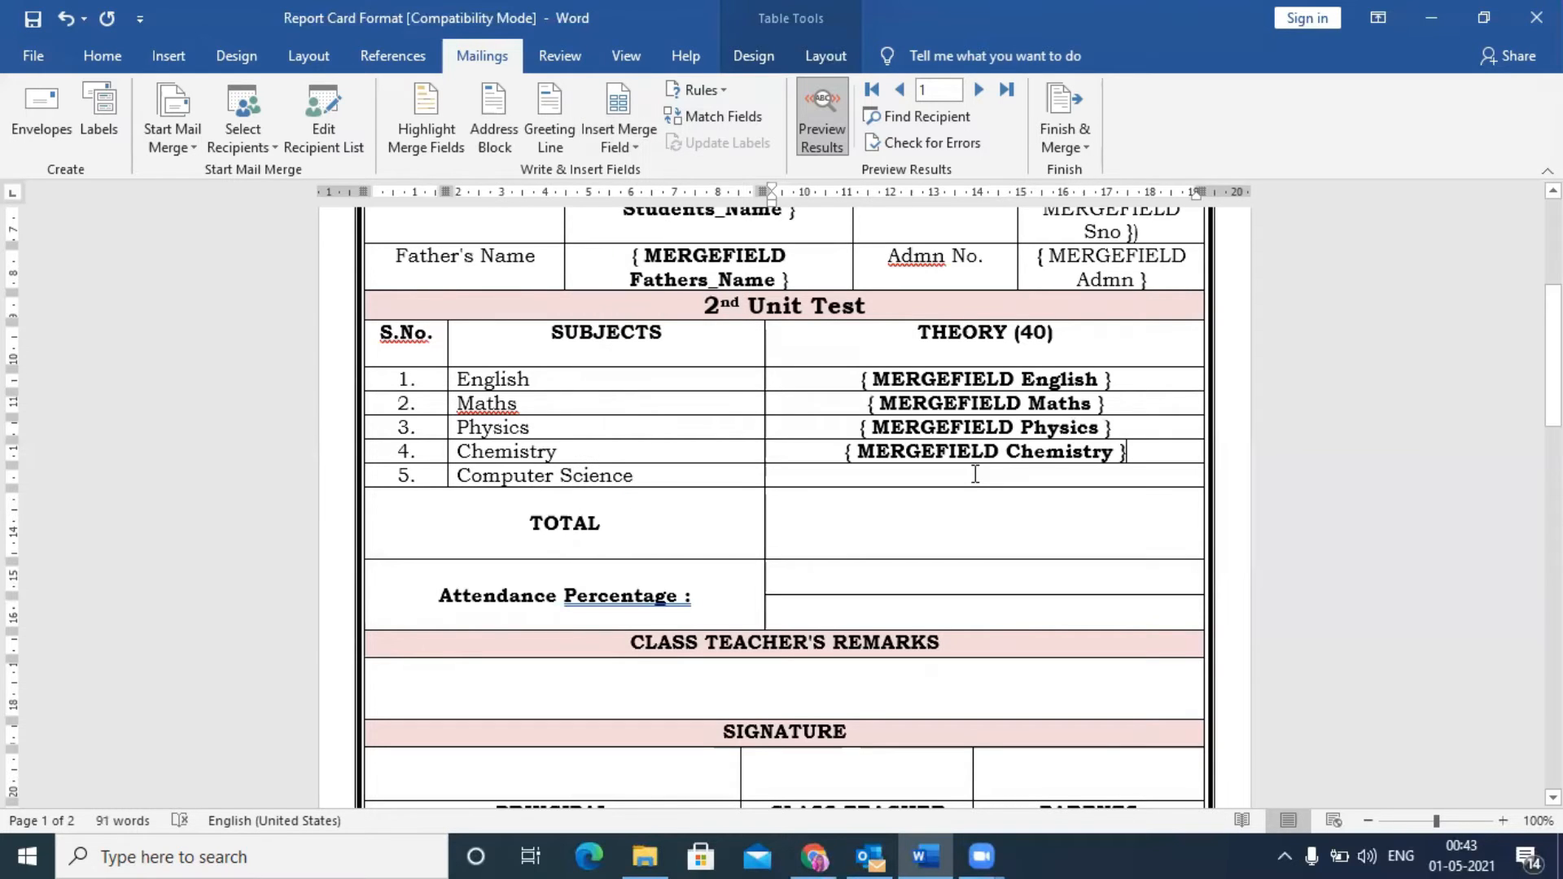
- Insert the Computer merge field in the Computer Science marks cell and the Total_ field in the cell beside TOTAL
left_click(629, 150)
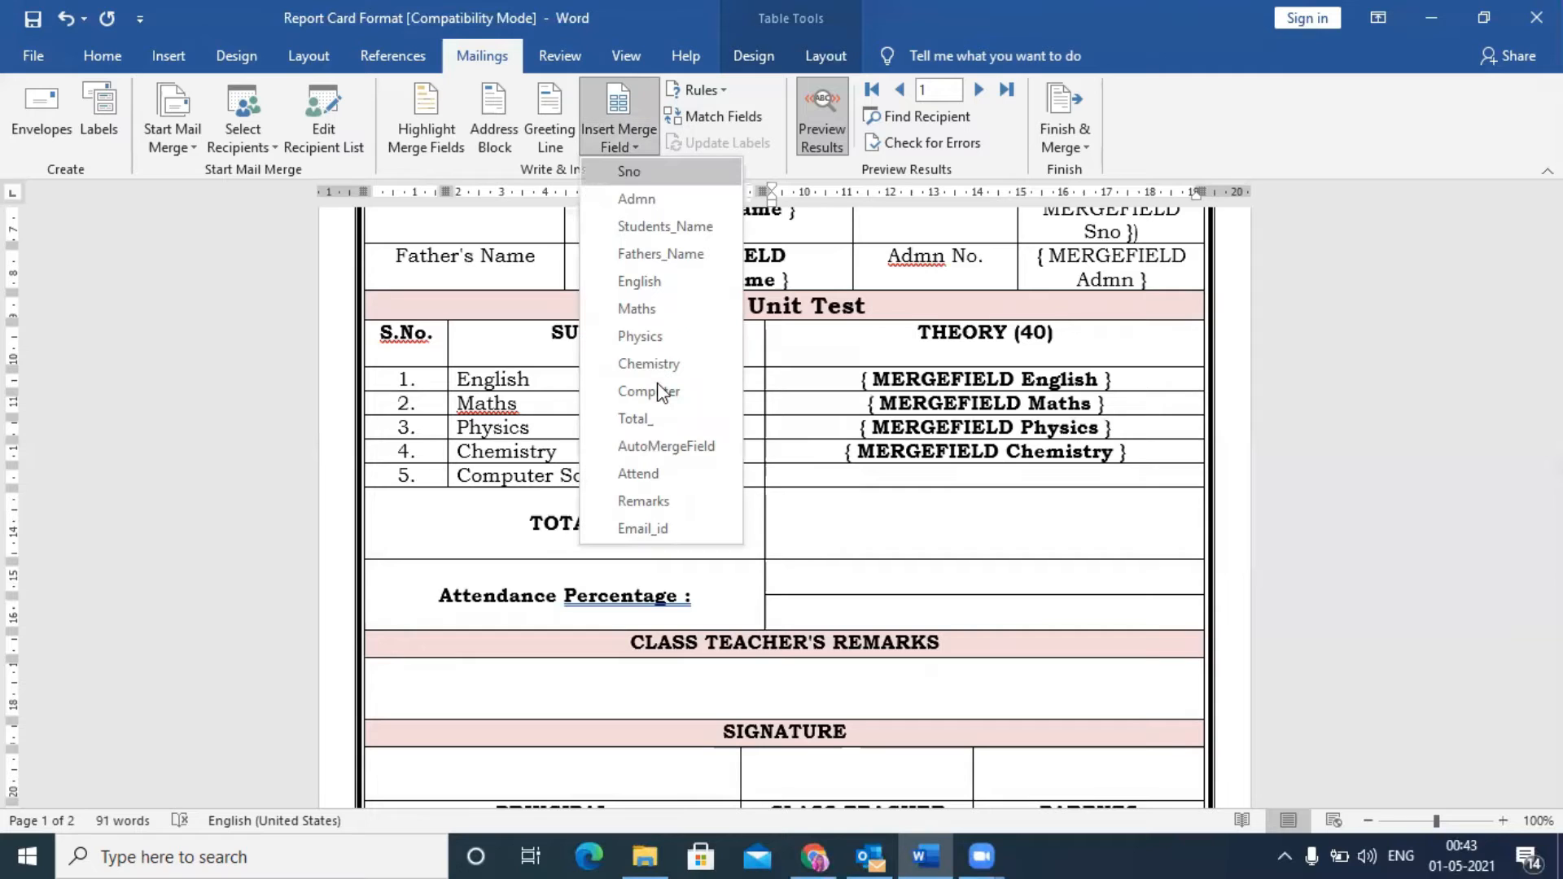
left_click(661, 393)
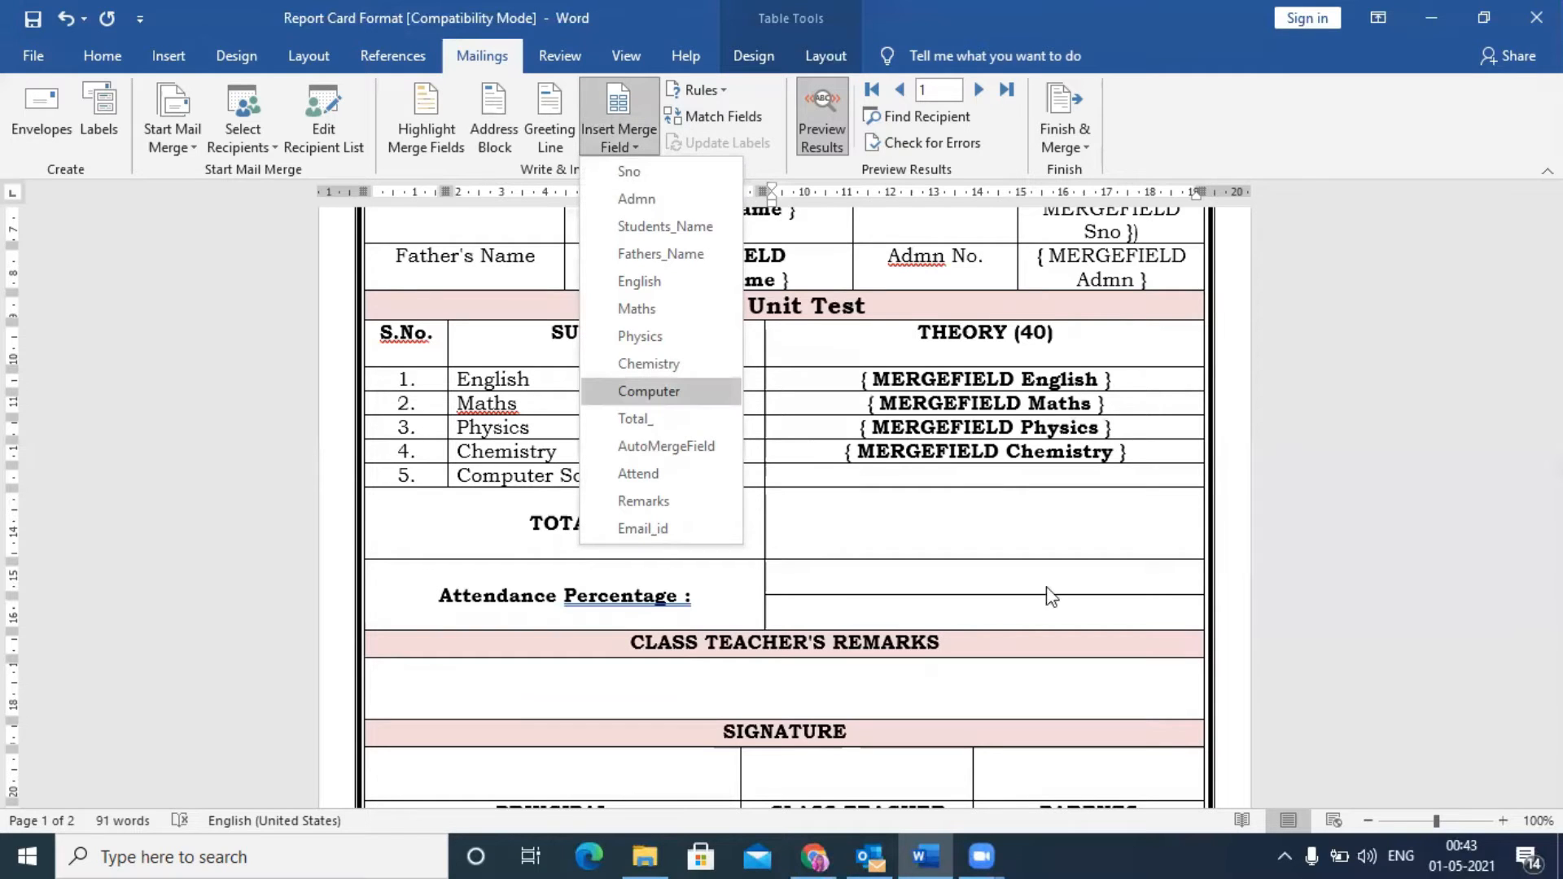
left_click(993, 519)
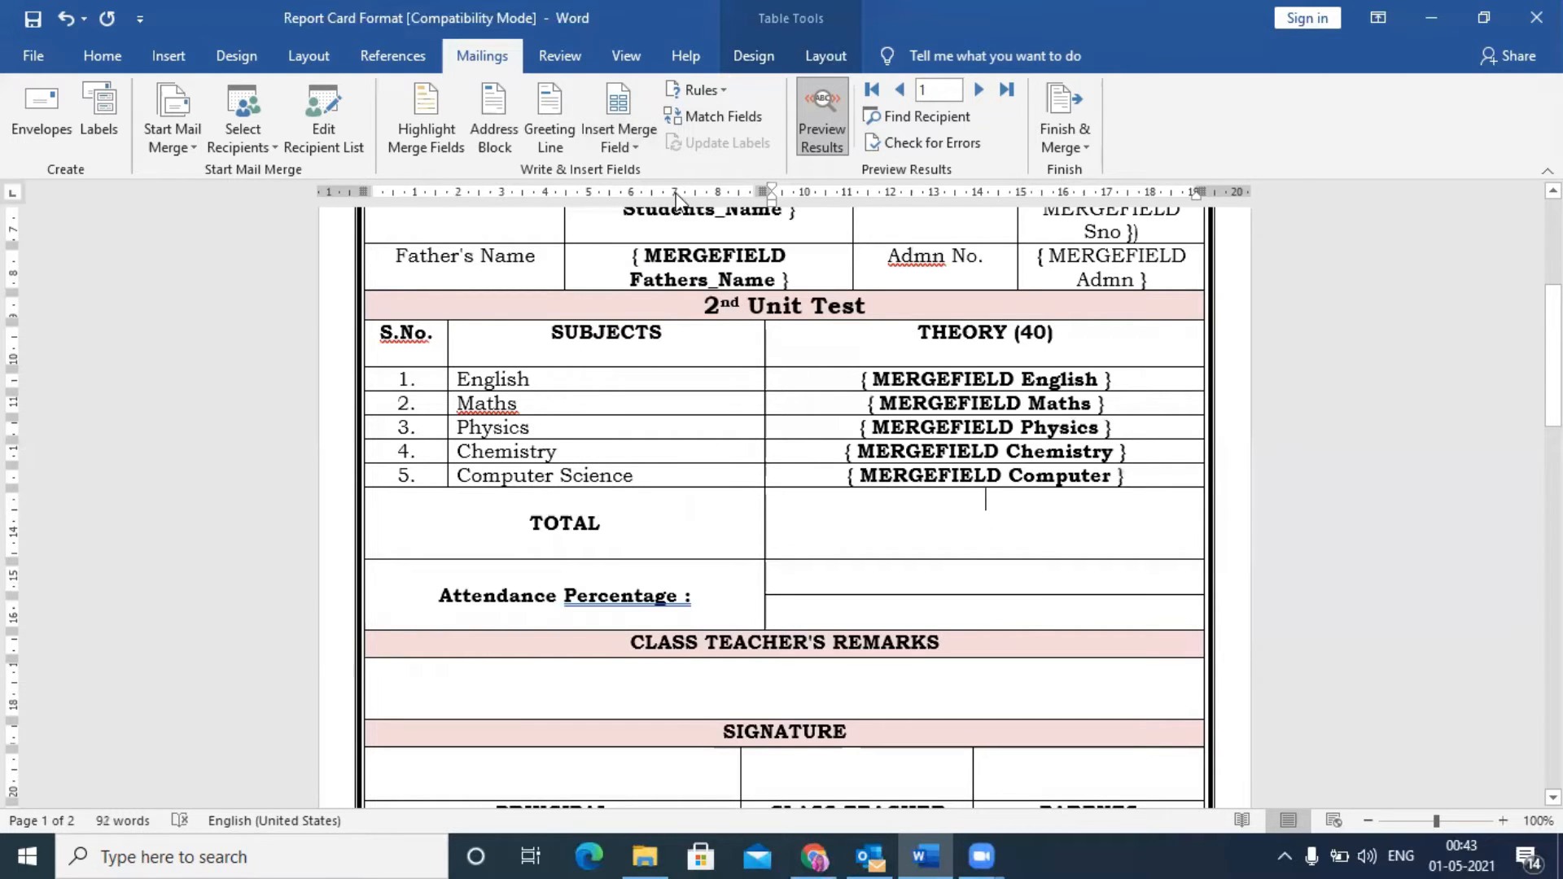
left_click(630, 147)
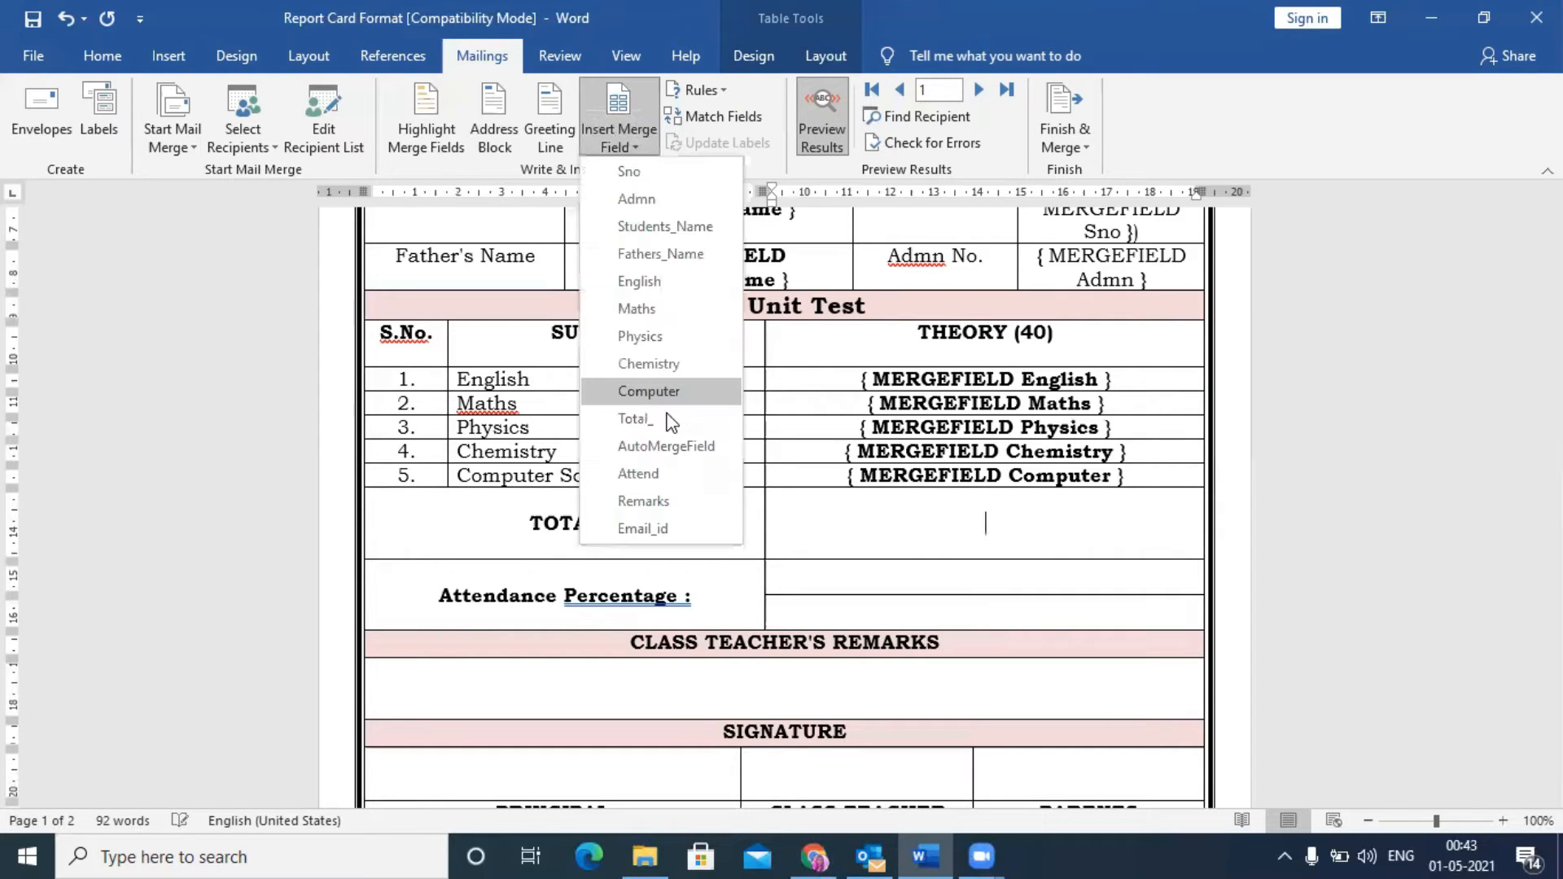
left_click(670, 419)
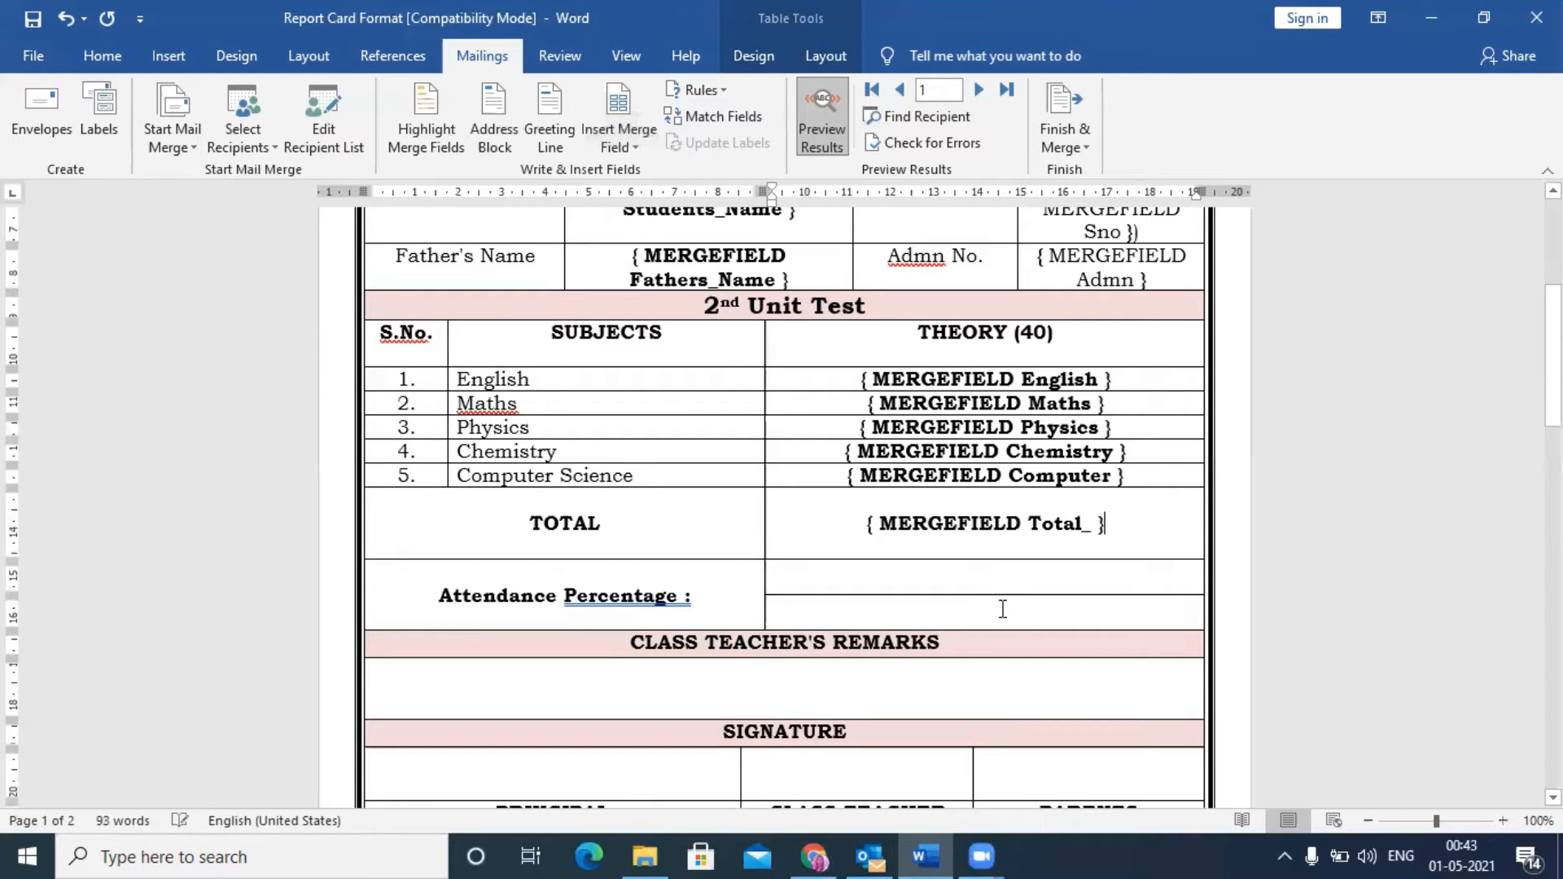
- Merge the two blank cells beside Attendance Percentage and insert the Attend merge field in the merged cell
left_click_drag(1003, 573, 1003, 609)
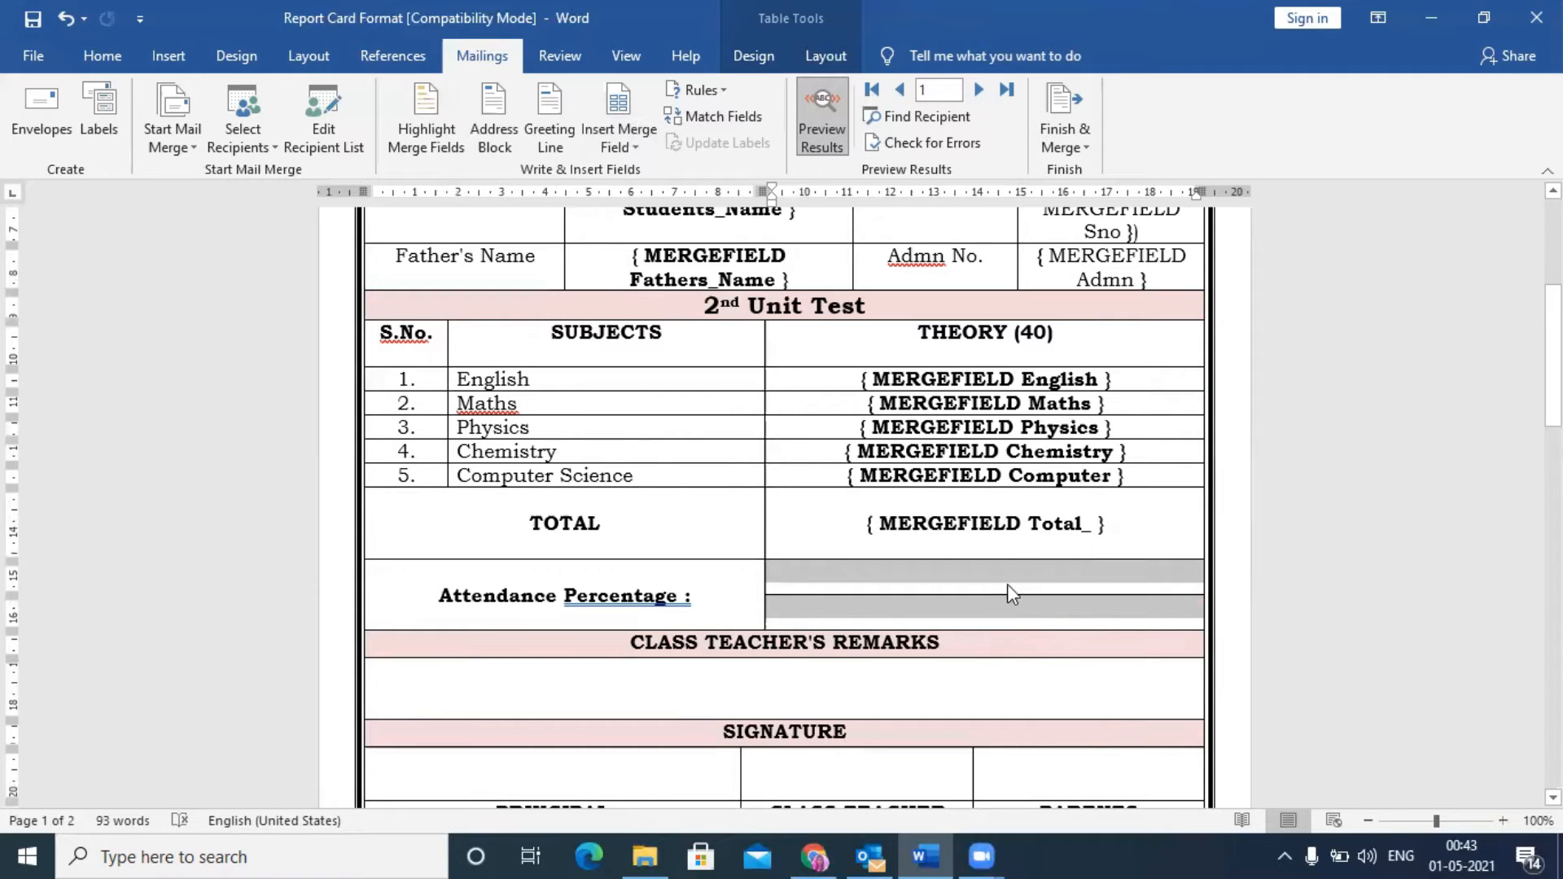
right_click(1007, 594)
left_click(1097, 482)
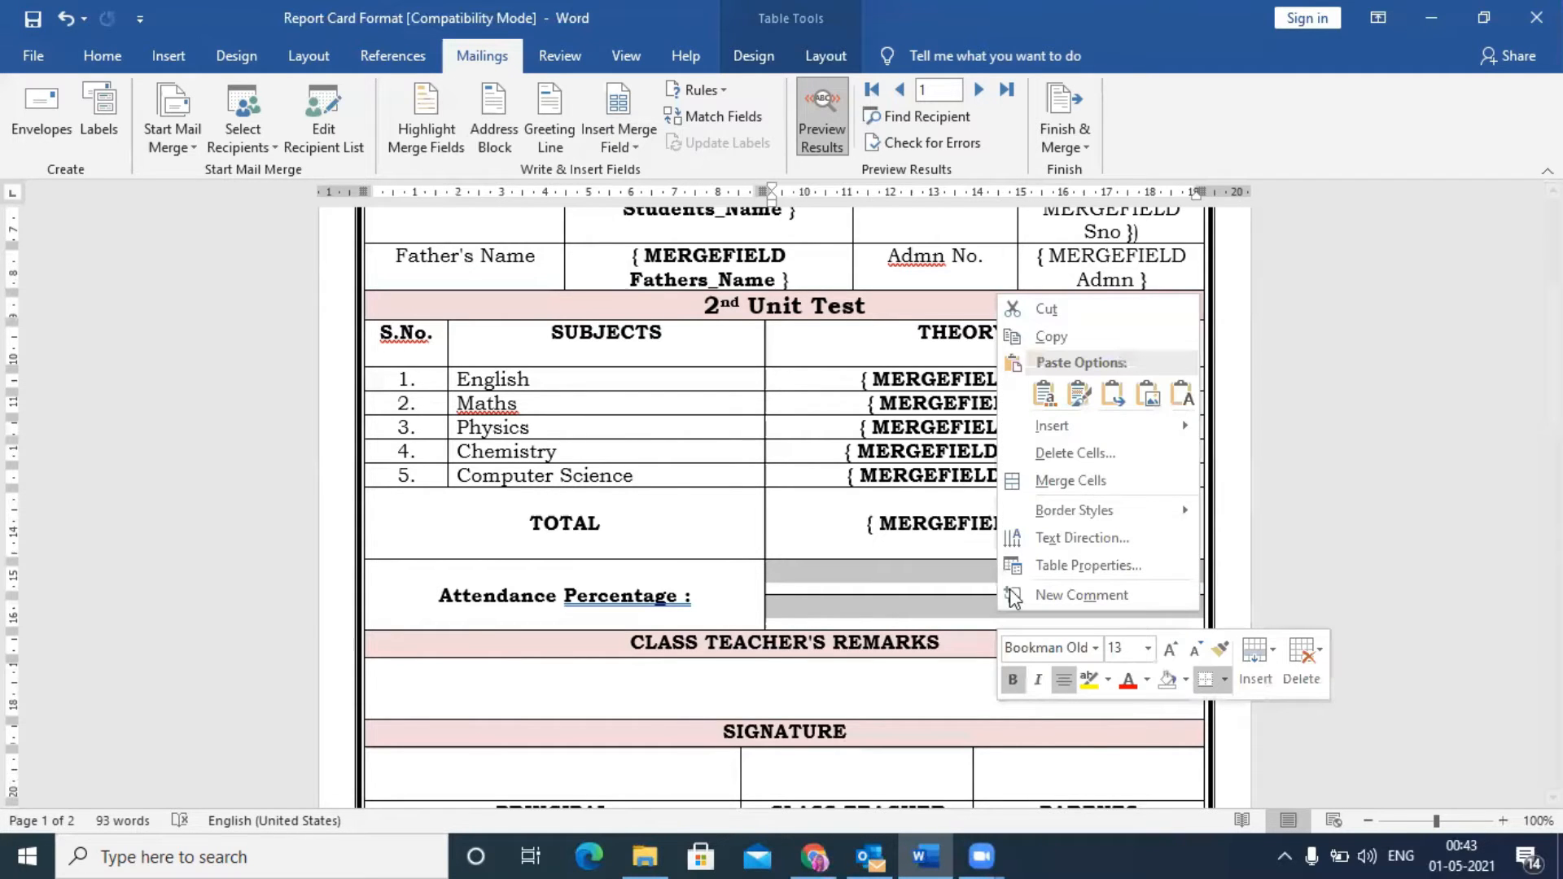
left_click(1000, 586)
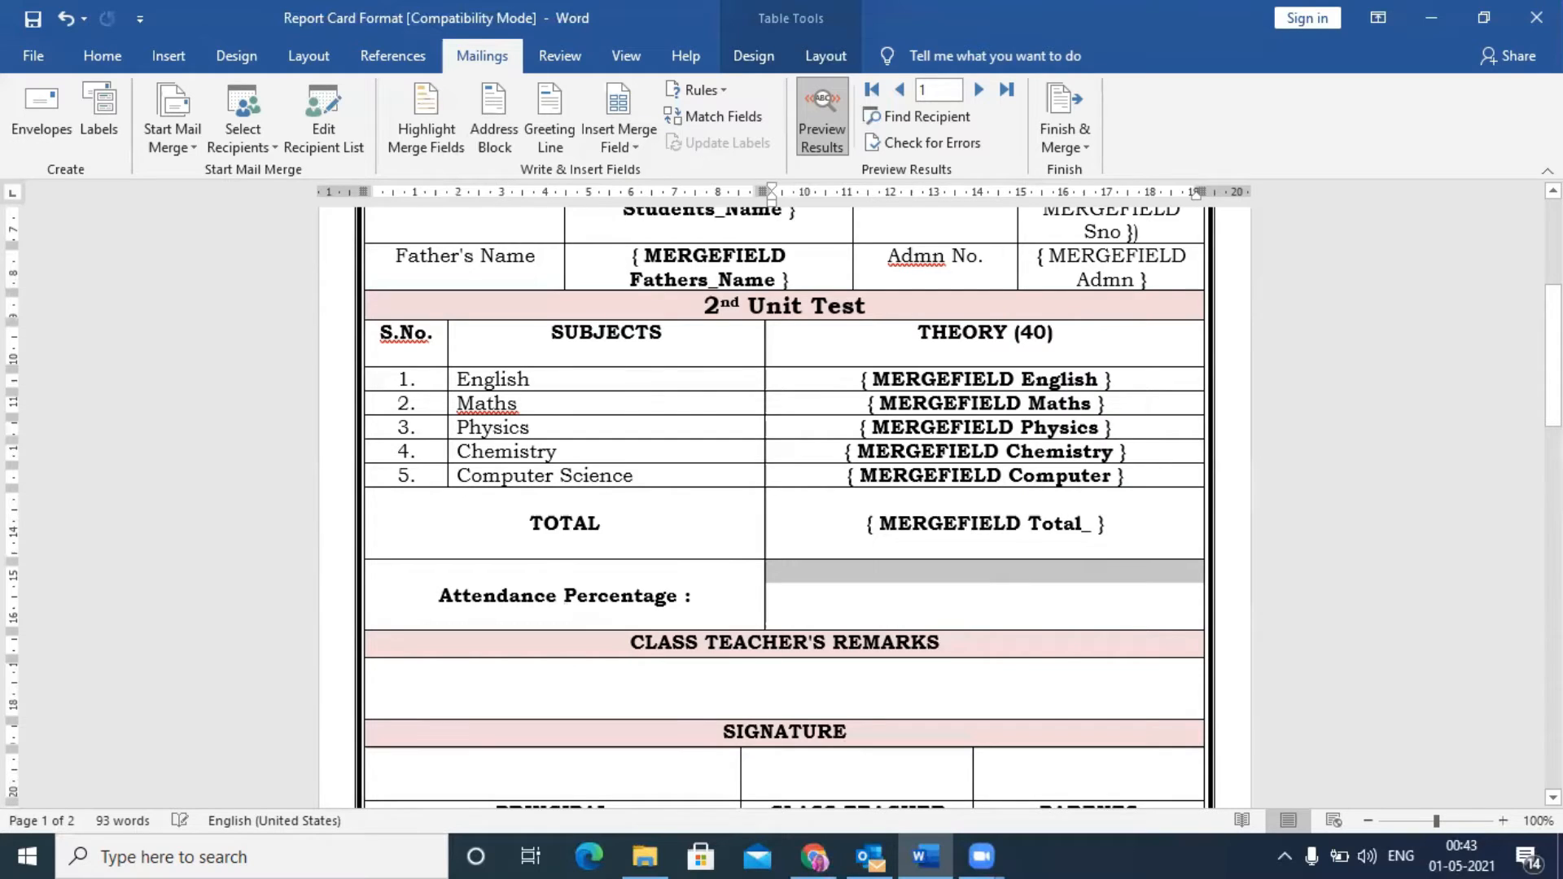
left_click(621, 149)
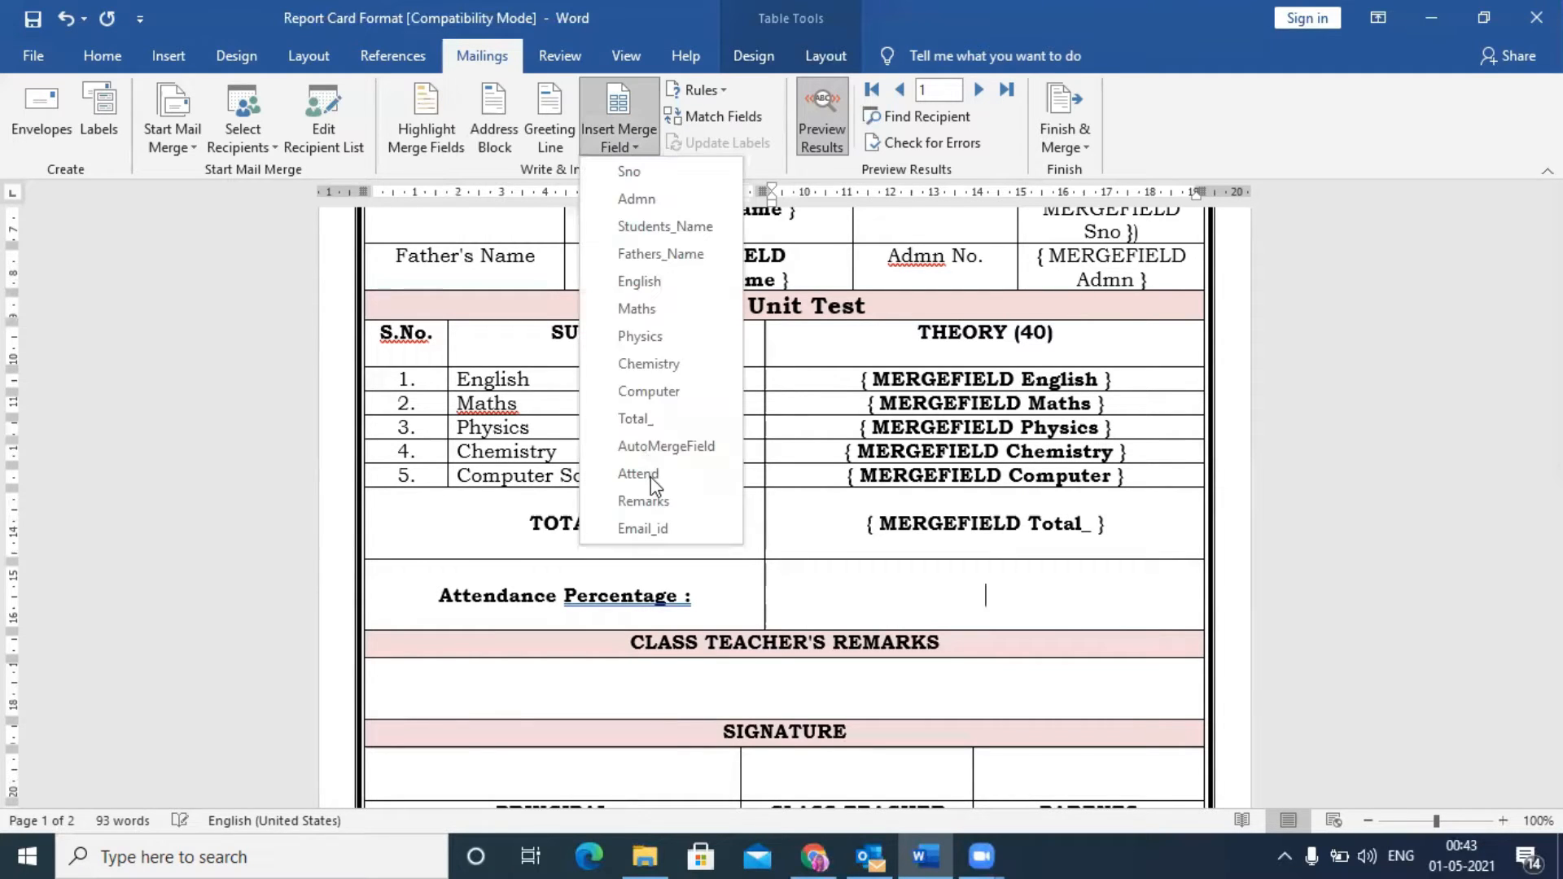
left_click(651, 475)
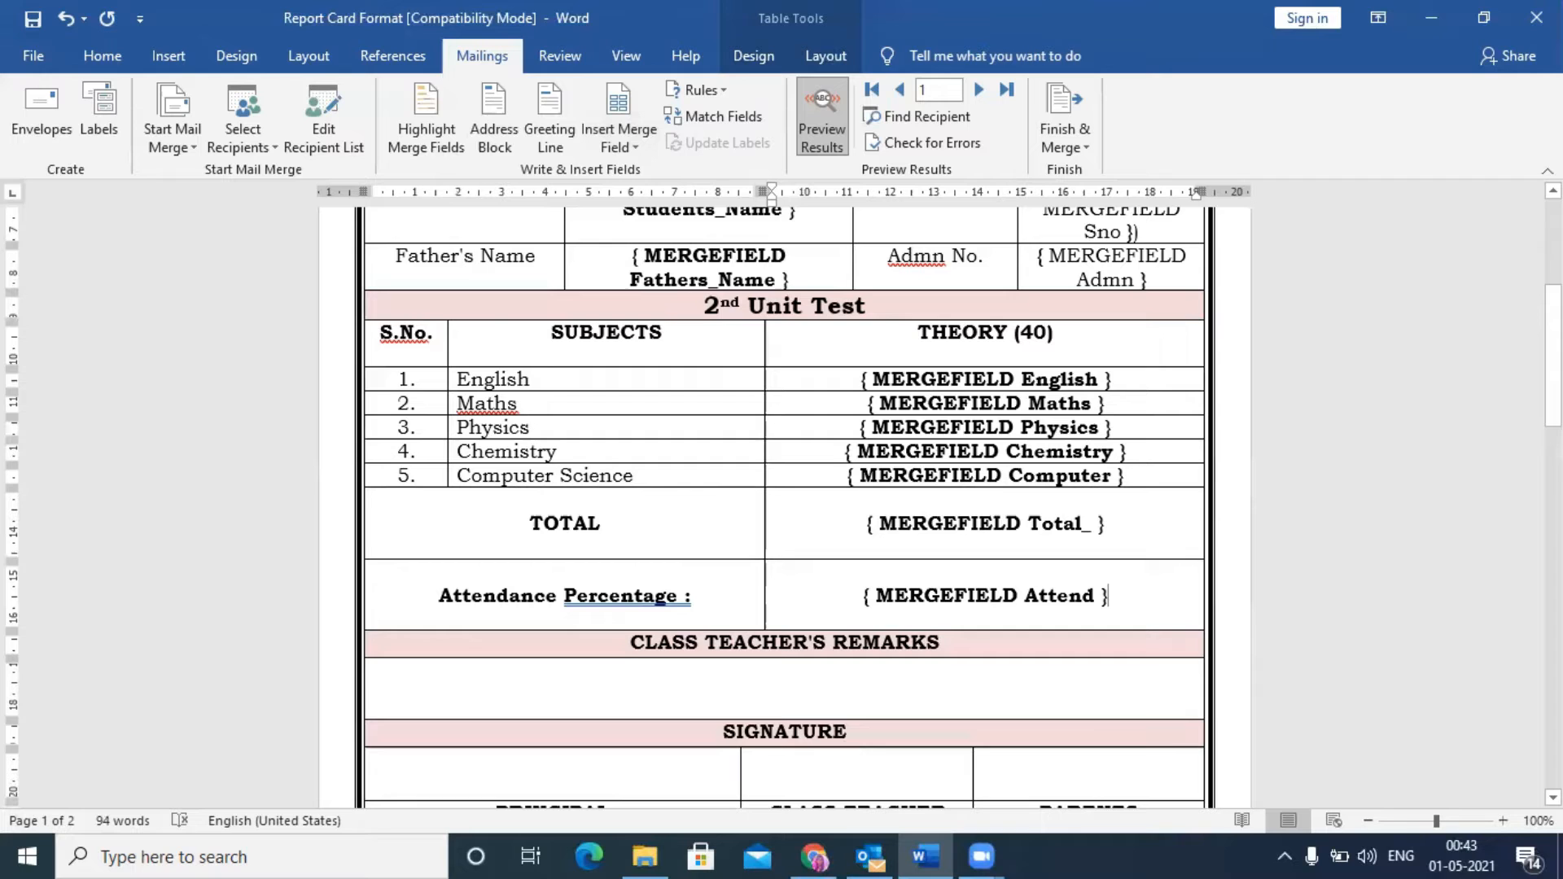
- Add the numeric format switch \#0.00 after Attend inside the attendance merge field code
scroll(784, 505, "down", 3)
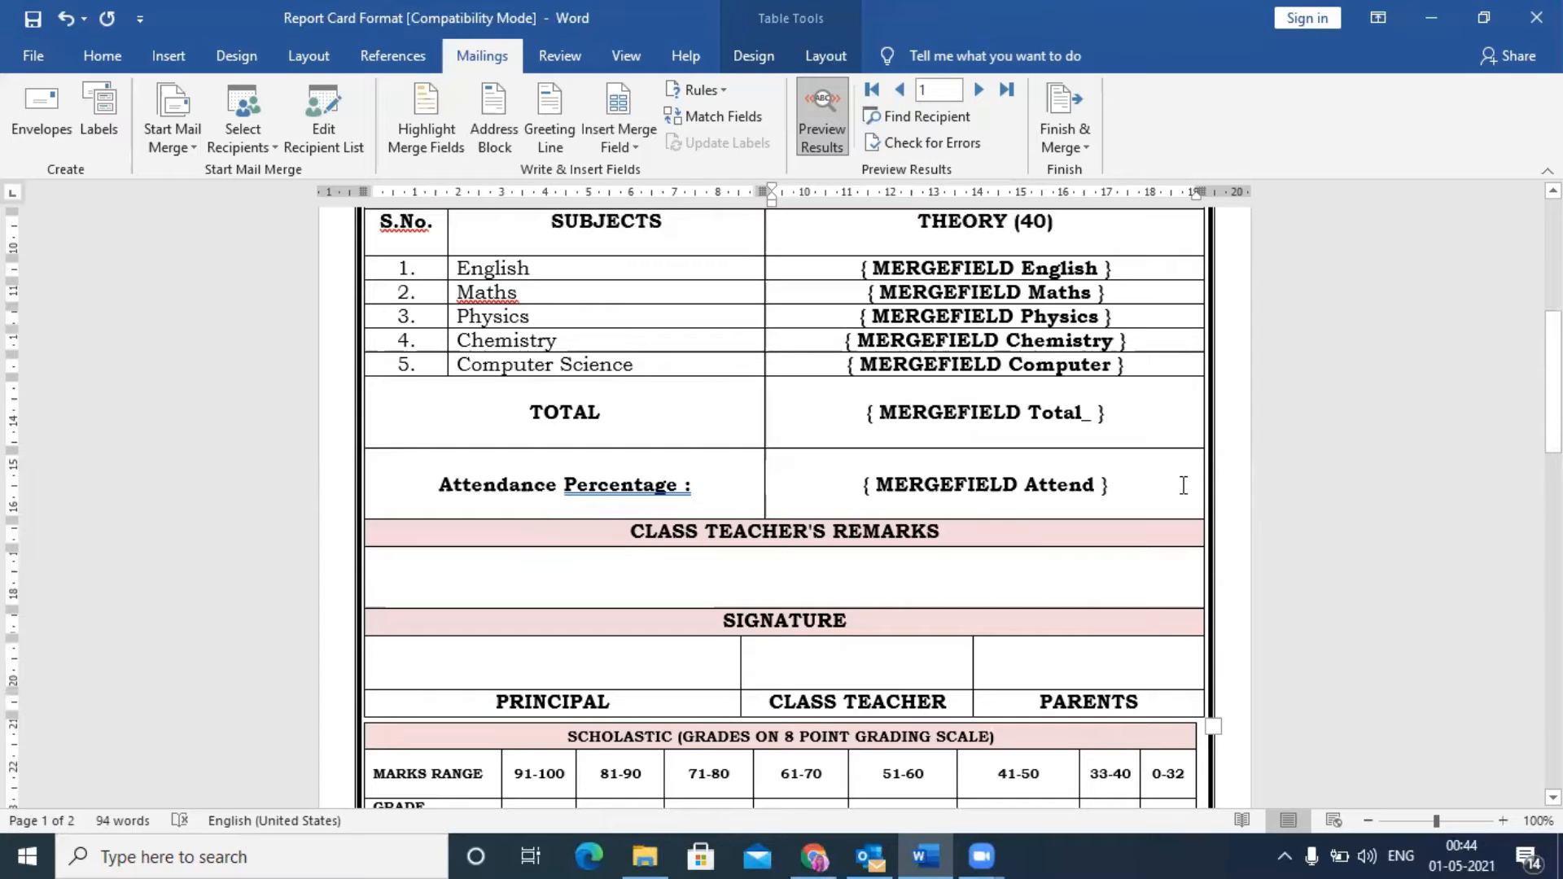
left_click(1097, 486)
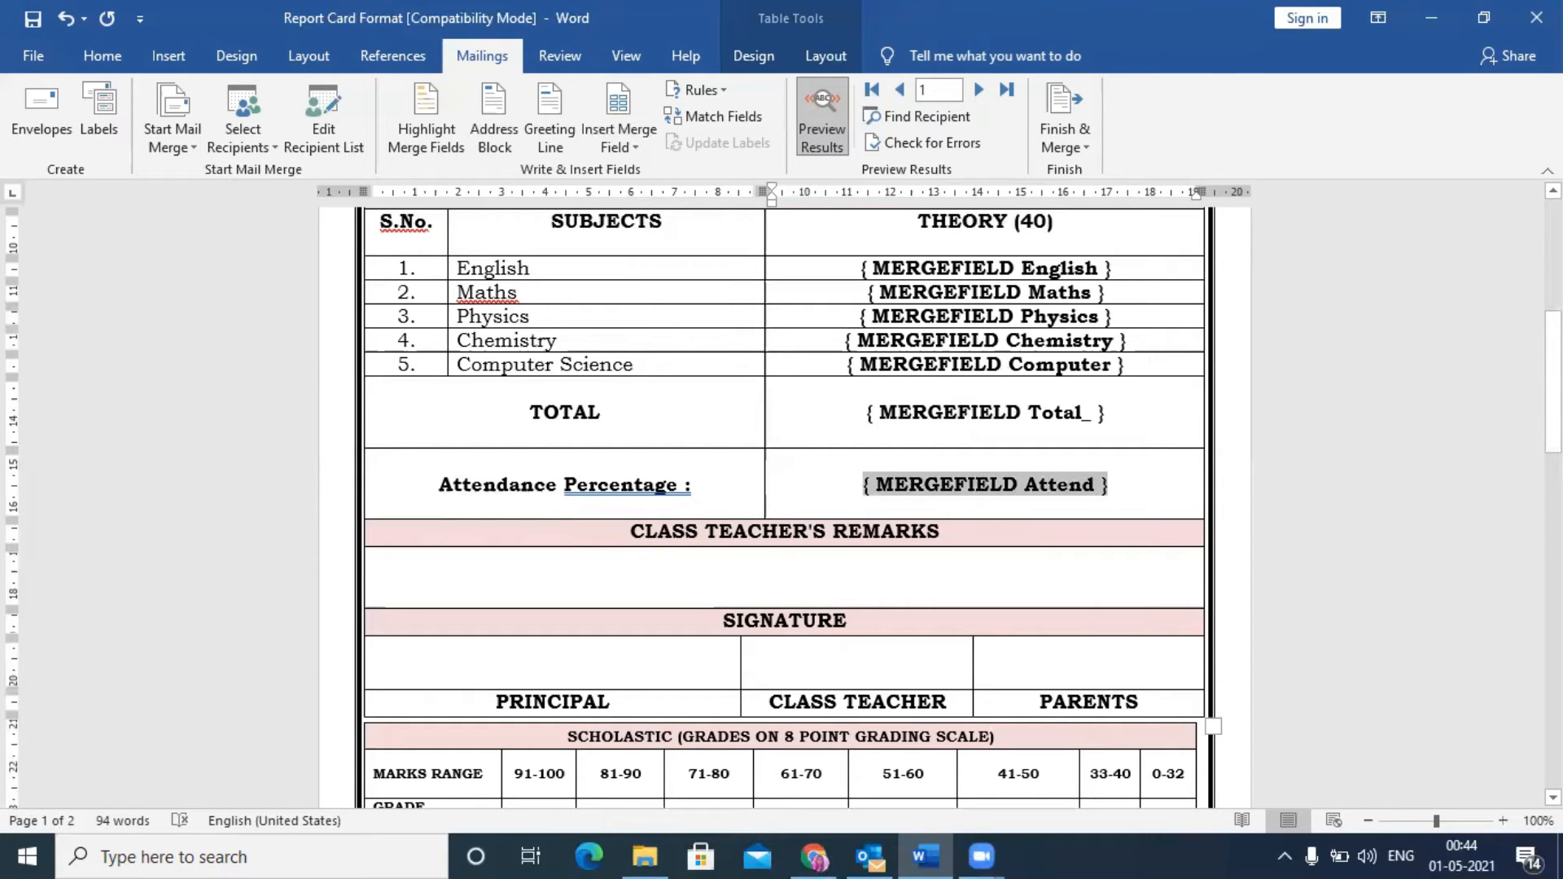
type("\\ ")
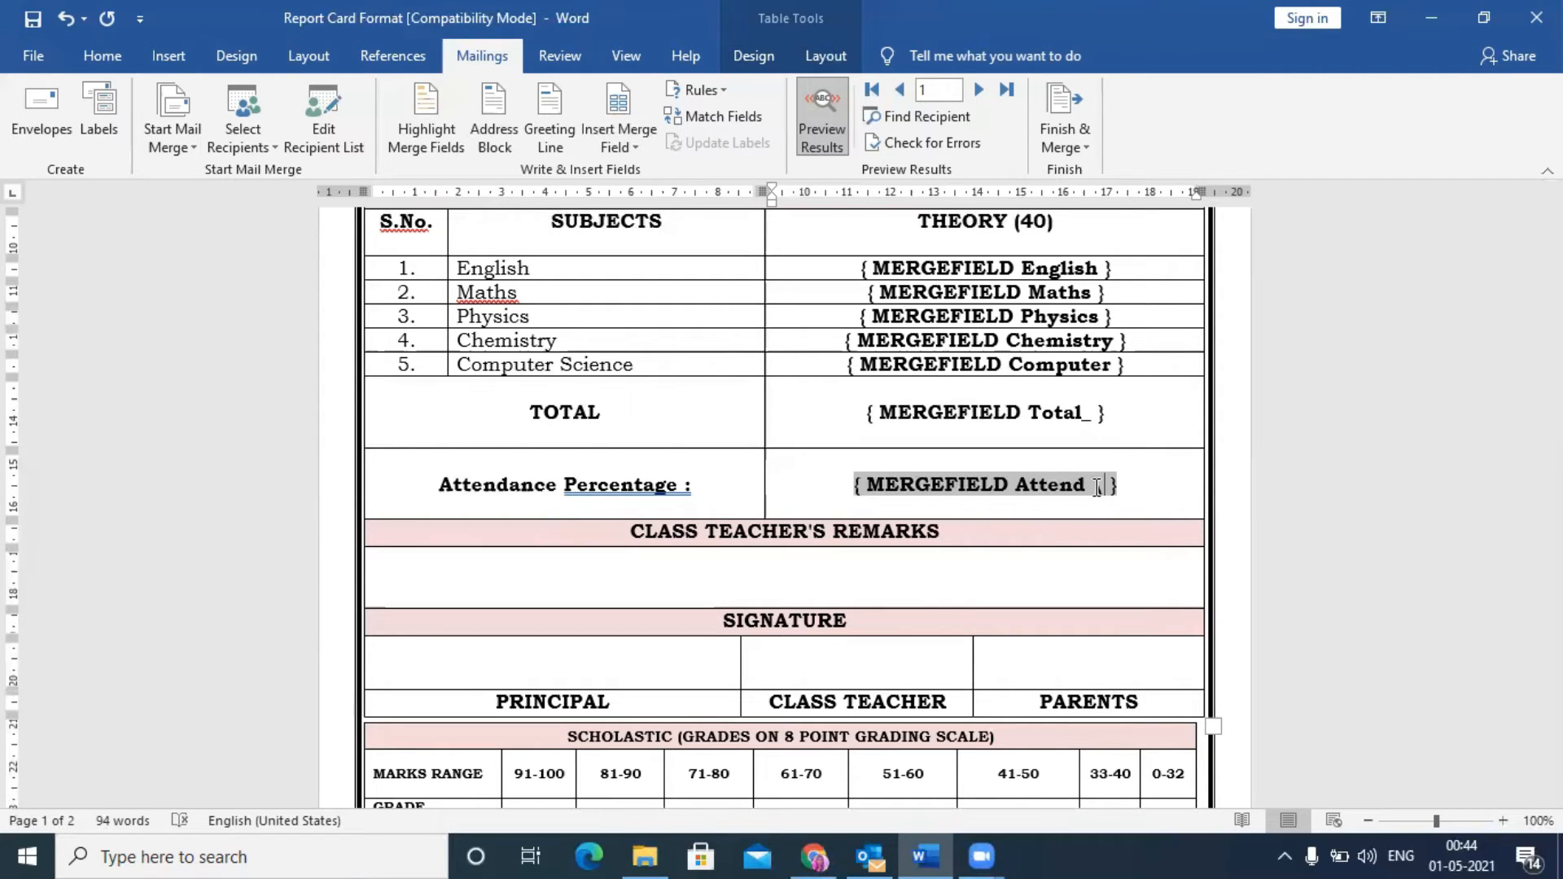
type("#0.00")
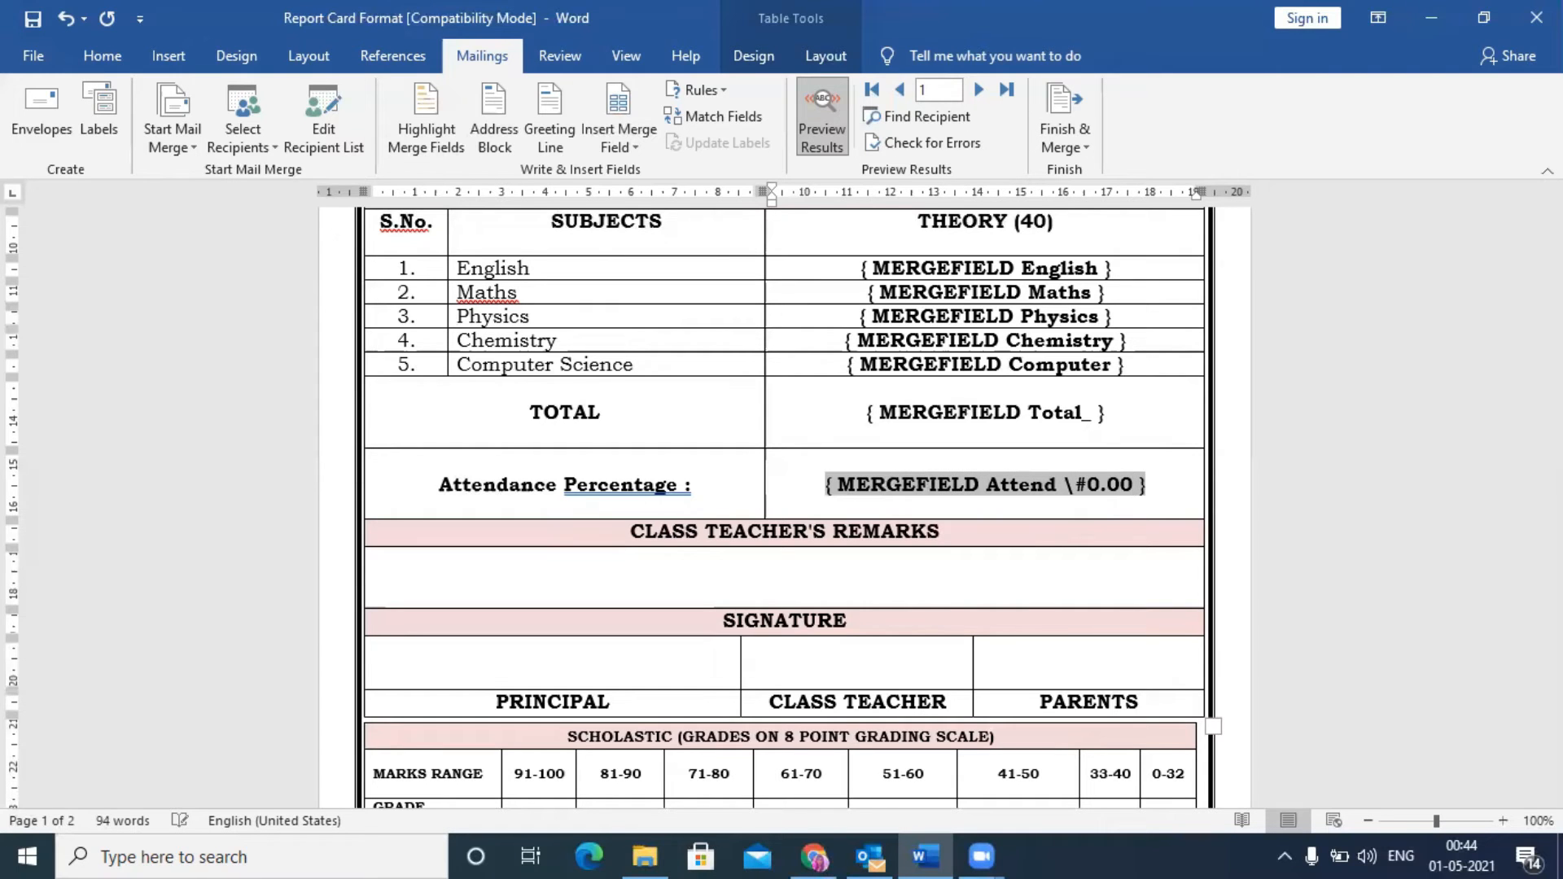
- Center the blank cell under Class Teacher's Remarks and insert the Remarks merge field there
left_click(914, 572)
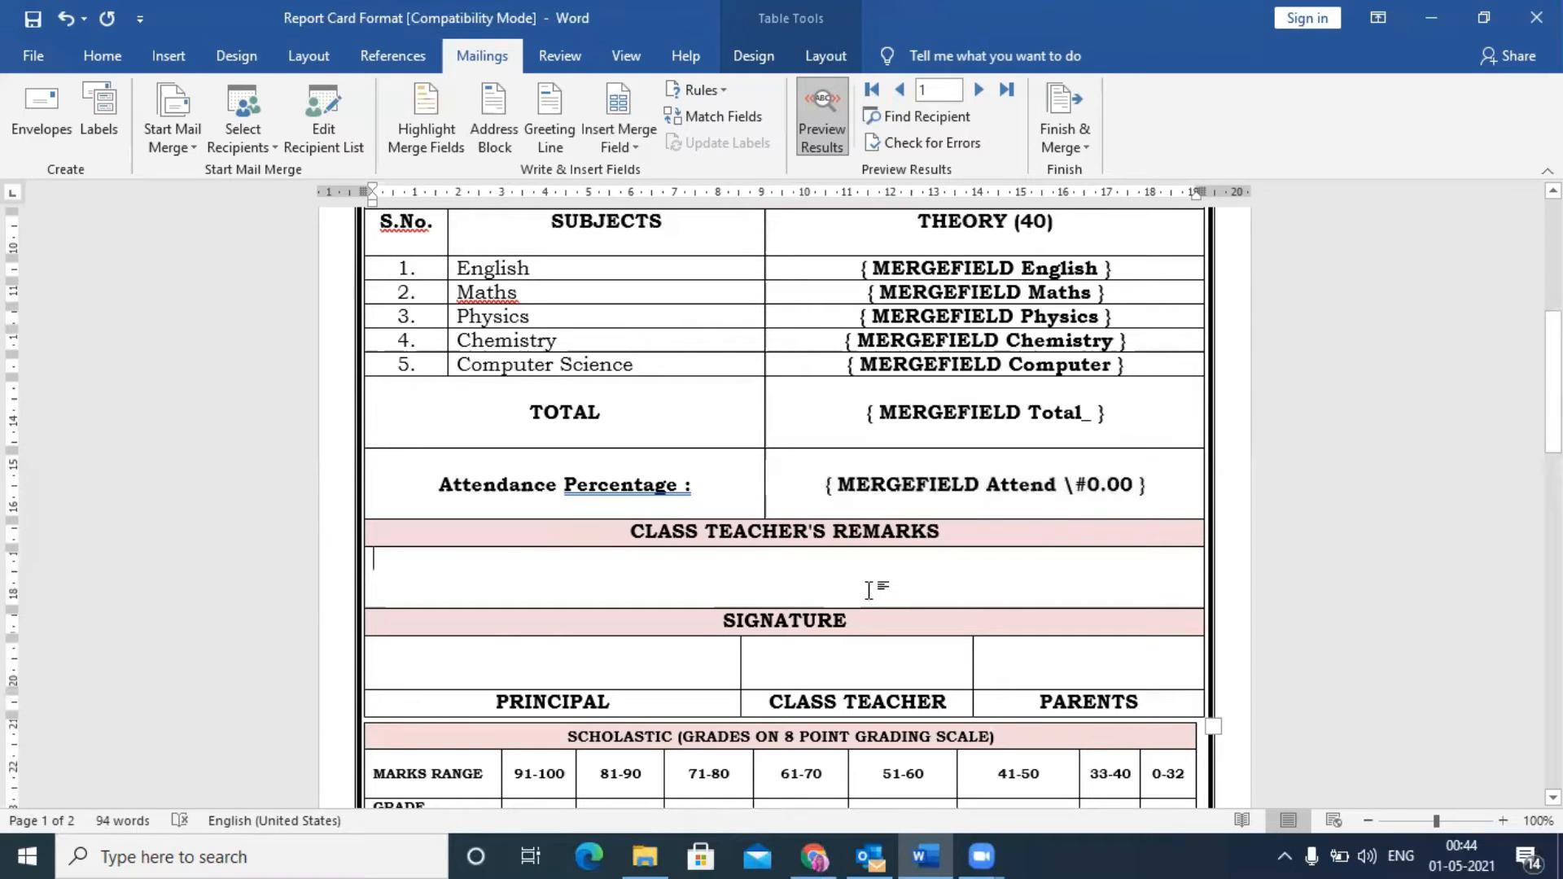
key("ctrl+e")
left_click(622, 133)
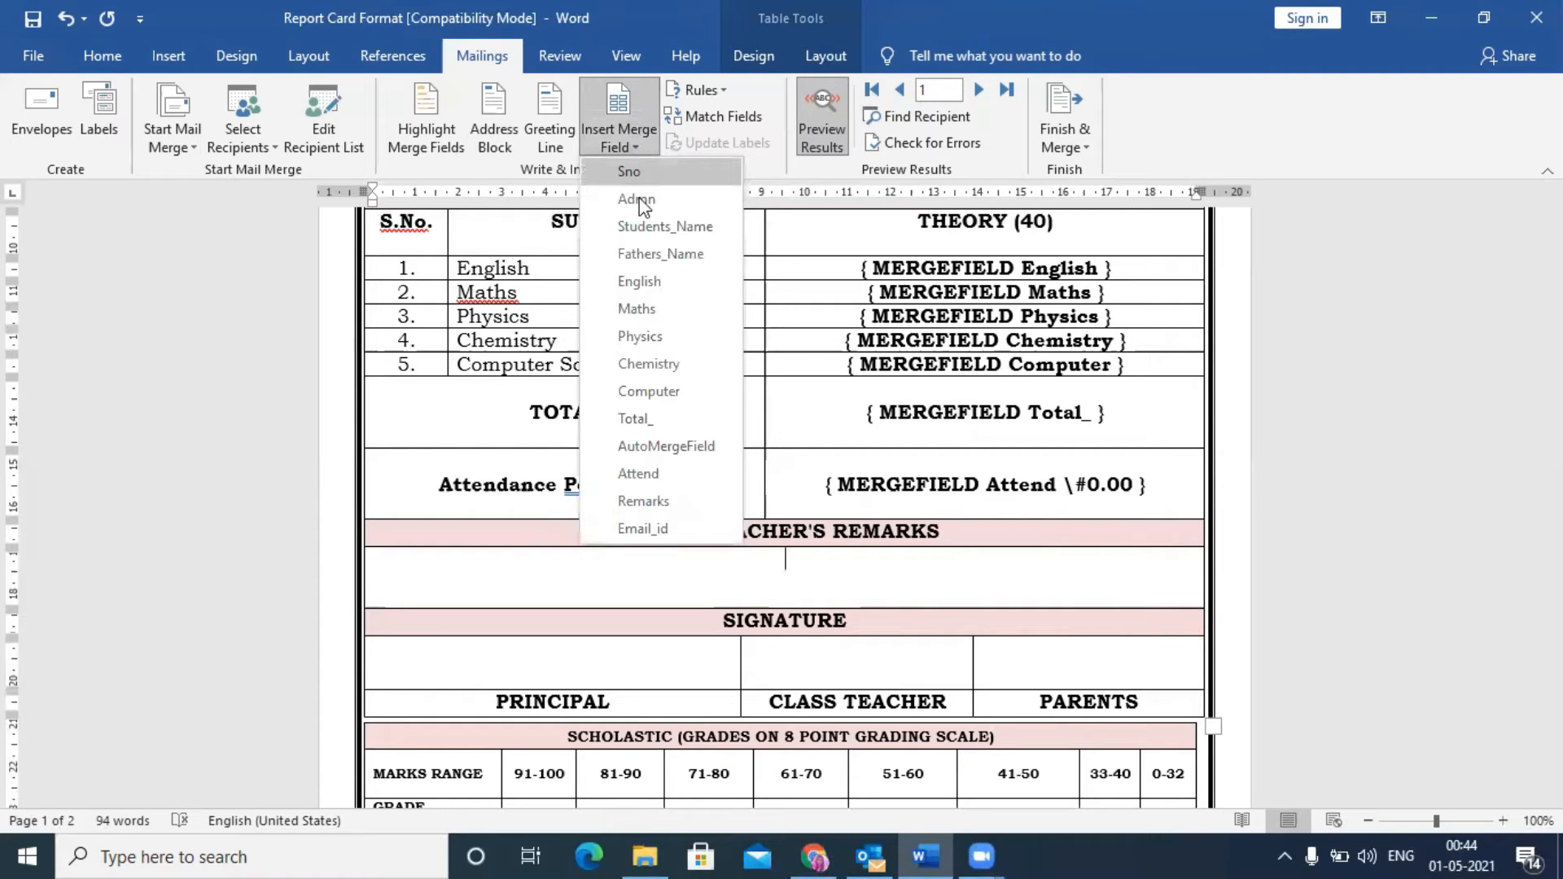
left_click(662, 500)
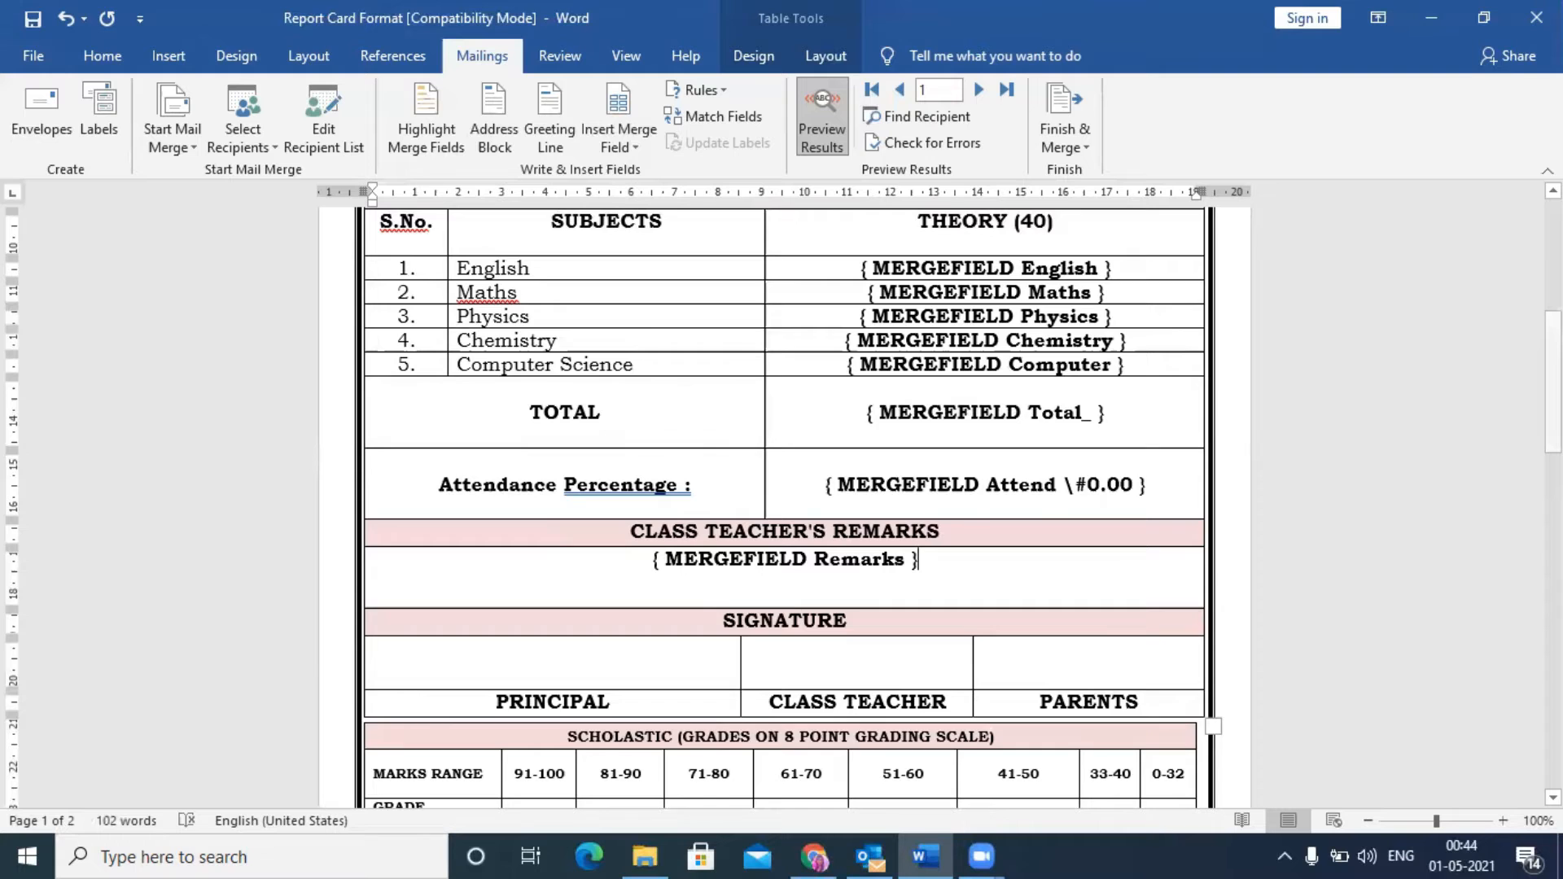
- Enter 1-5-2021 in the blank cell beside Result Date in the grading scale table
left_click_drag(1554, 382, 1553, 458)
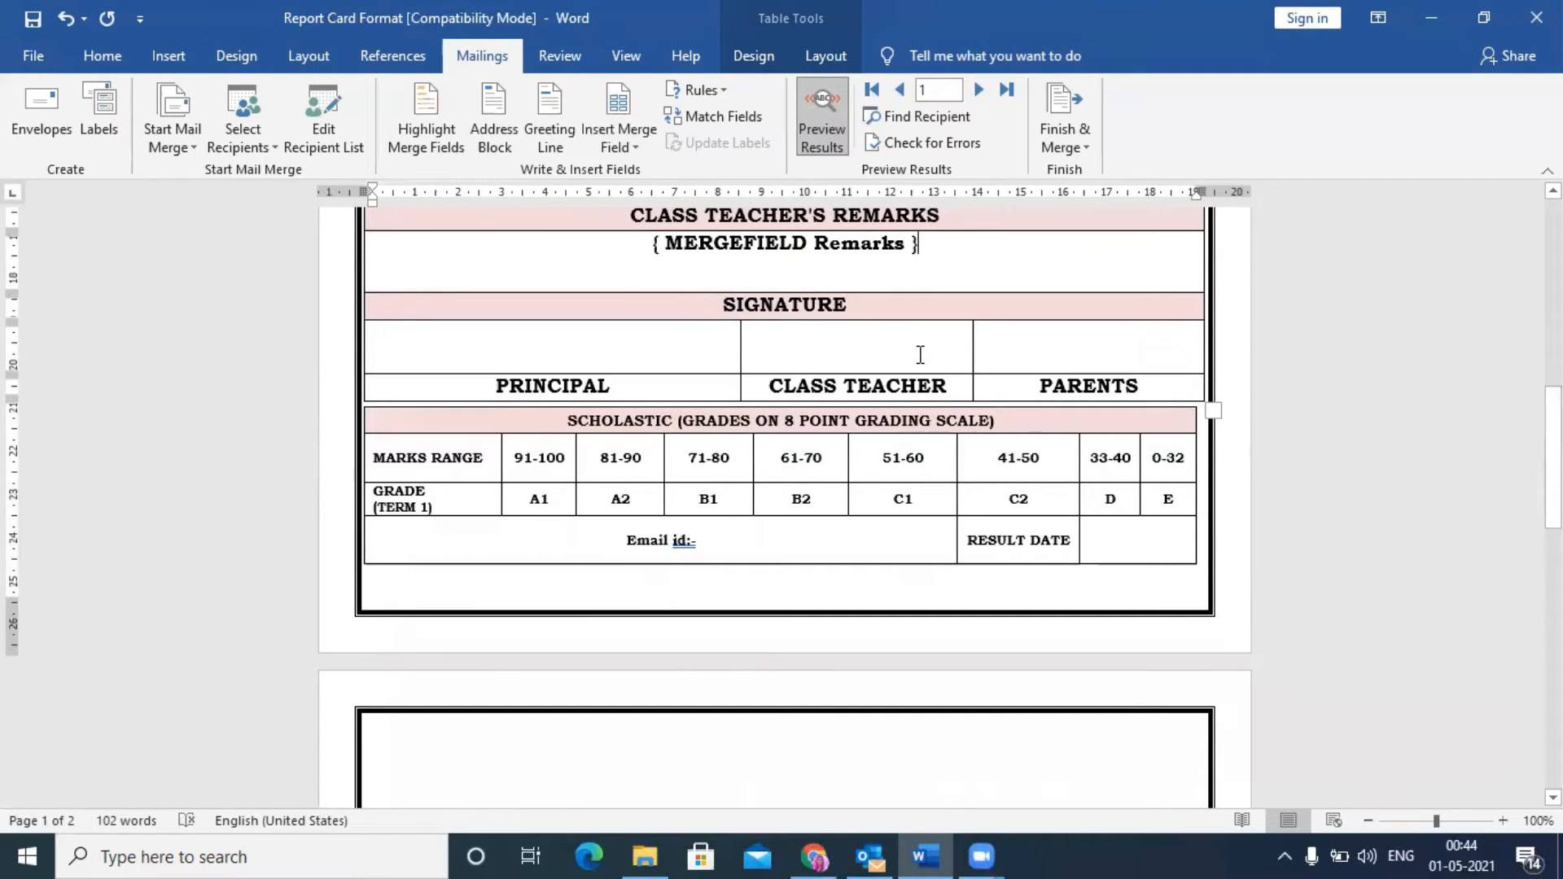
left_click(1126, 541)
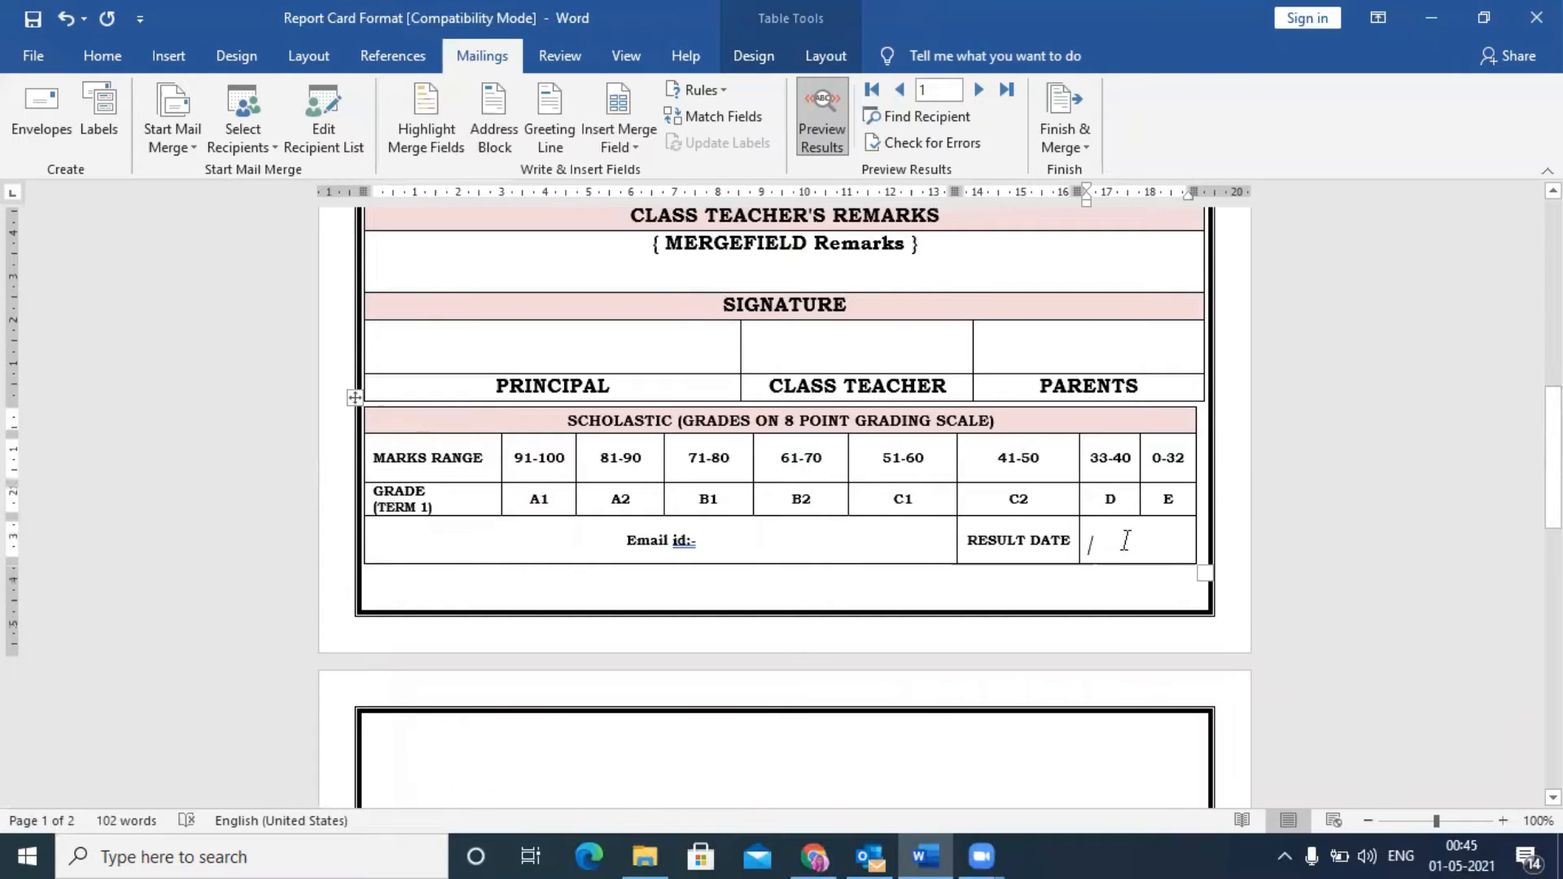
type("1-5")
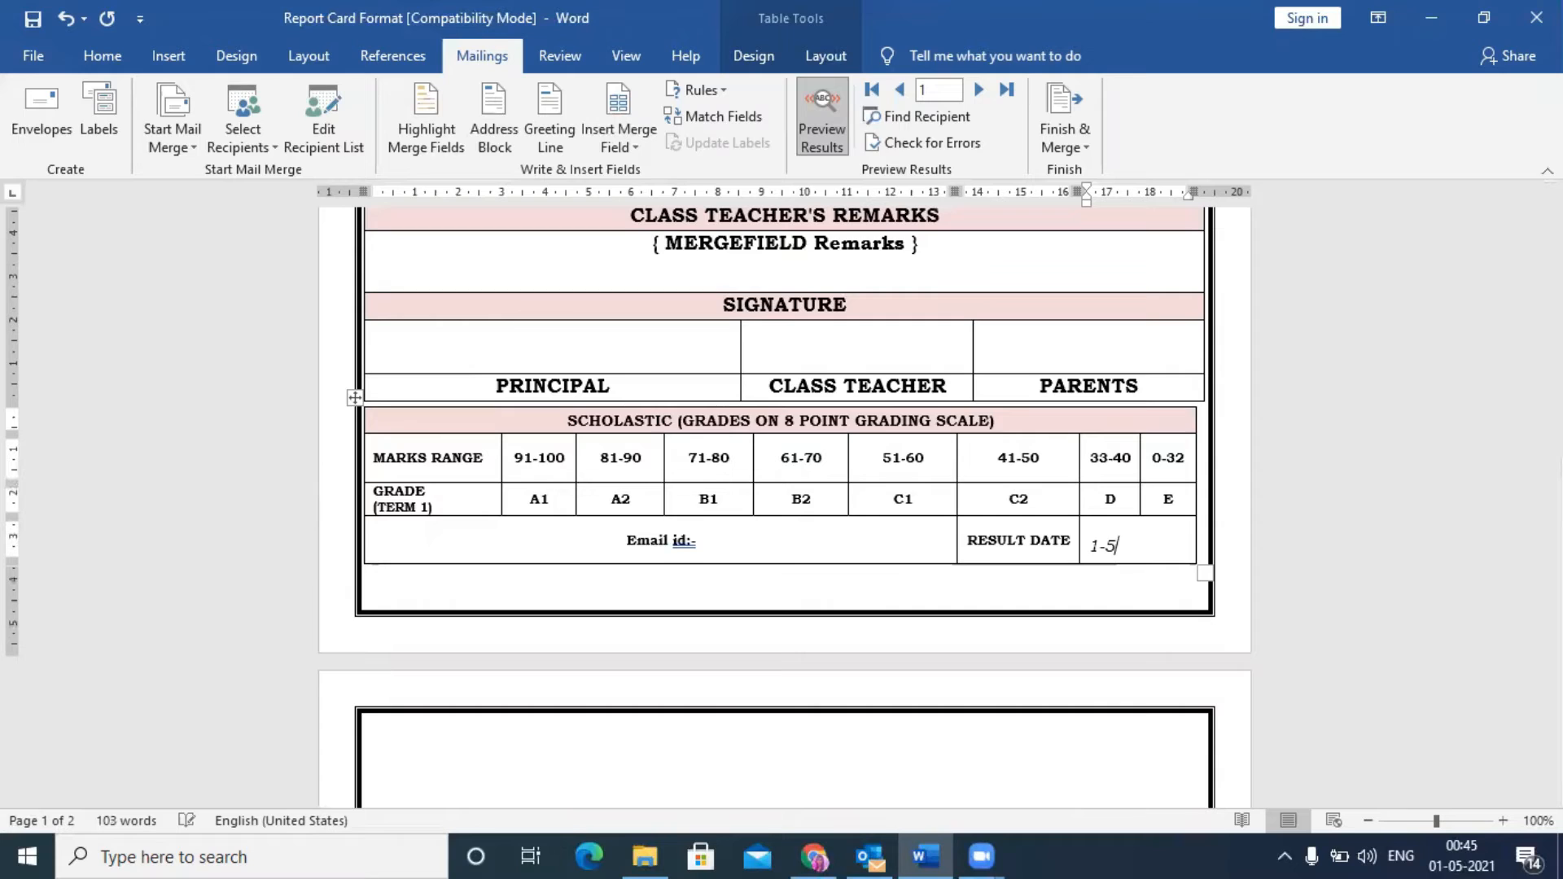
type("-2021")
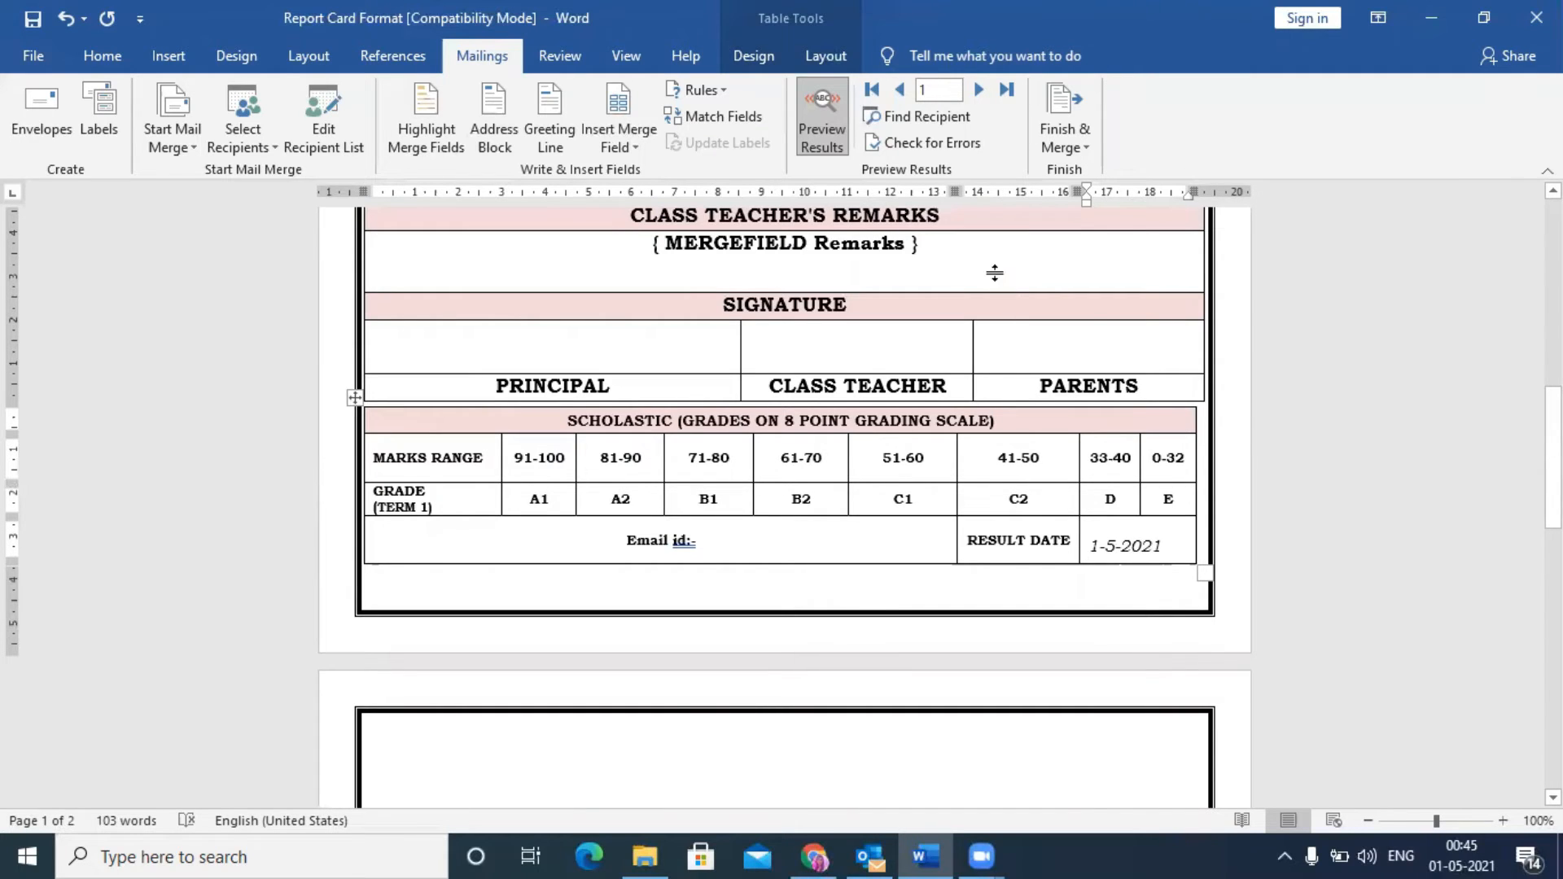
- Reduce the height of the row holding the Remarks field to fit the report card on a single page
scroll(1008, 277, "up", 3)
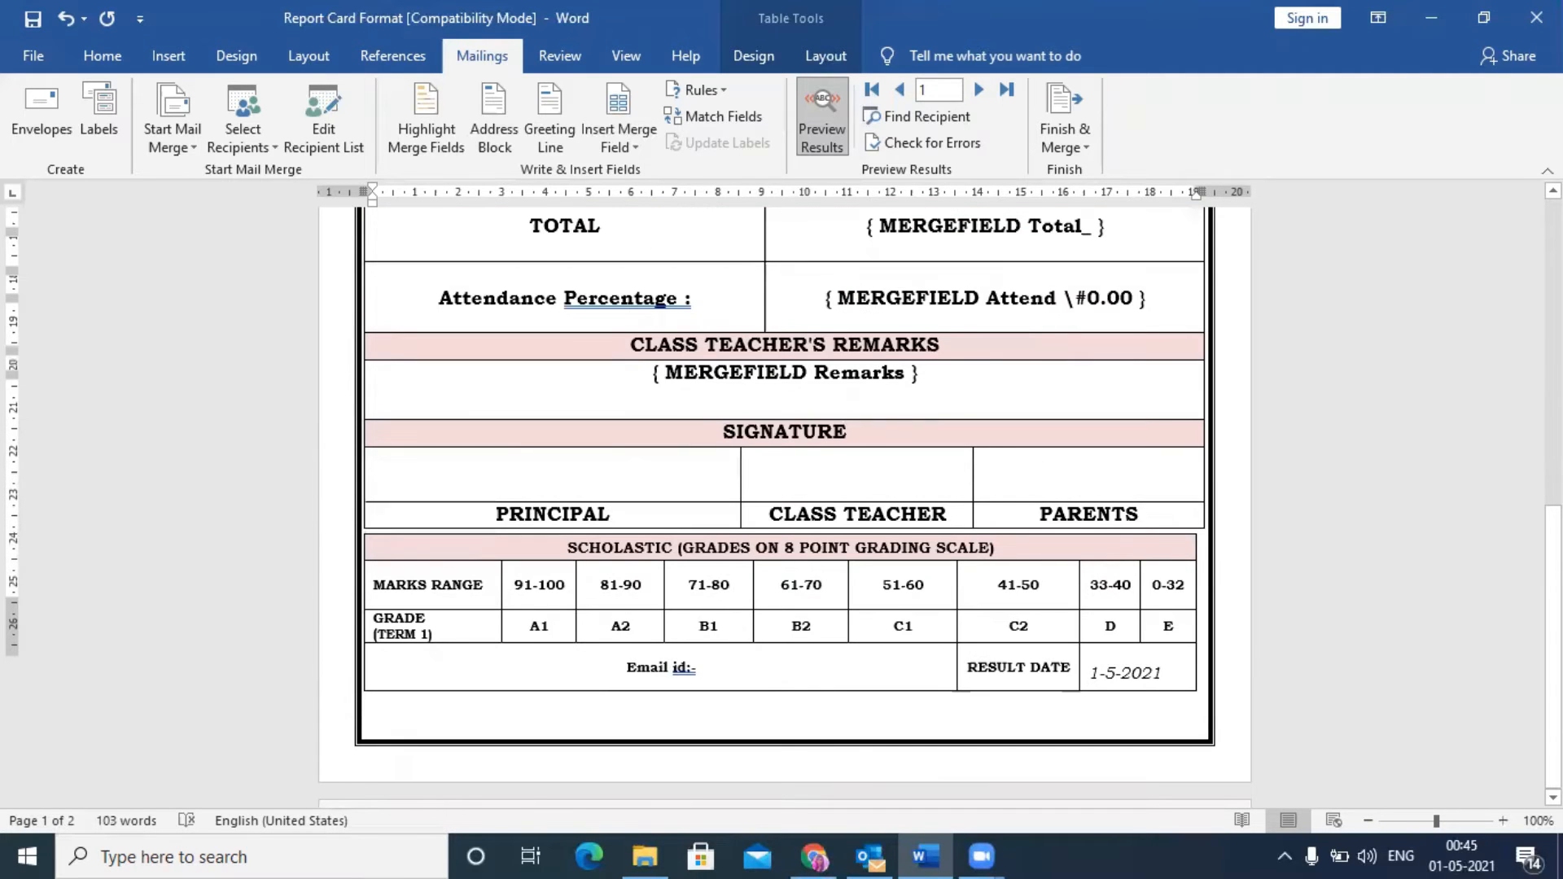
key("ctrl+z")
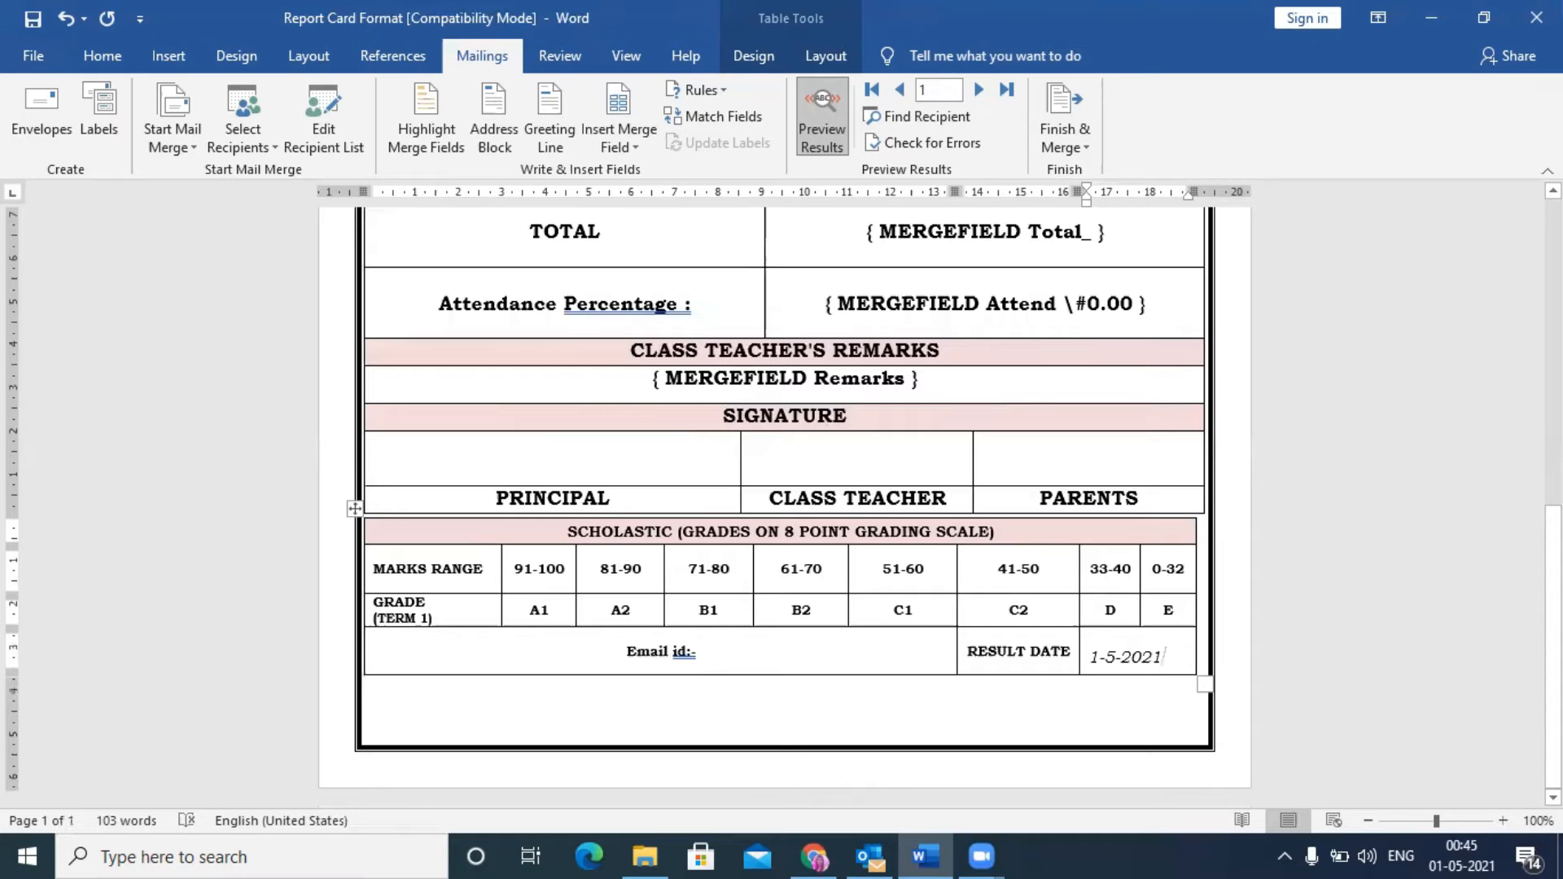
left_click(786, 688)
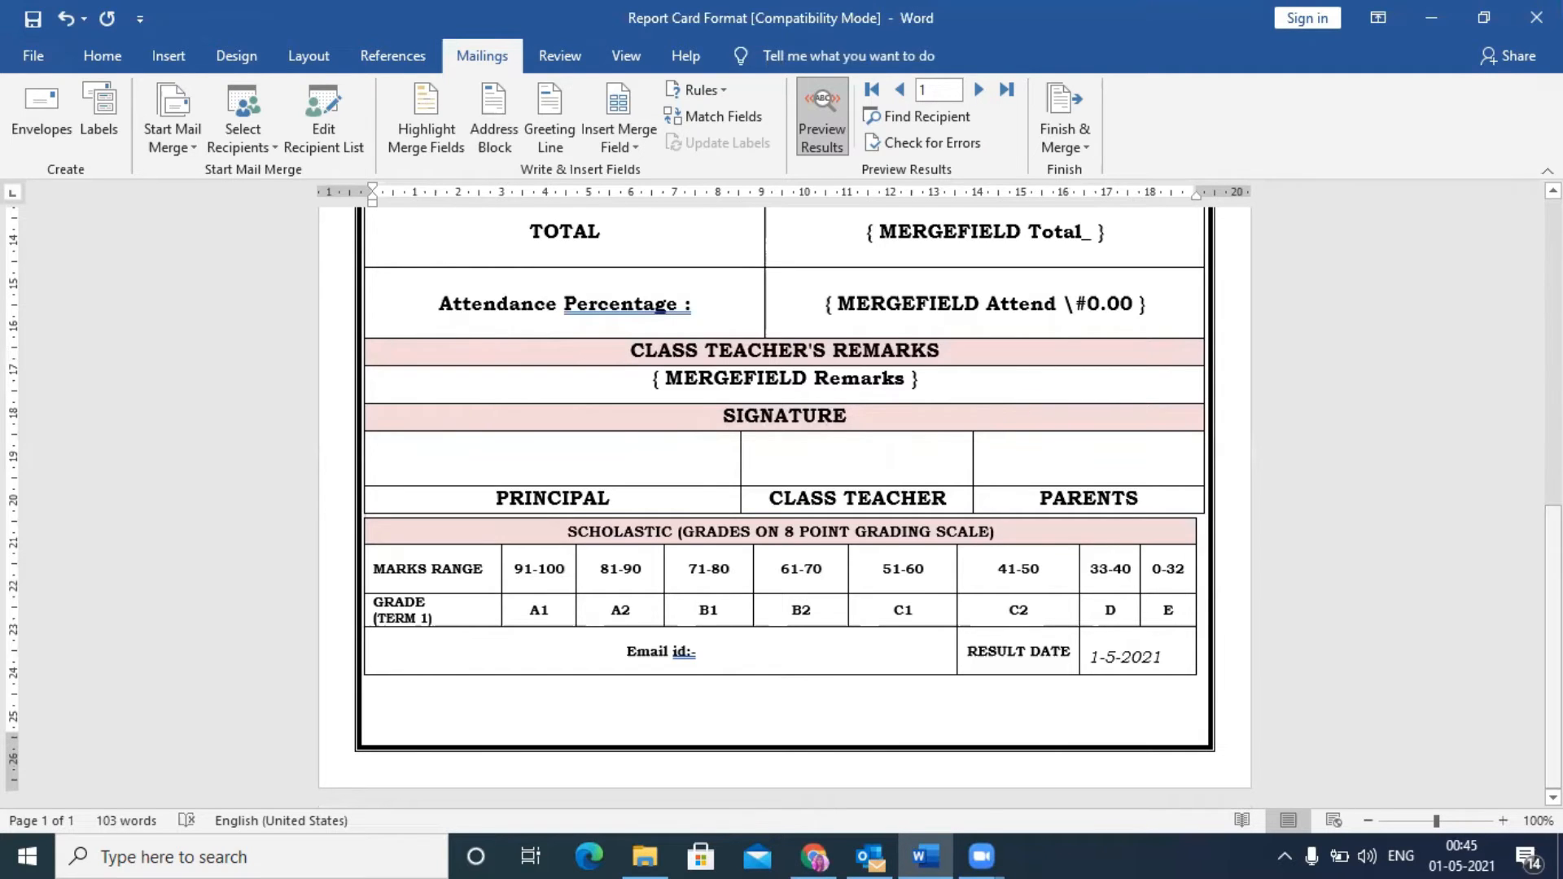
- Review the whole report card template, from the school header through the merge fields to the grading scale and Email id row
scroll(786, 714, "up", 1)
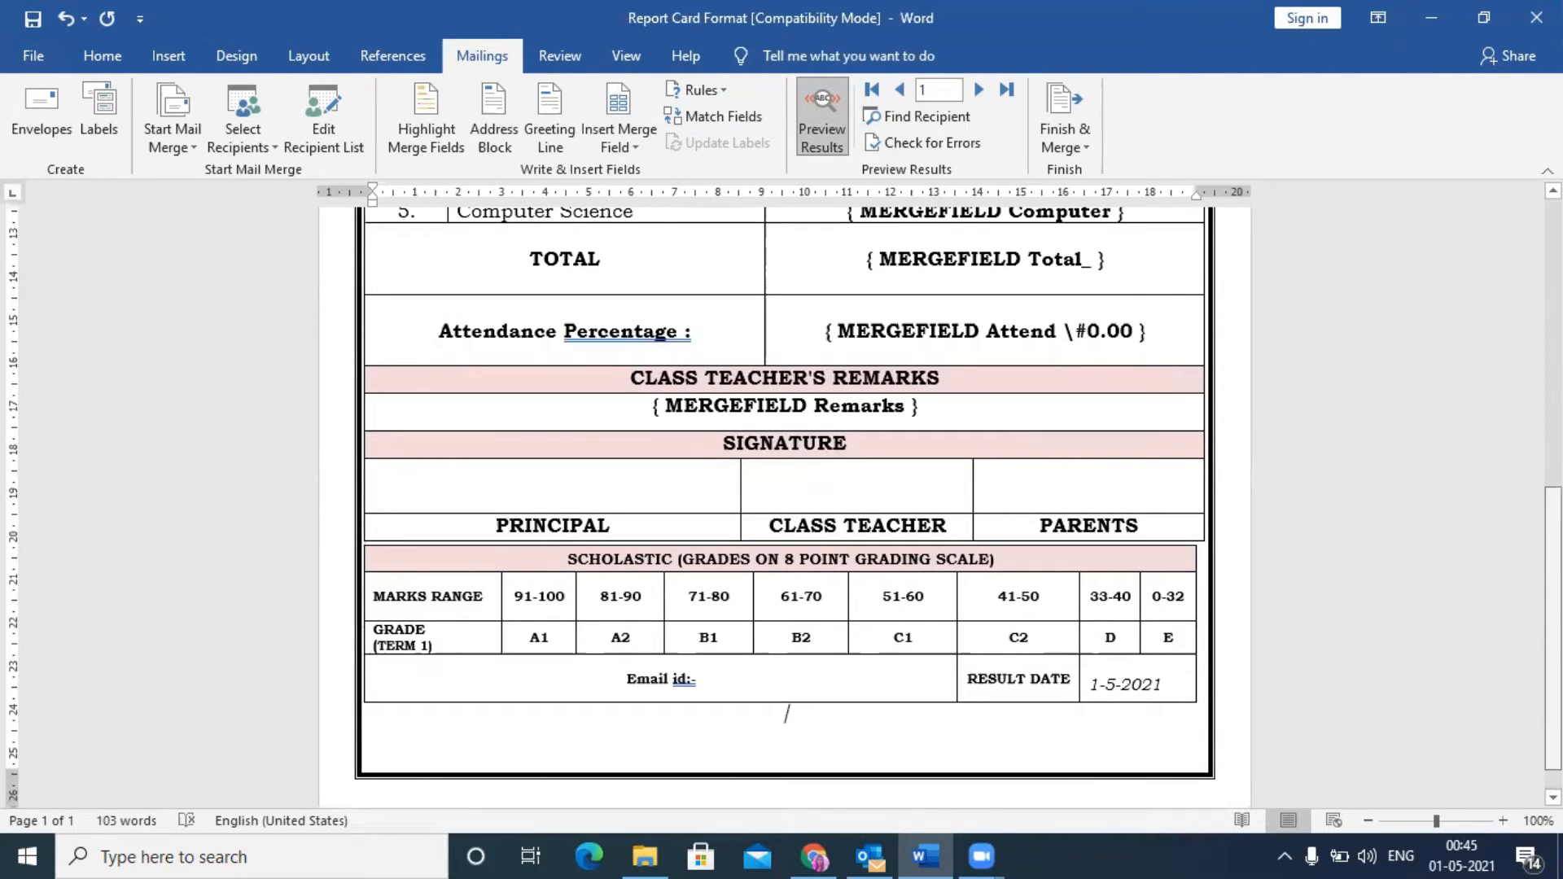
scroll(787, 714, "up", 5)
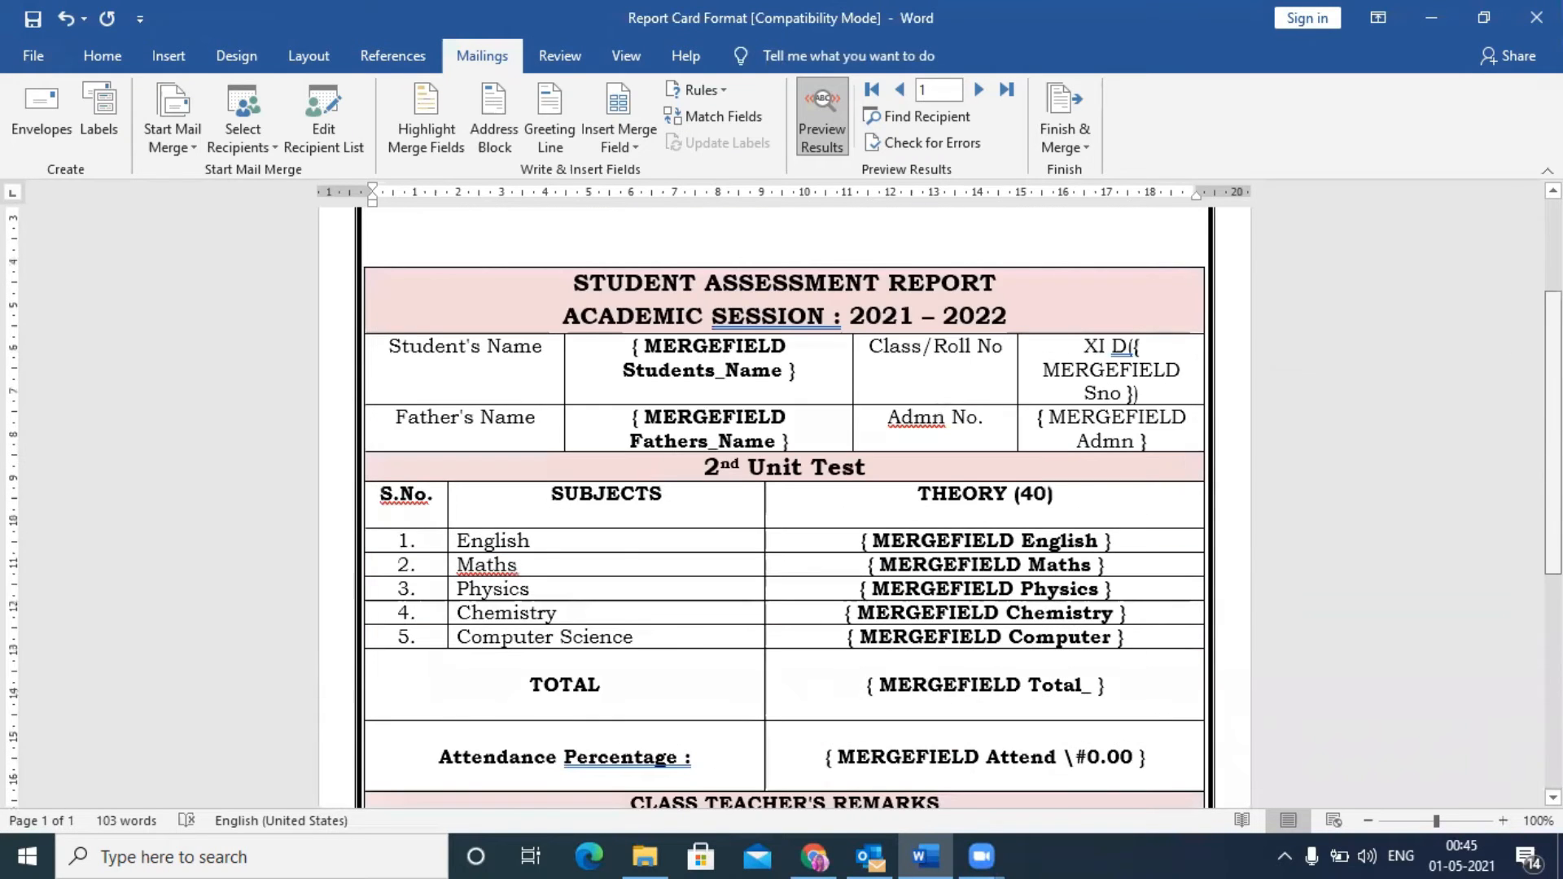
scroll(1516, 354, "up", 2)
scroll(1507, 318, "up", 1)
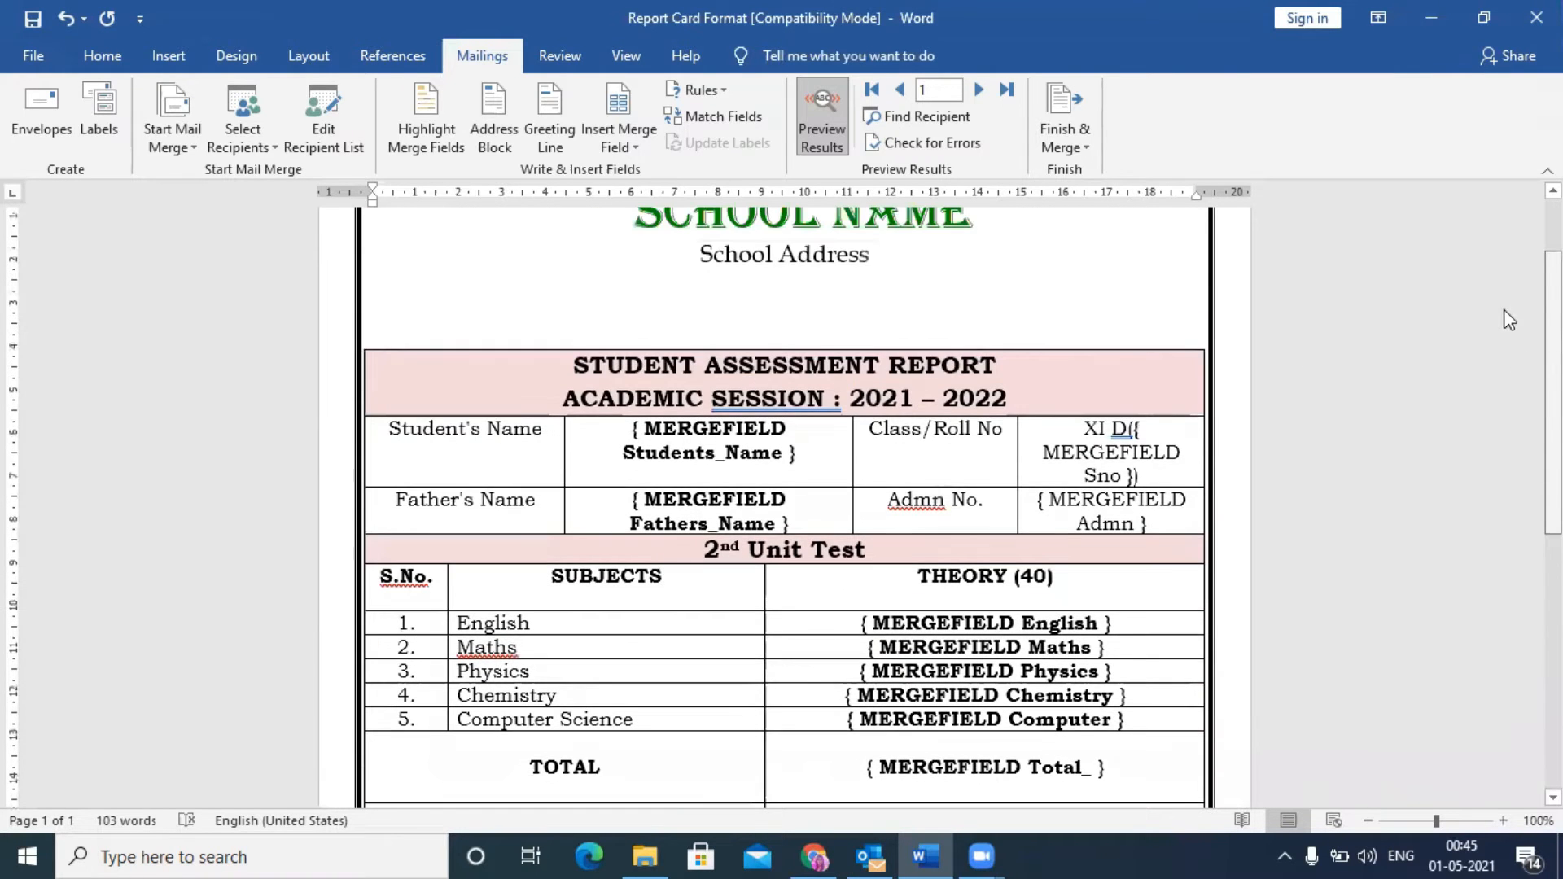
scroll(1512, 296, "up", 1)
scroll(1513, 336, "up", 1)
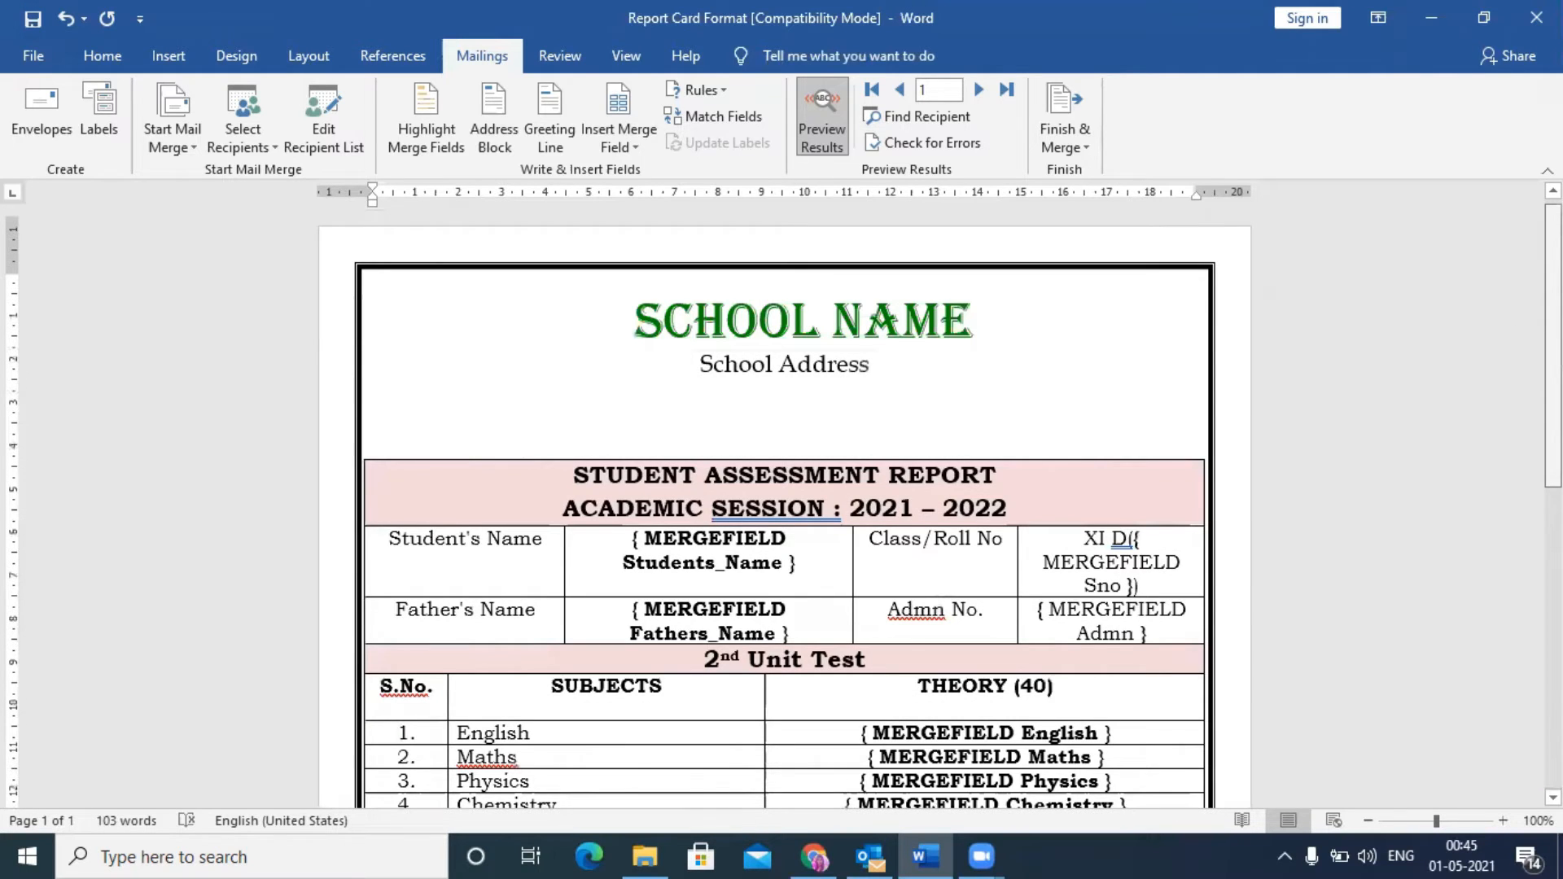
scroll(784, 505, "down", 2)
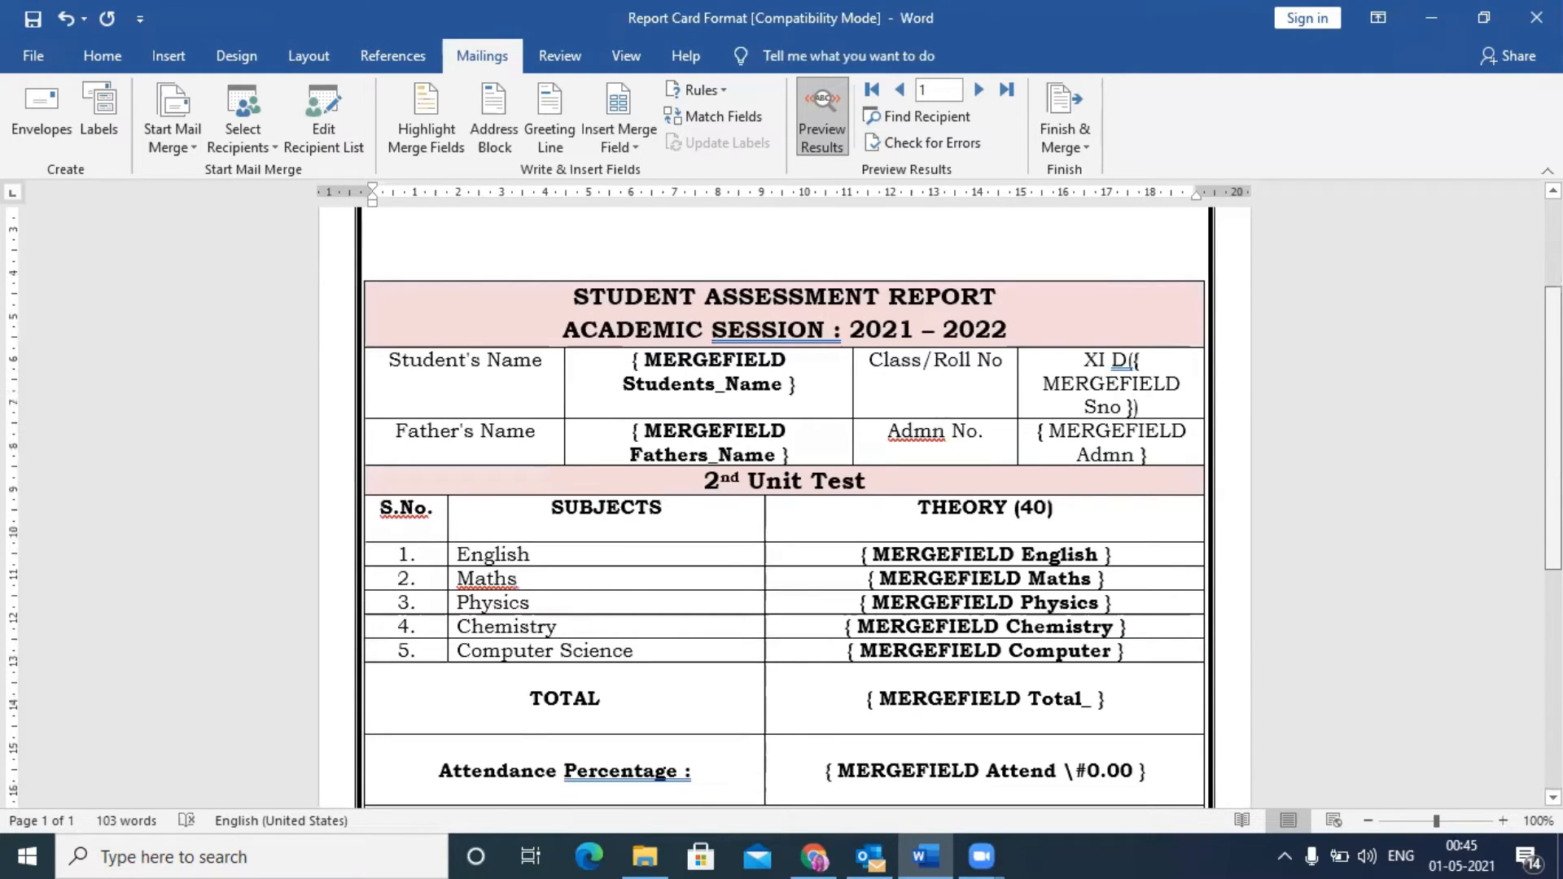
scroll(784, 505, "down", 1)
scroll(784, 504, "down", 3)
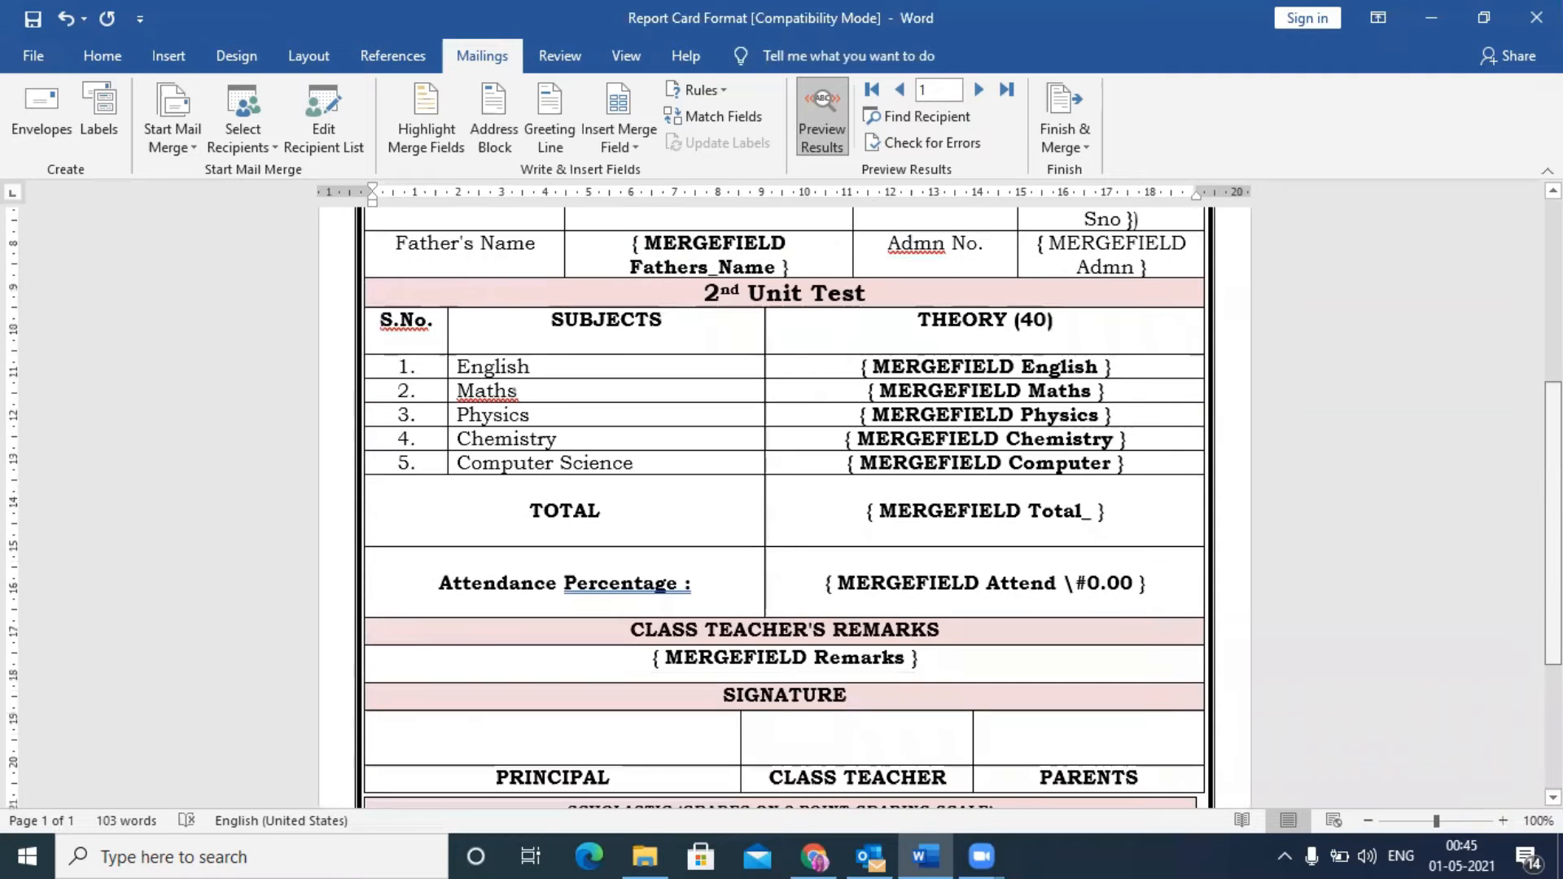
scroll(1505, 617, "down", 2)
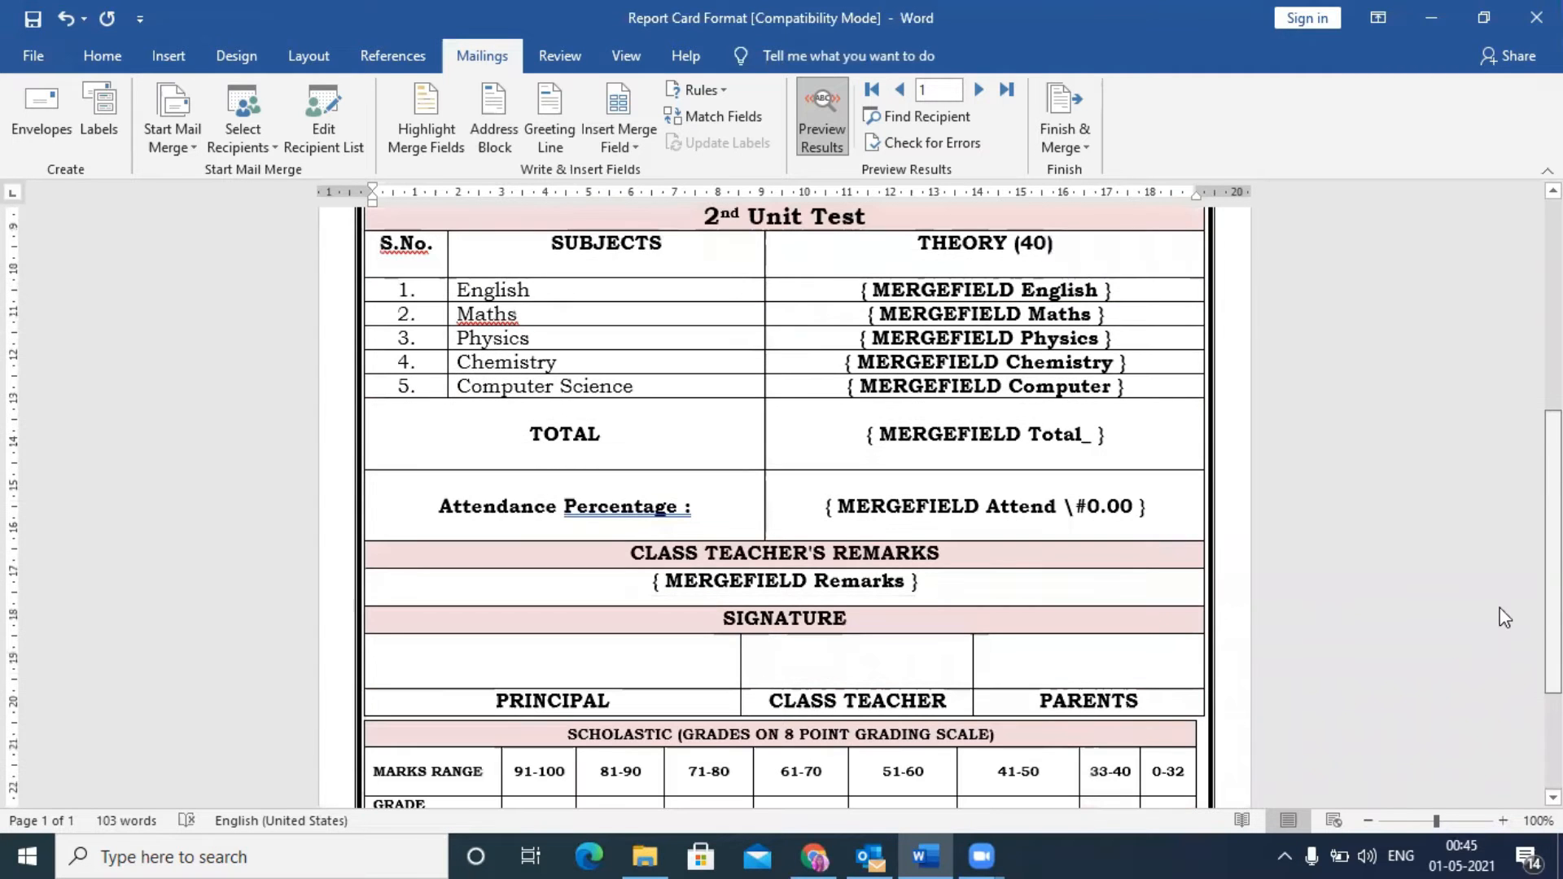
scroll(1497, 637, "down", 5)
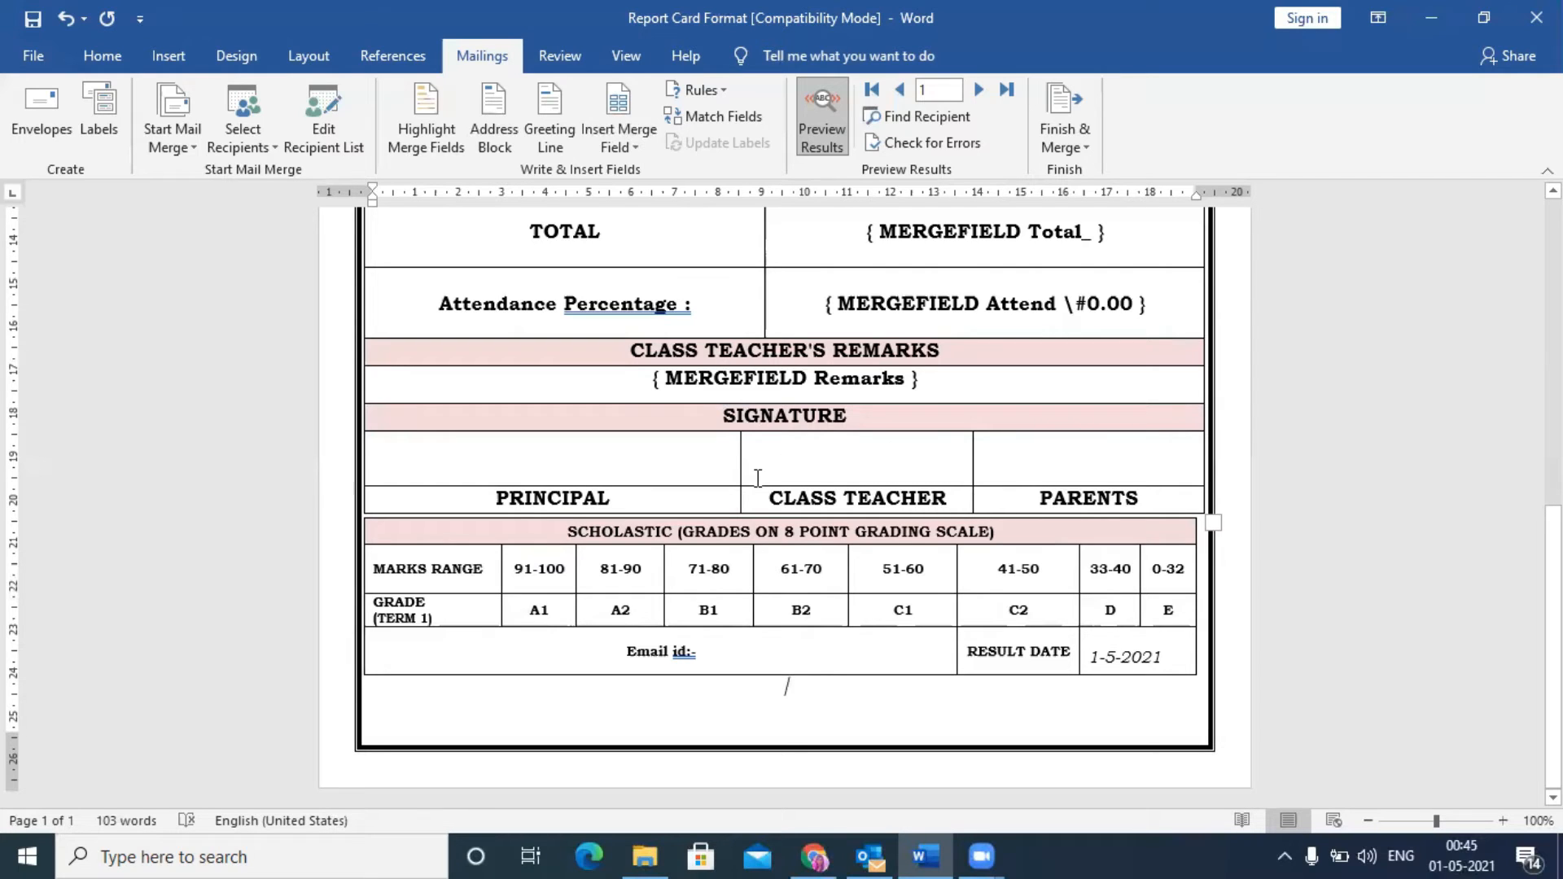
left_click(751, 650)
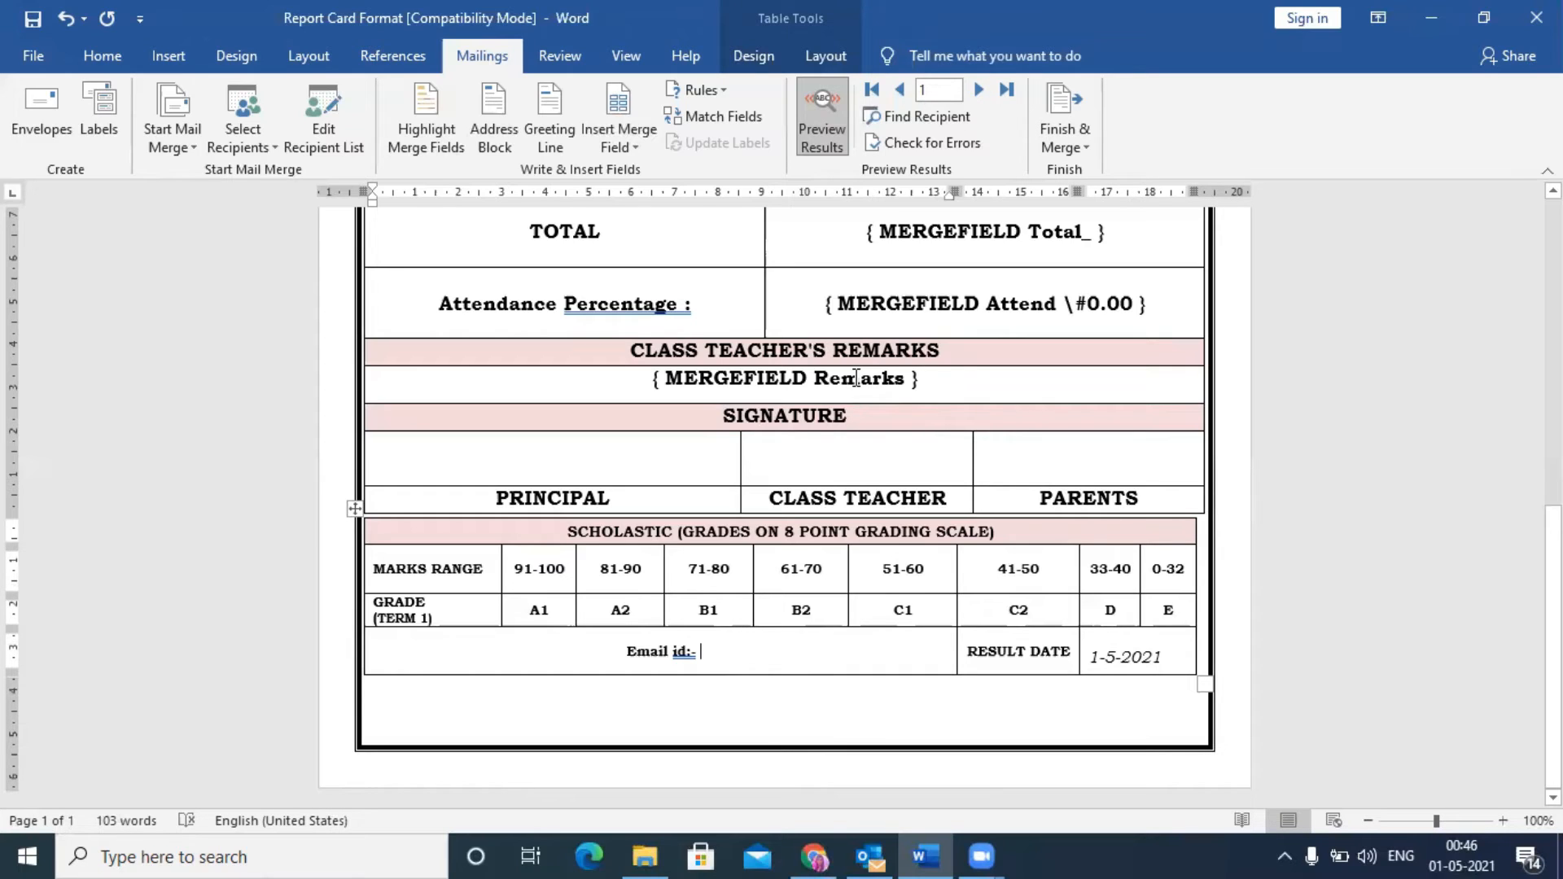
- Start sending the merged report cards as email messages, with Email_id as the recipient field
left_click(1077, 150)
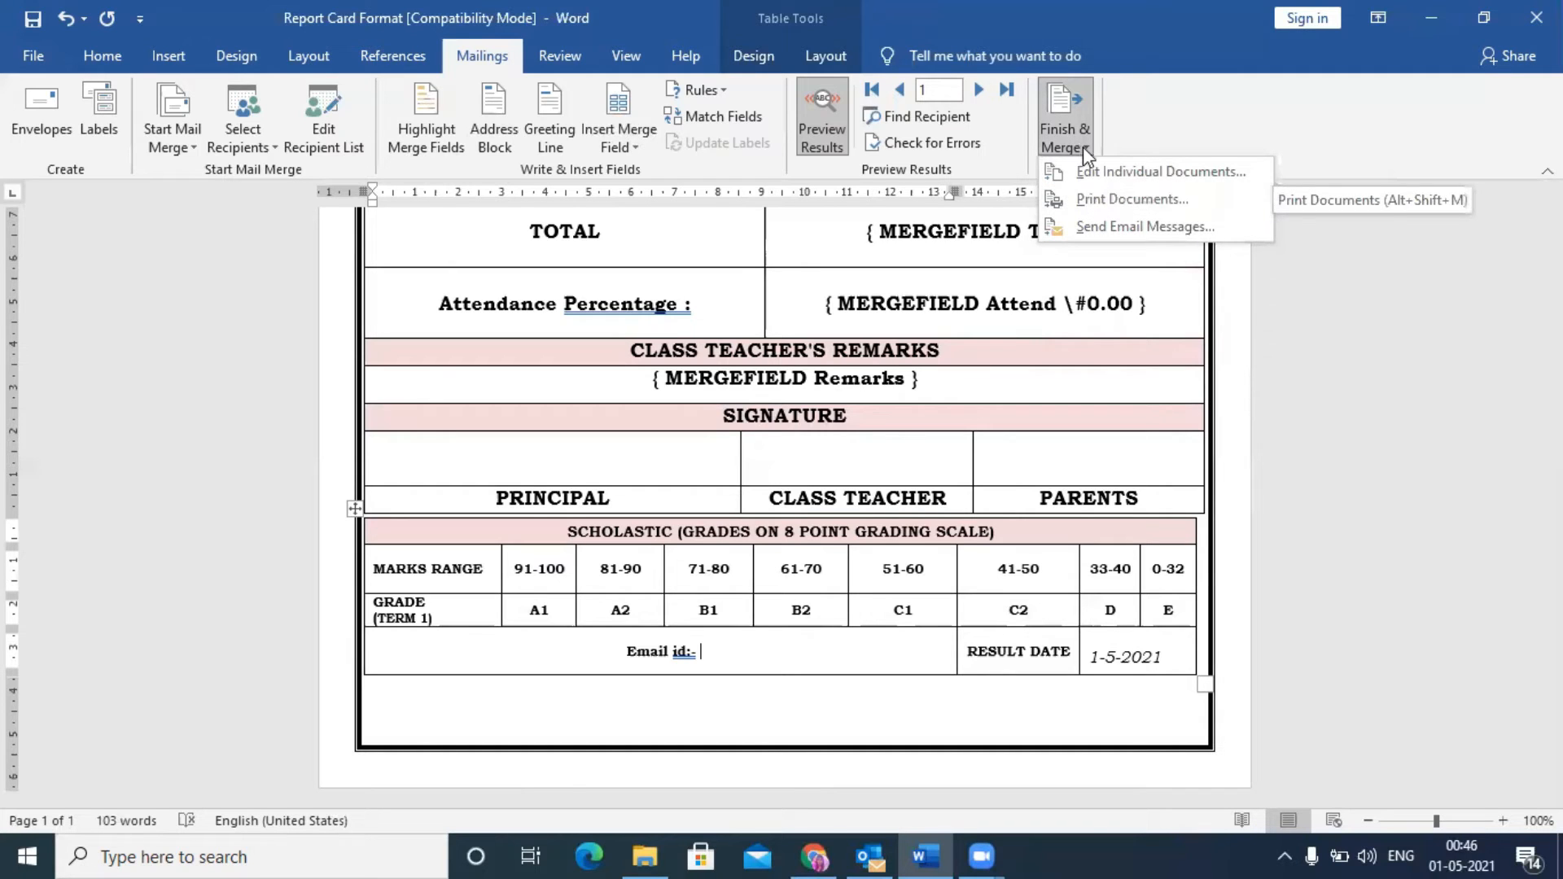
left_click(1100, 231)
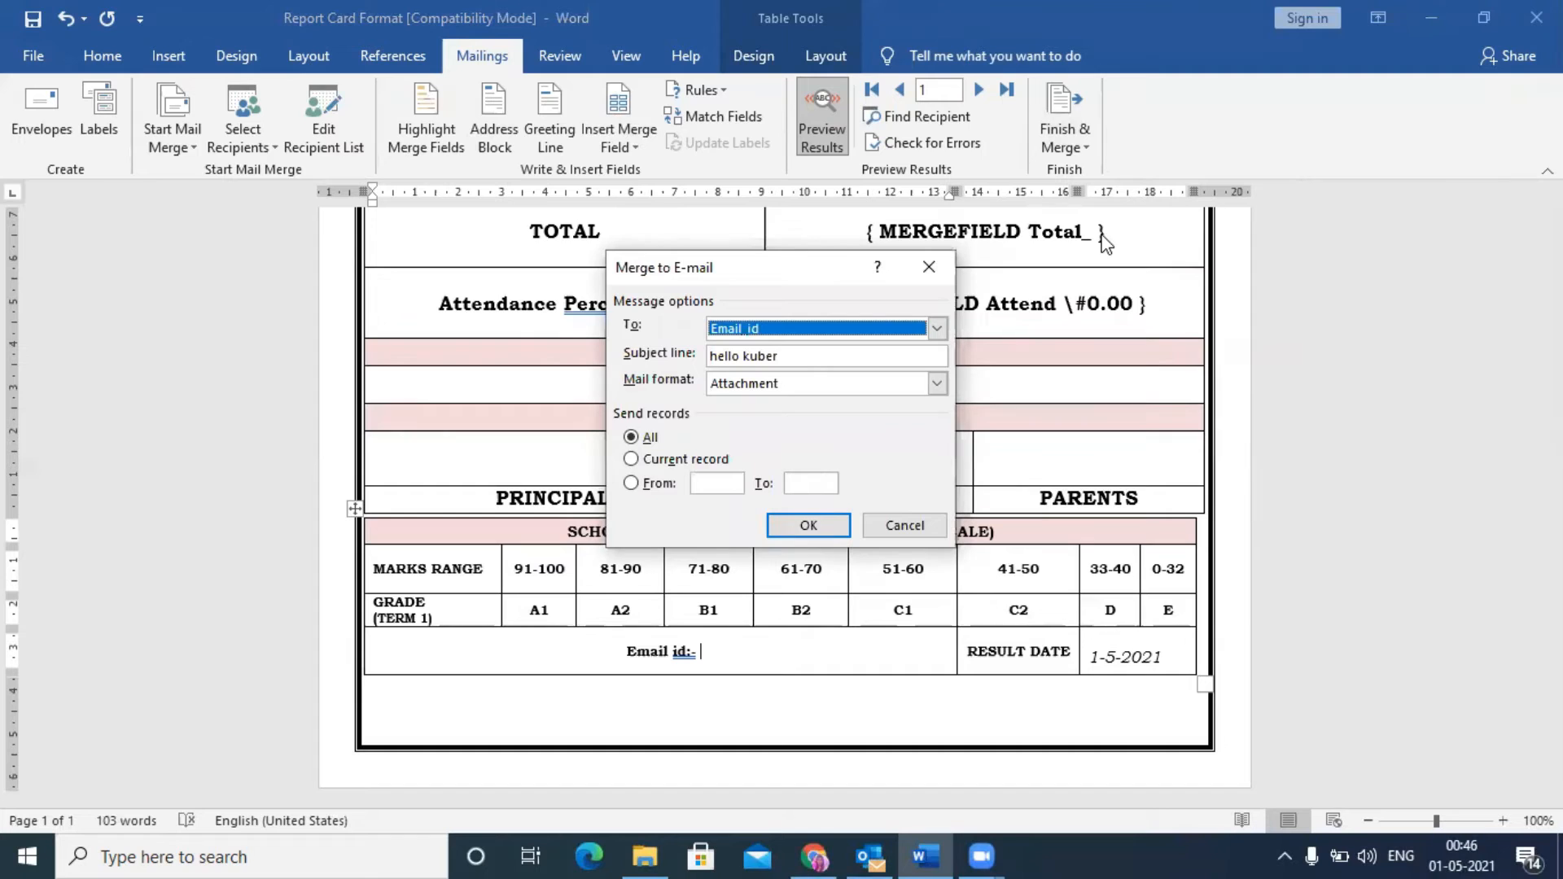
left_click(936, 330)
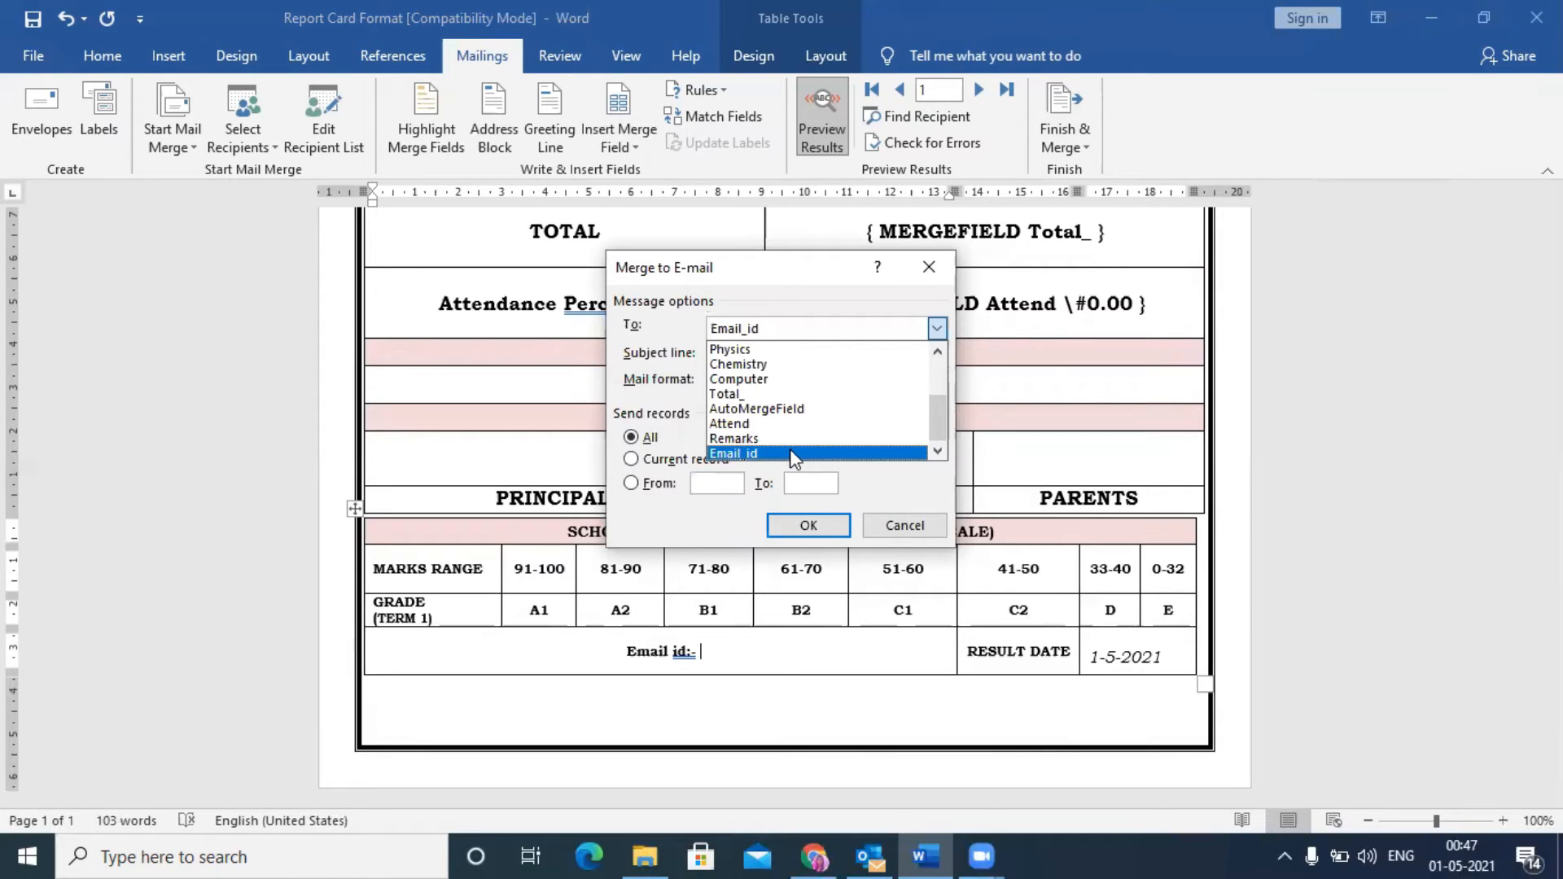
left_click(665, 474)
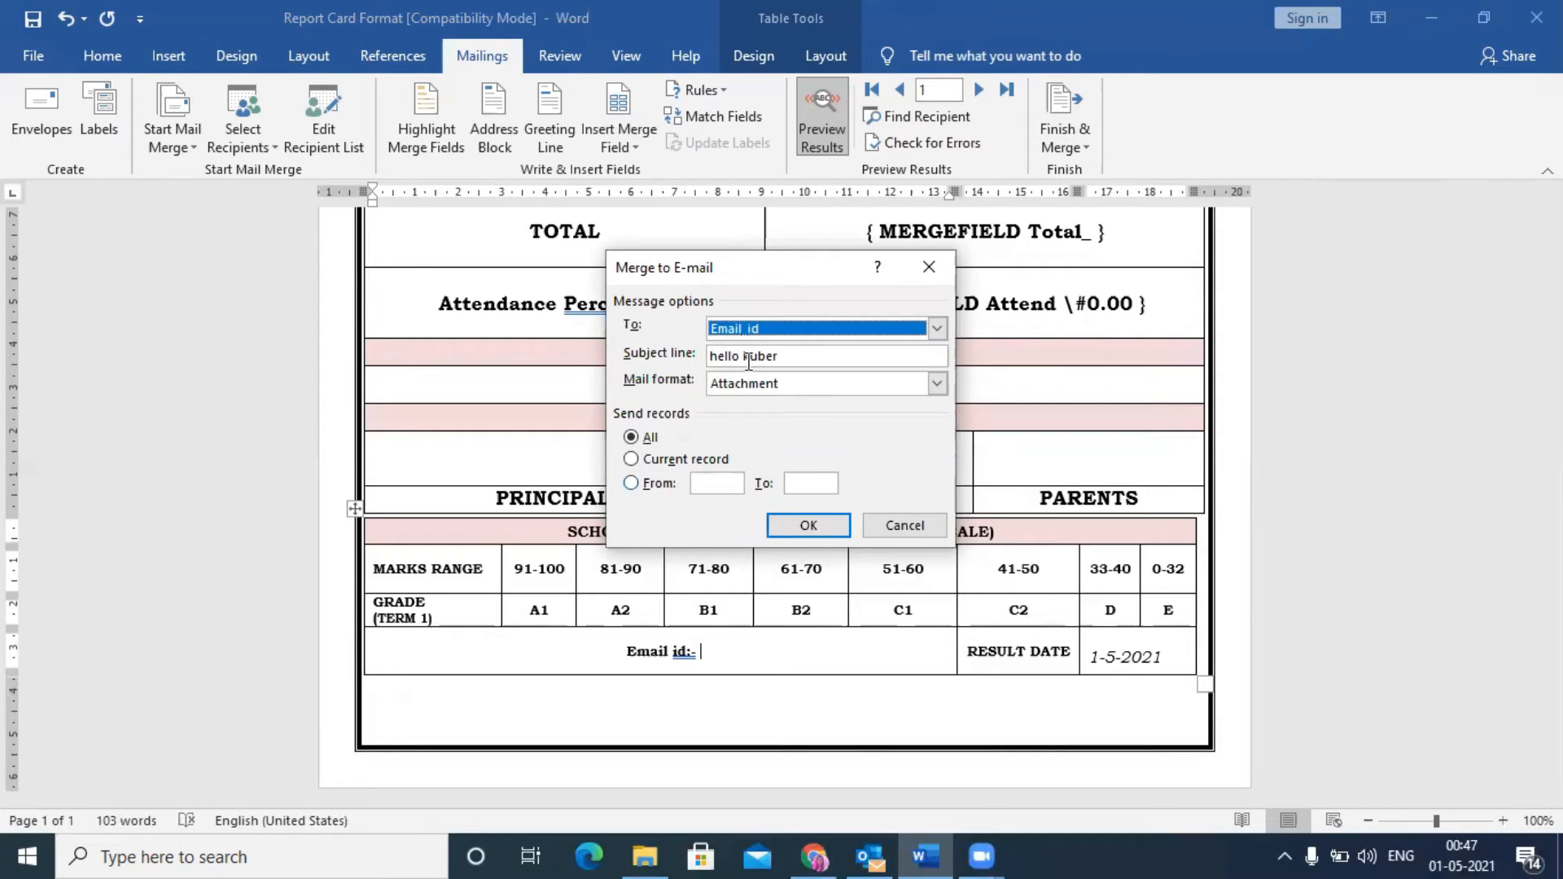
- Replace the email subject line with Report Card Sample
left_click(798, 354)
key("BackSpace")
key("BackSpace")
key("BackSpace")
key("BackSpace")
key("BackSpace")
key("BackSpace")
key("BackSpace")
key("BackSpace")
key("BackSpace")
key("BackSpace")
key("BackSpace")
type("rE")
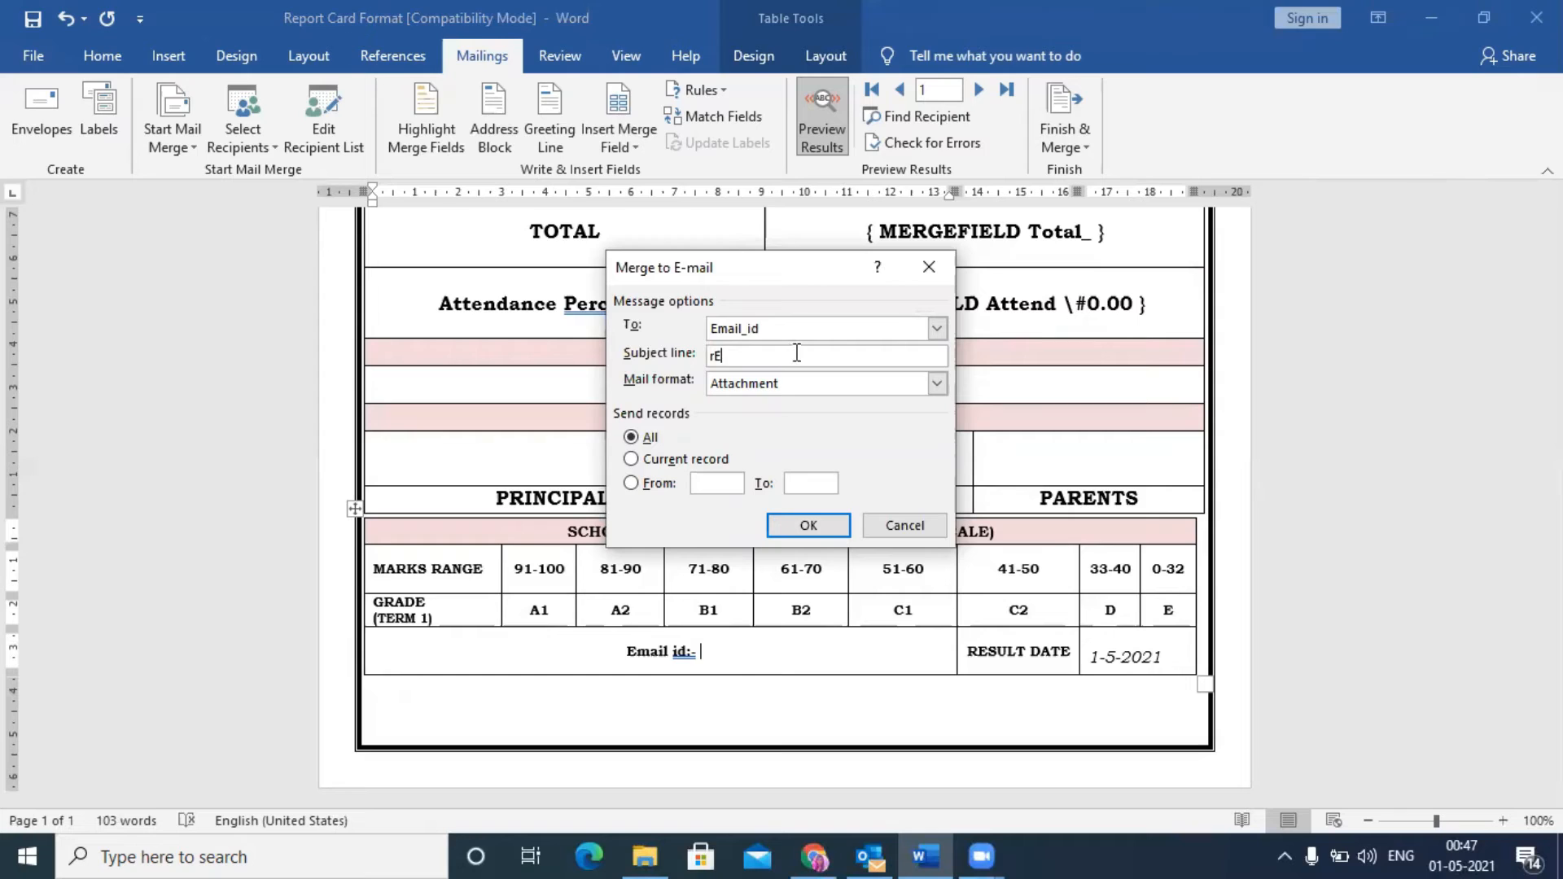
key("BackSpace")
key("BackSpace")
type("Report Car")
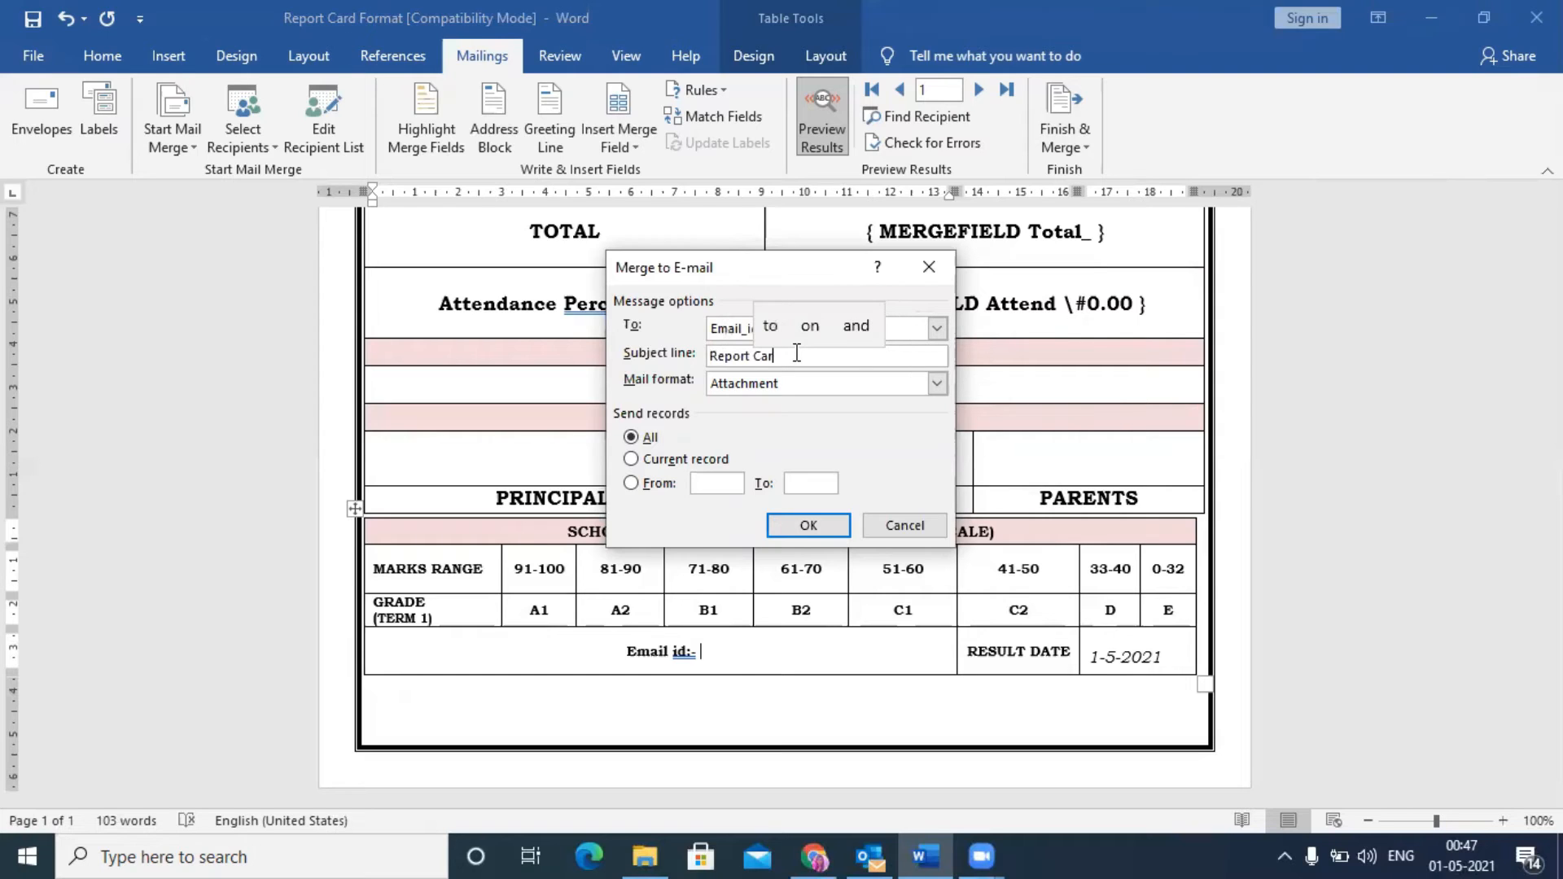
type("d ")
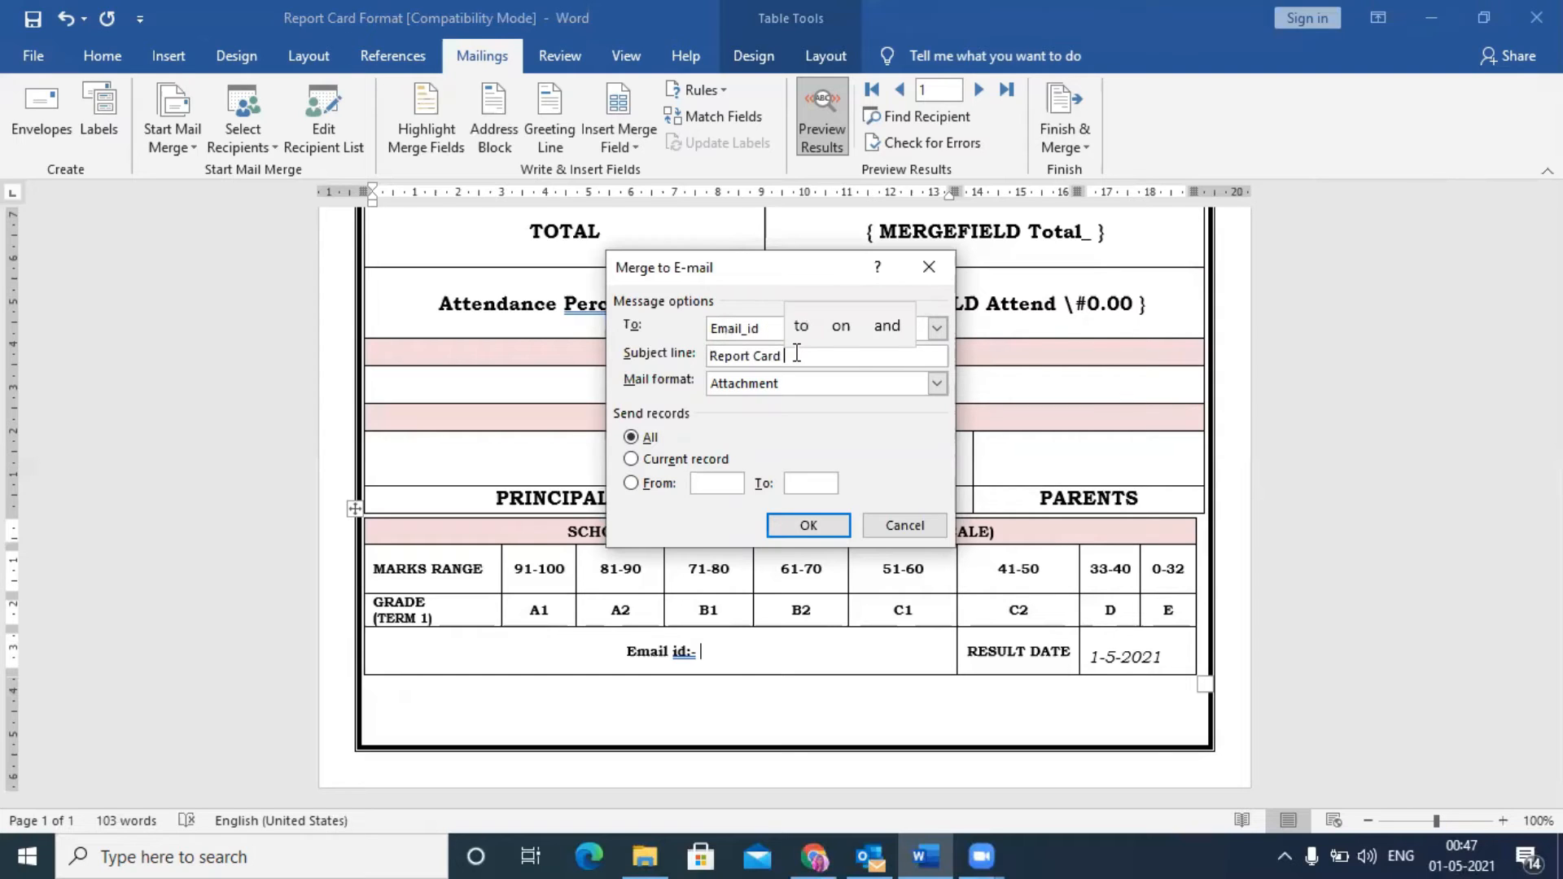
type("Sa")
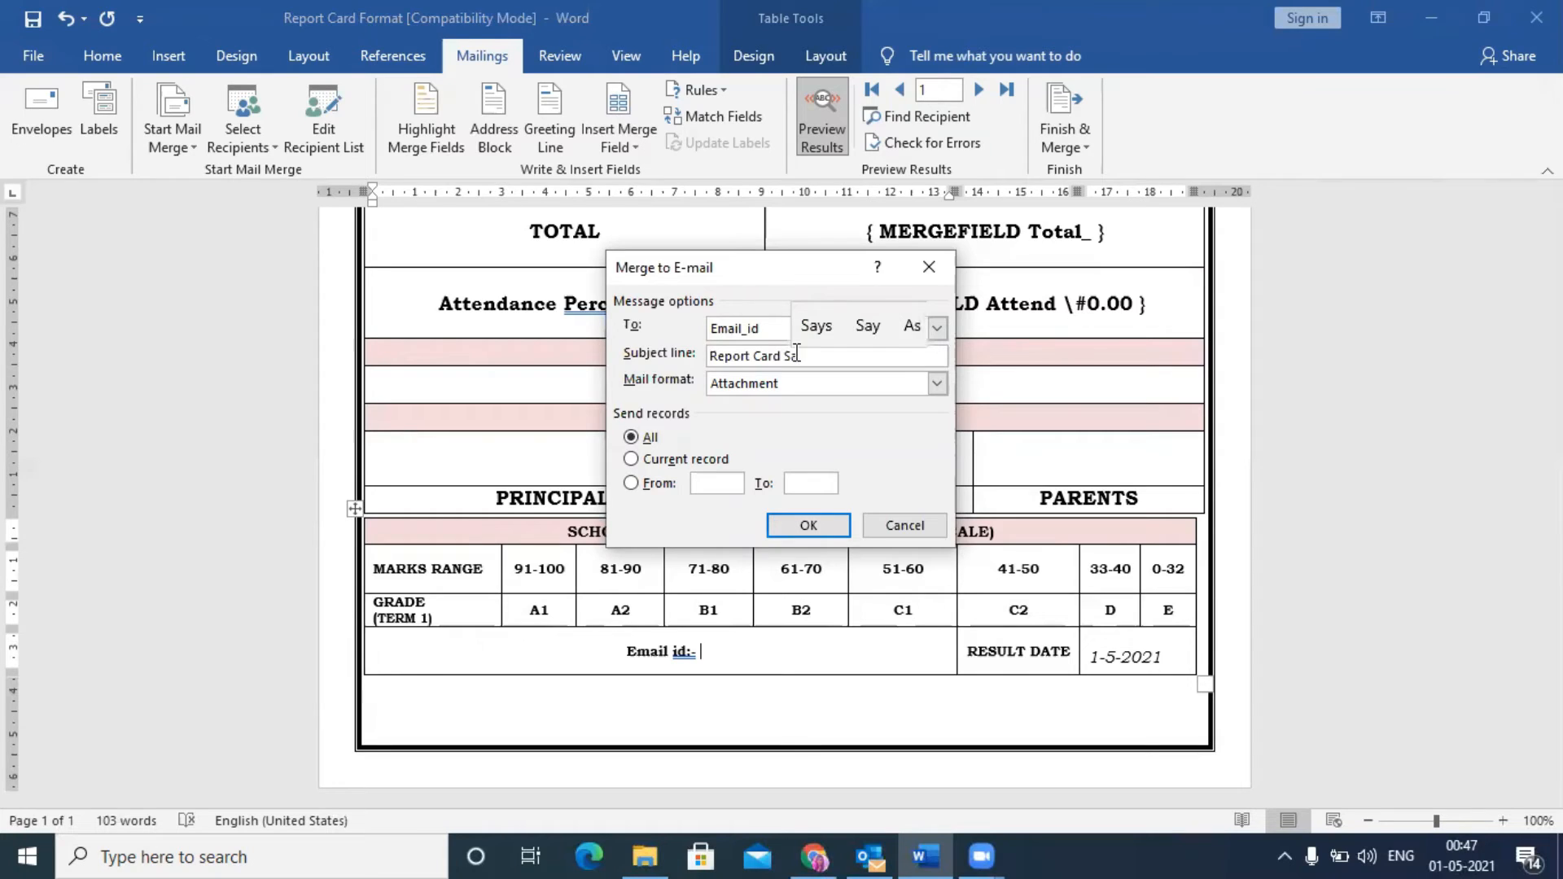
type("mple")
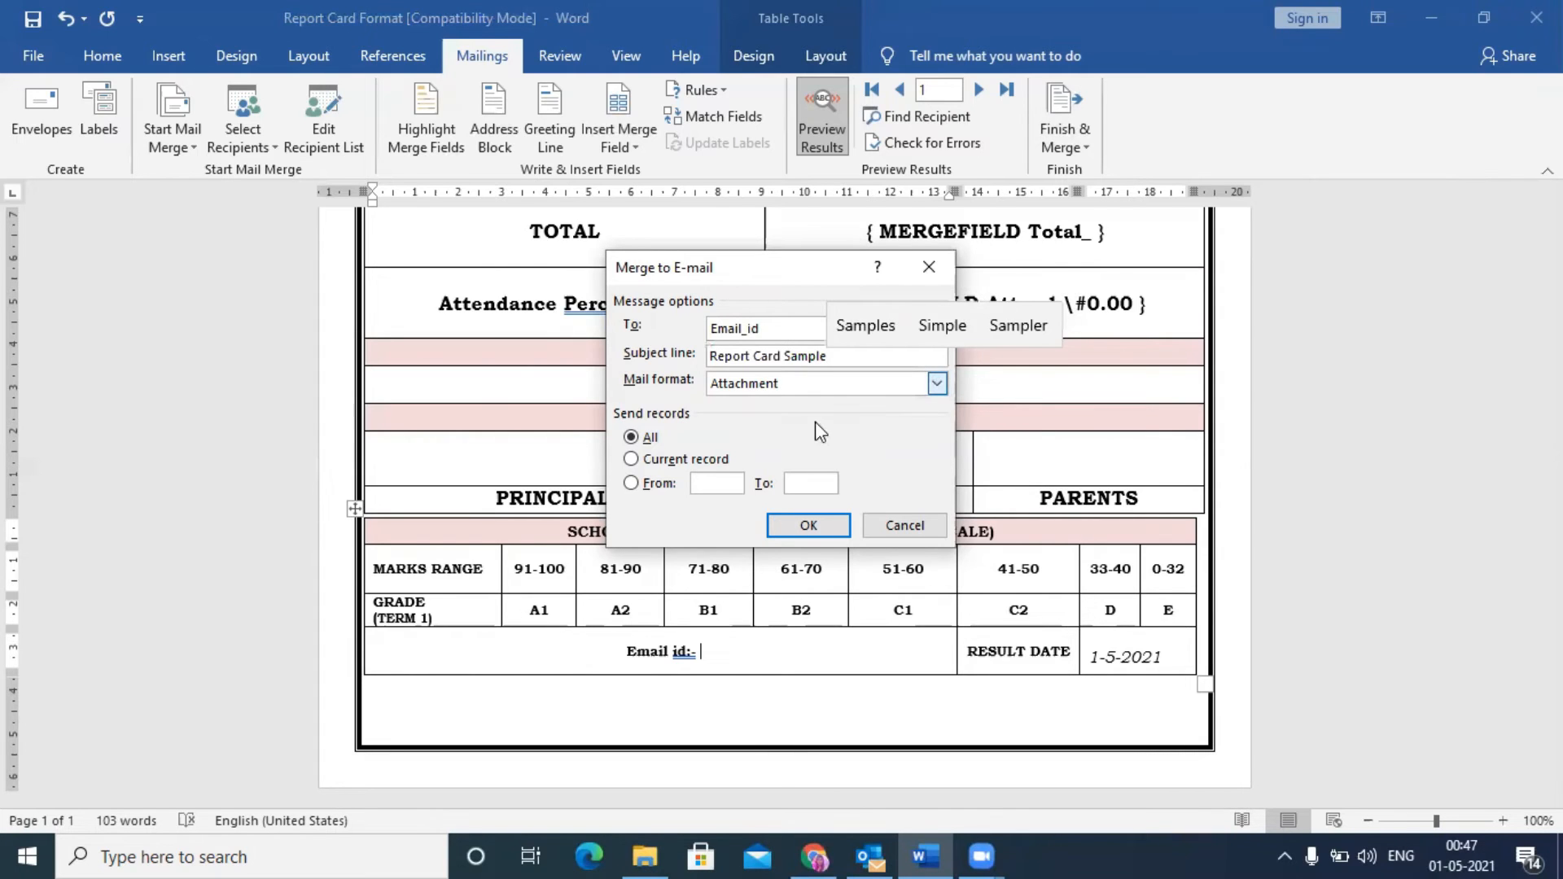
- Keep Attachment as the mail format, limit the sent records to 1 through 3, and run the email merge
left_click(806, 400)
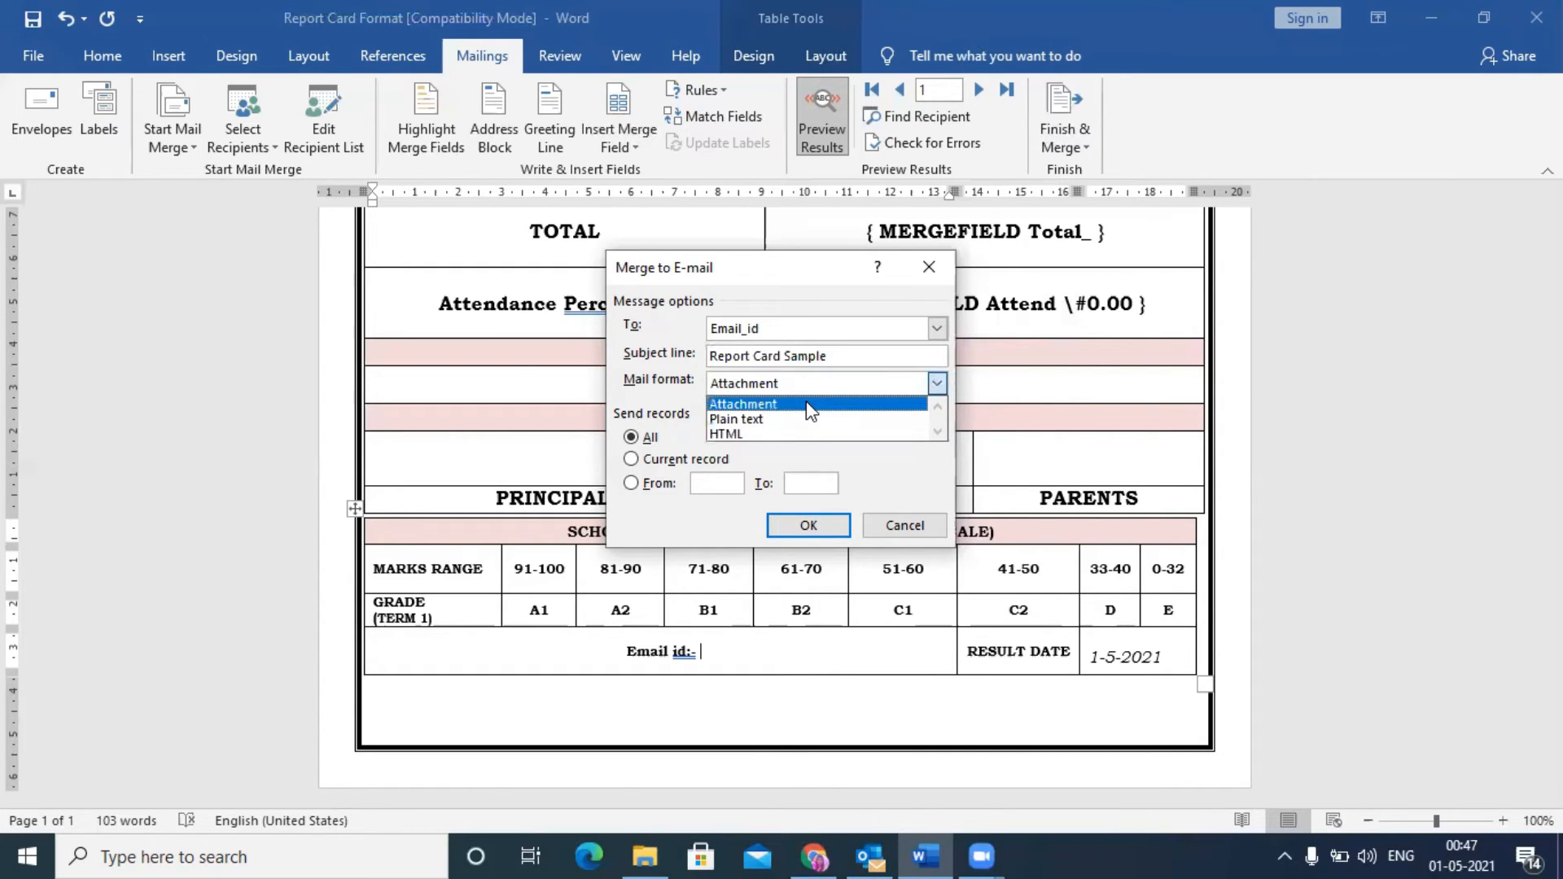
left_click(808, 404)
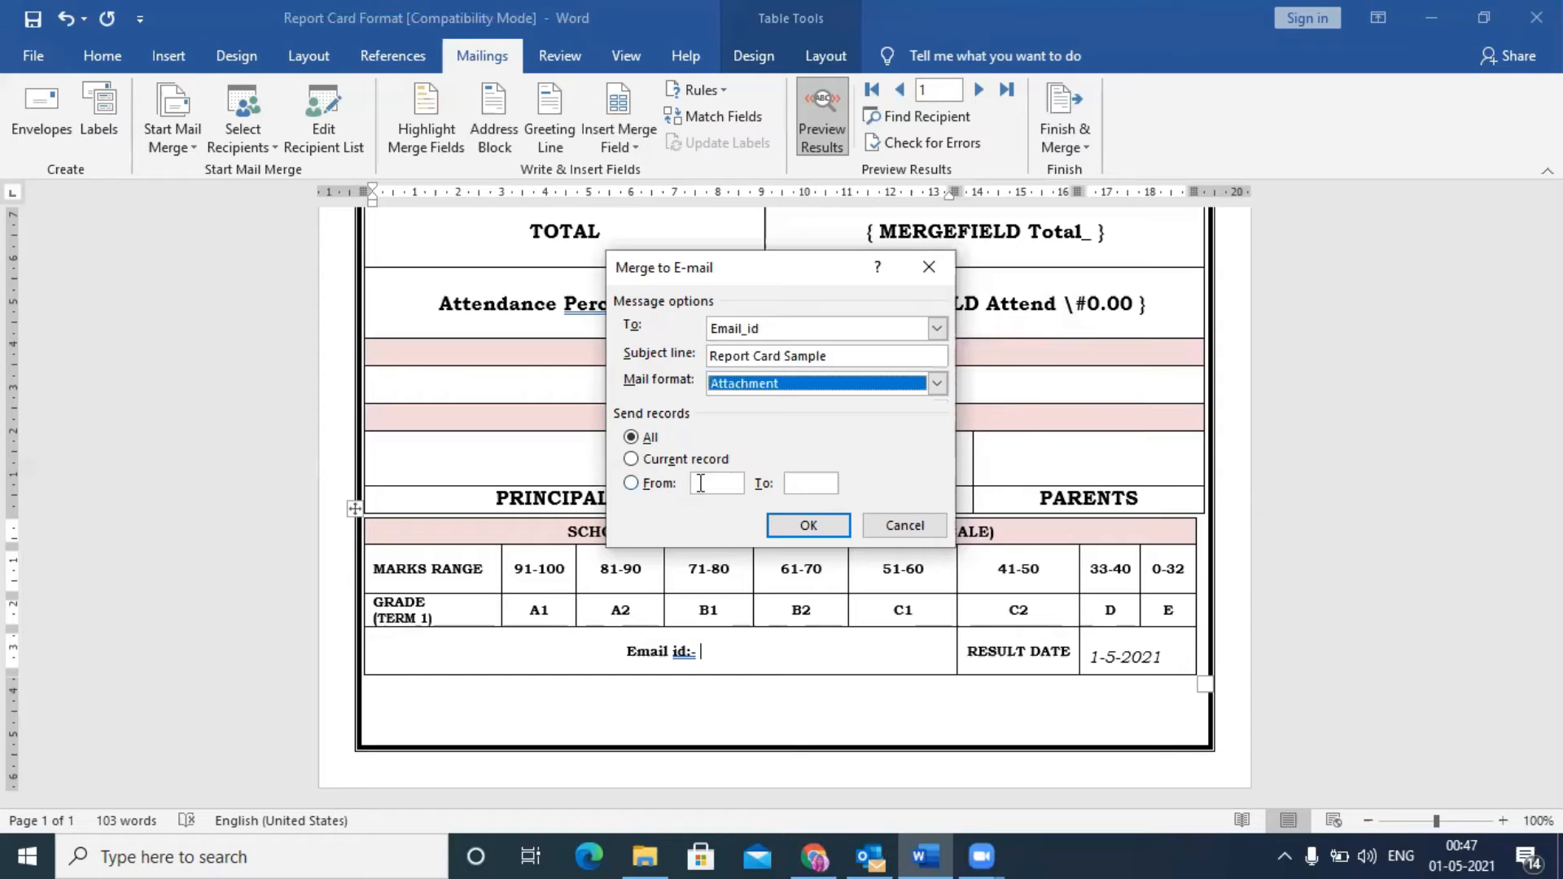
left_click(766, 487)
type("1")
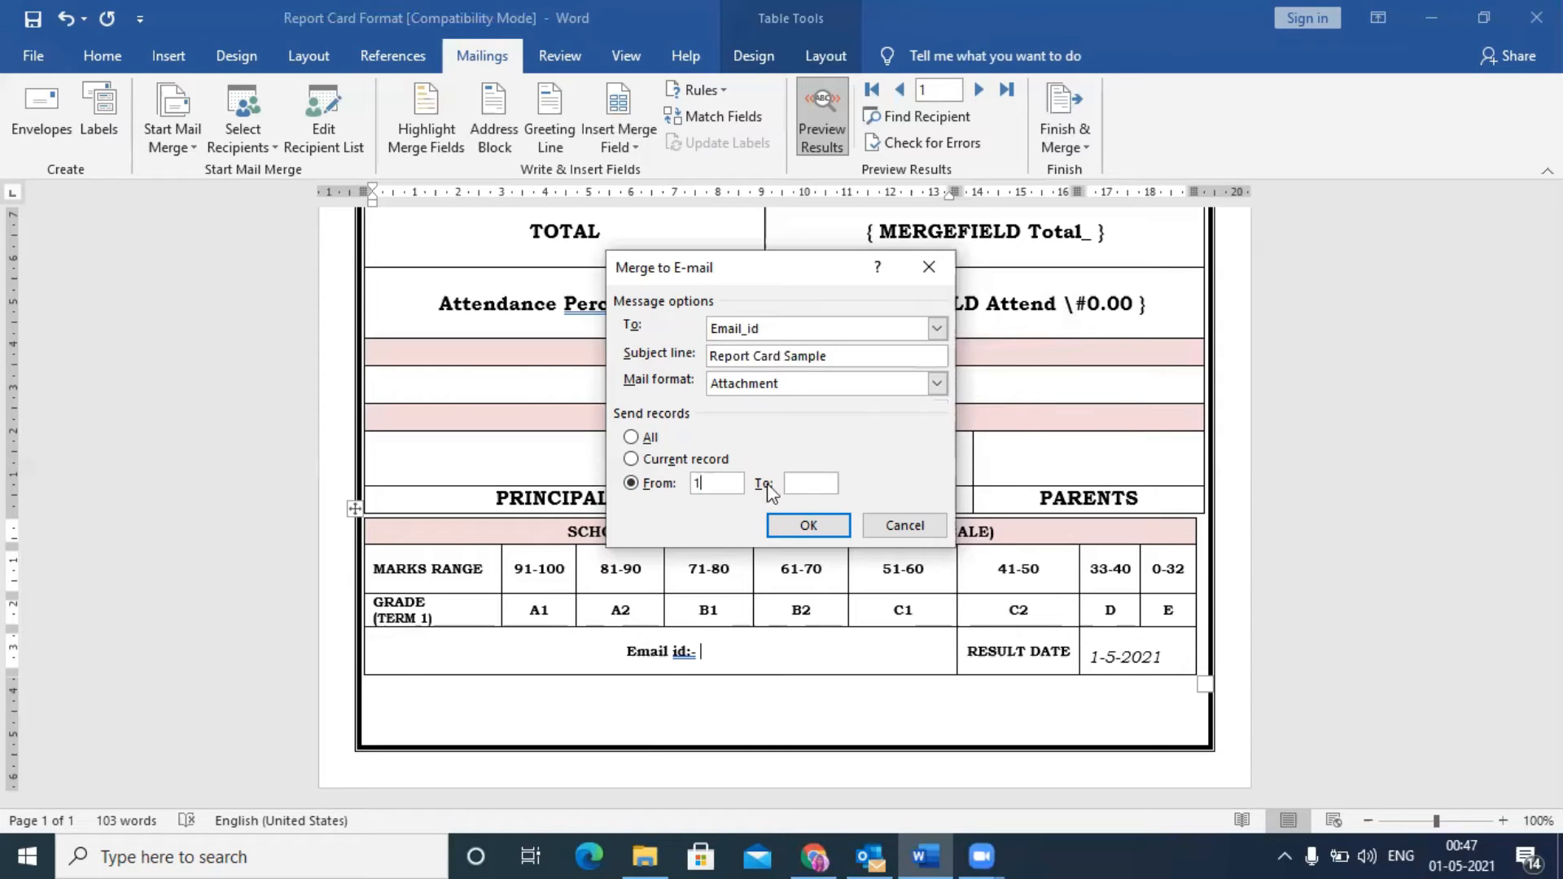
left_click(809, 483)
left_click(827, 530)
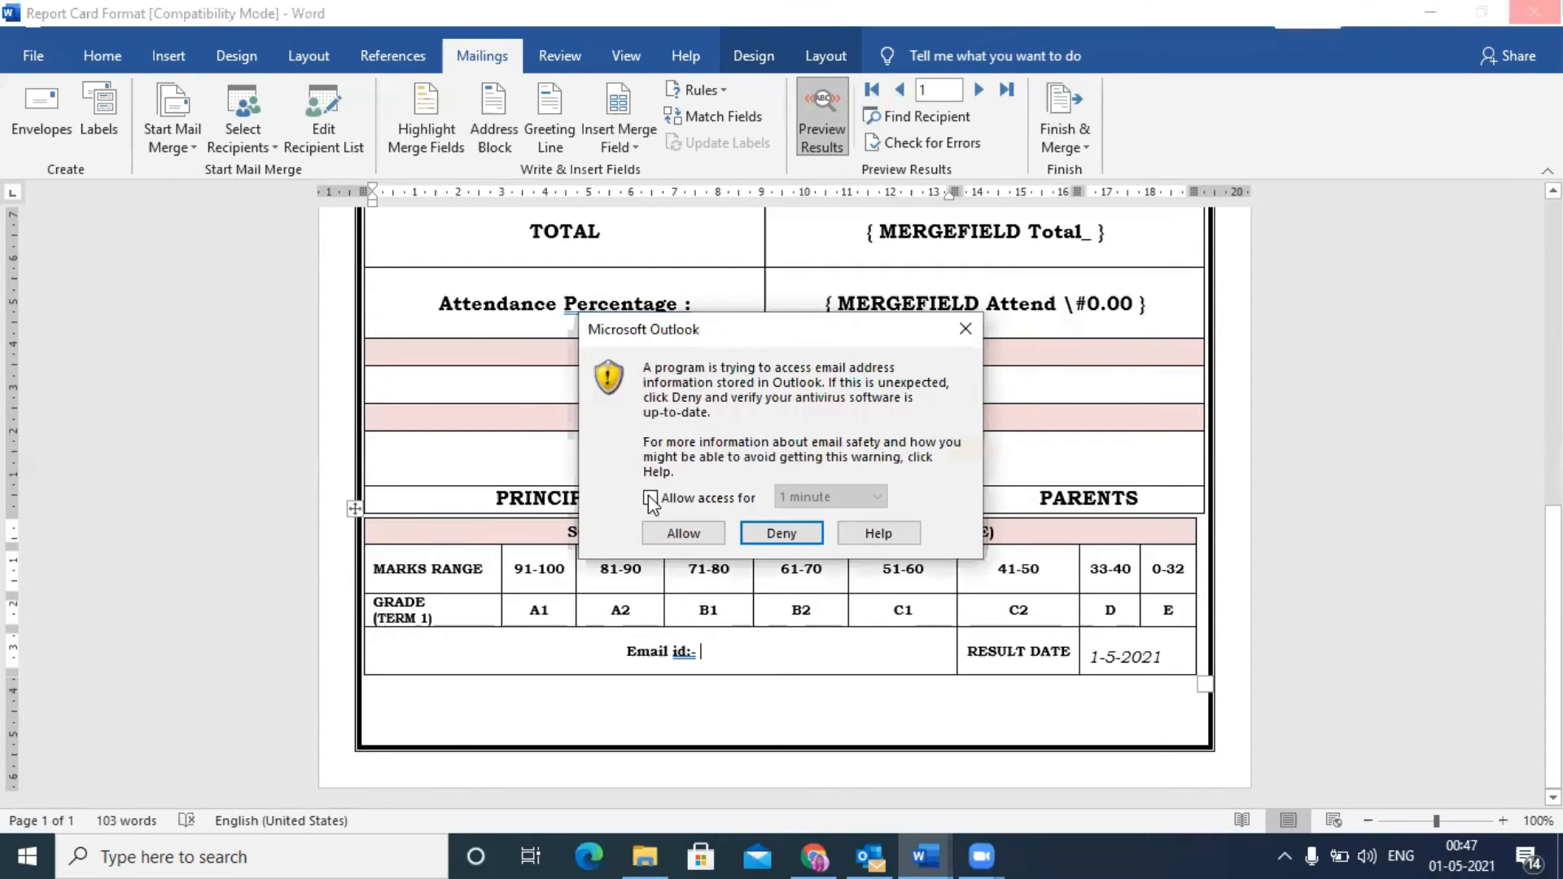
- Grant the merge access to Outlook address information for 1 minute and allow each email message to be sent
left_click(650, 497)
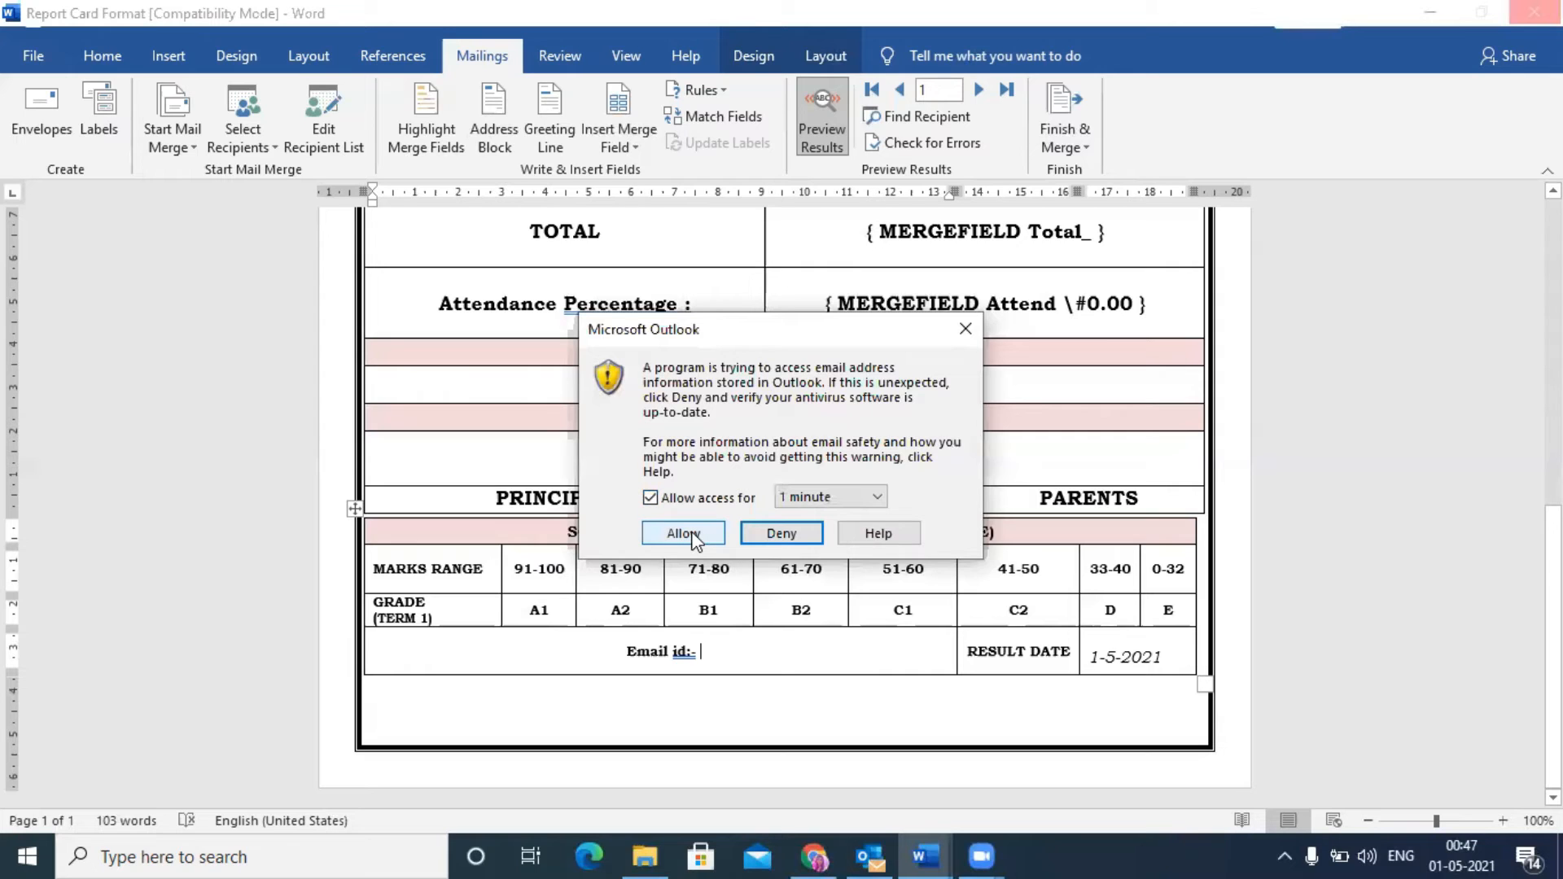
left_click(693, 540)
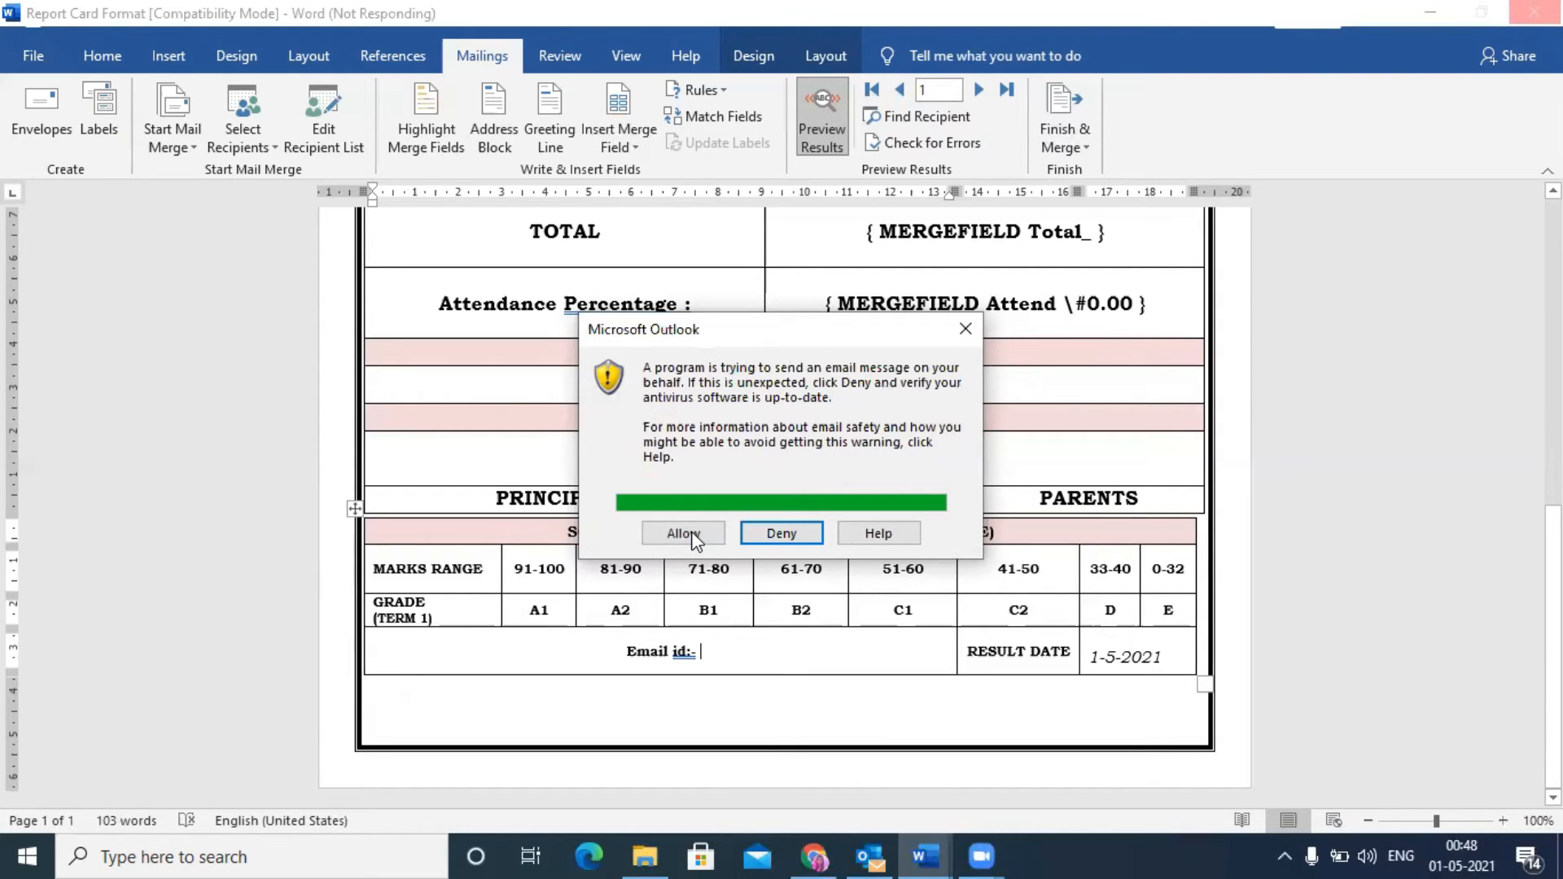
left_click(694, 540)
left_click(705, 529)
left_click(706, 529)
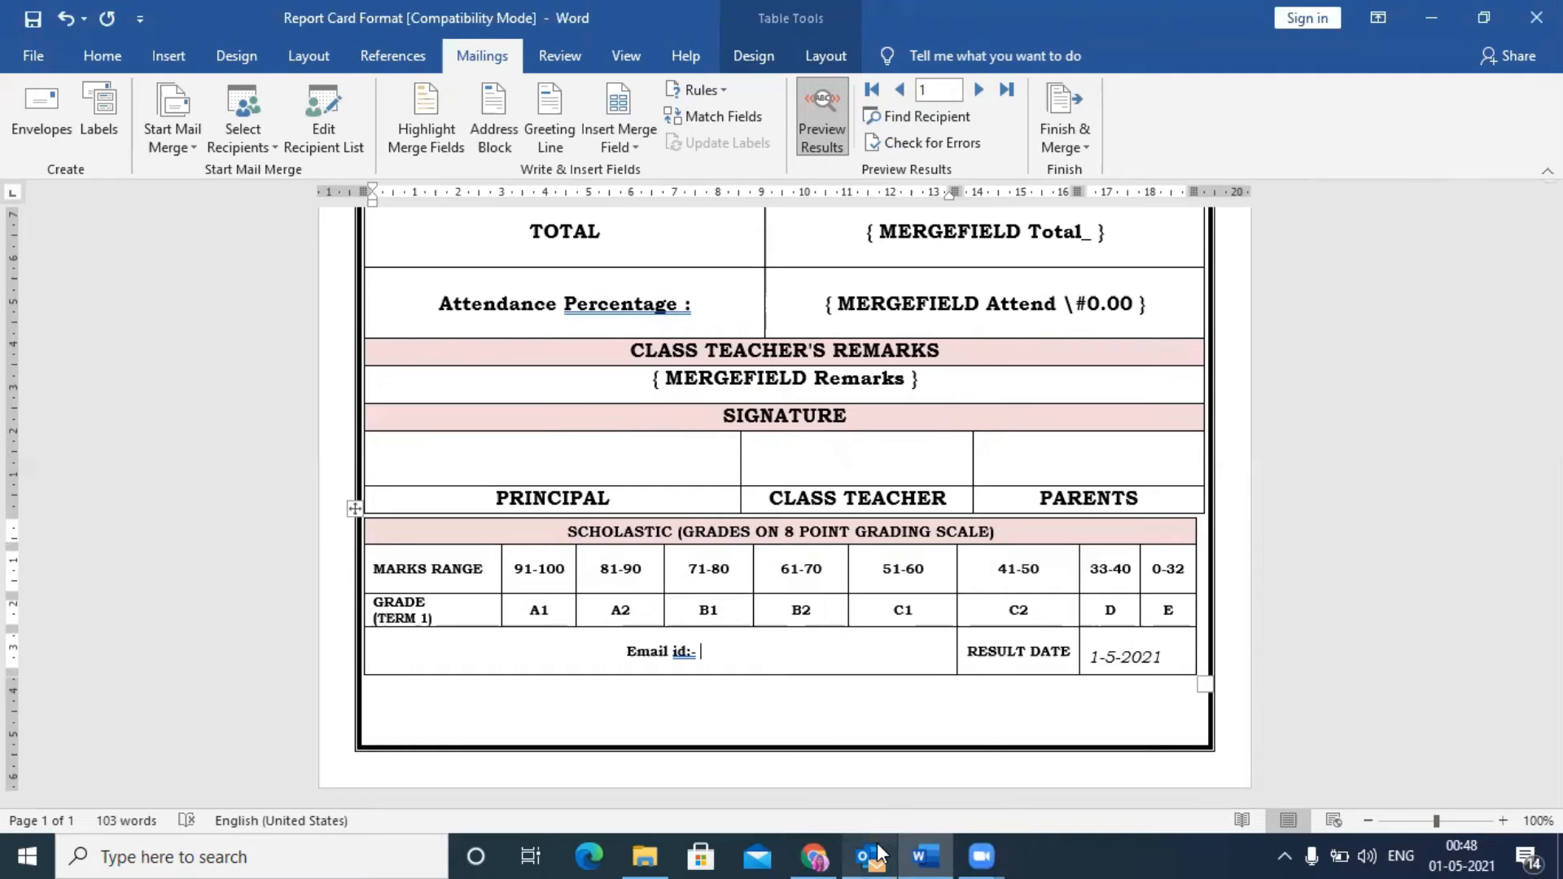
- Switch to Outlook and check the Outbox for the Report Card Sample messages
mouse_move(880, 853)
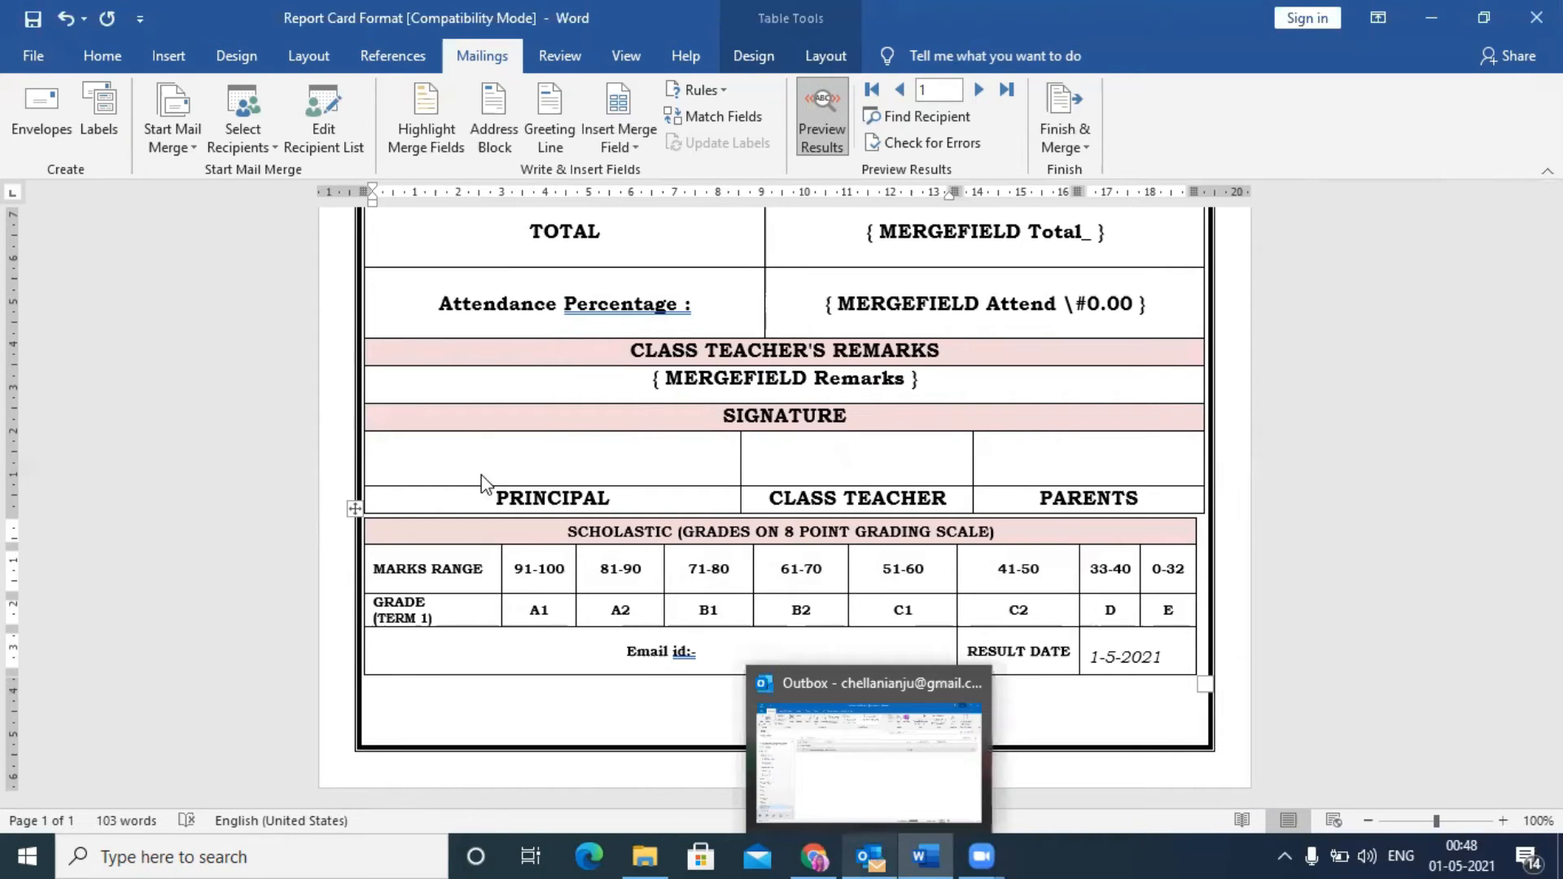
left_click(870, 856)
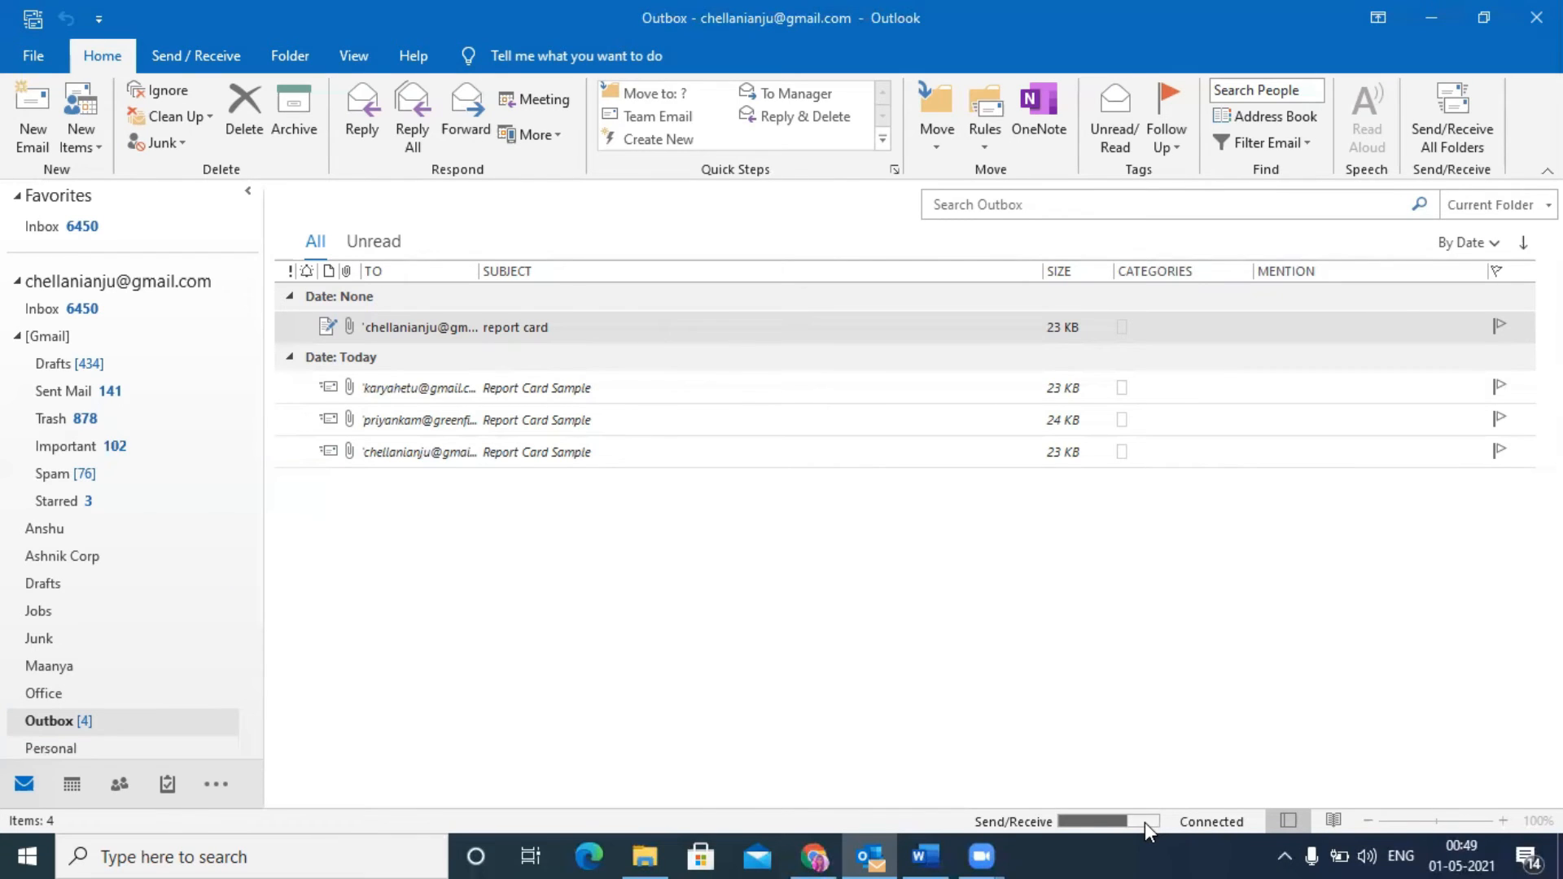
left_click(49, 721)
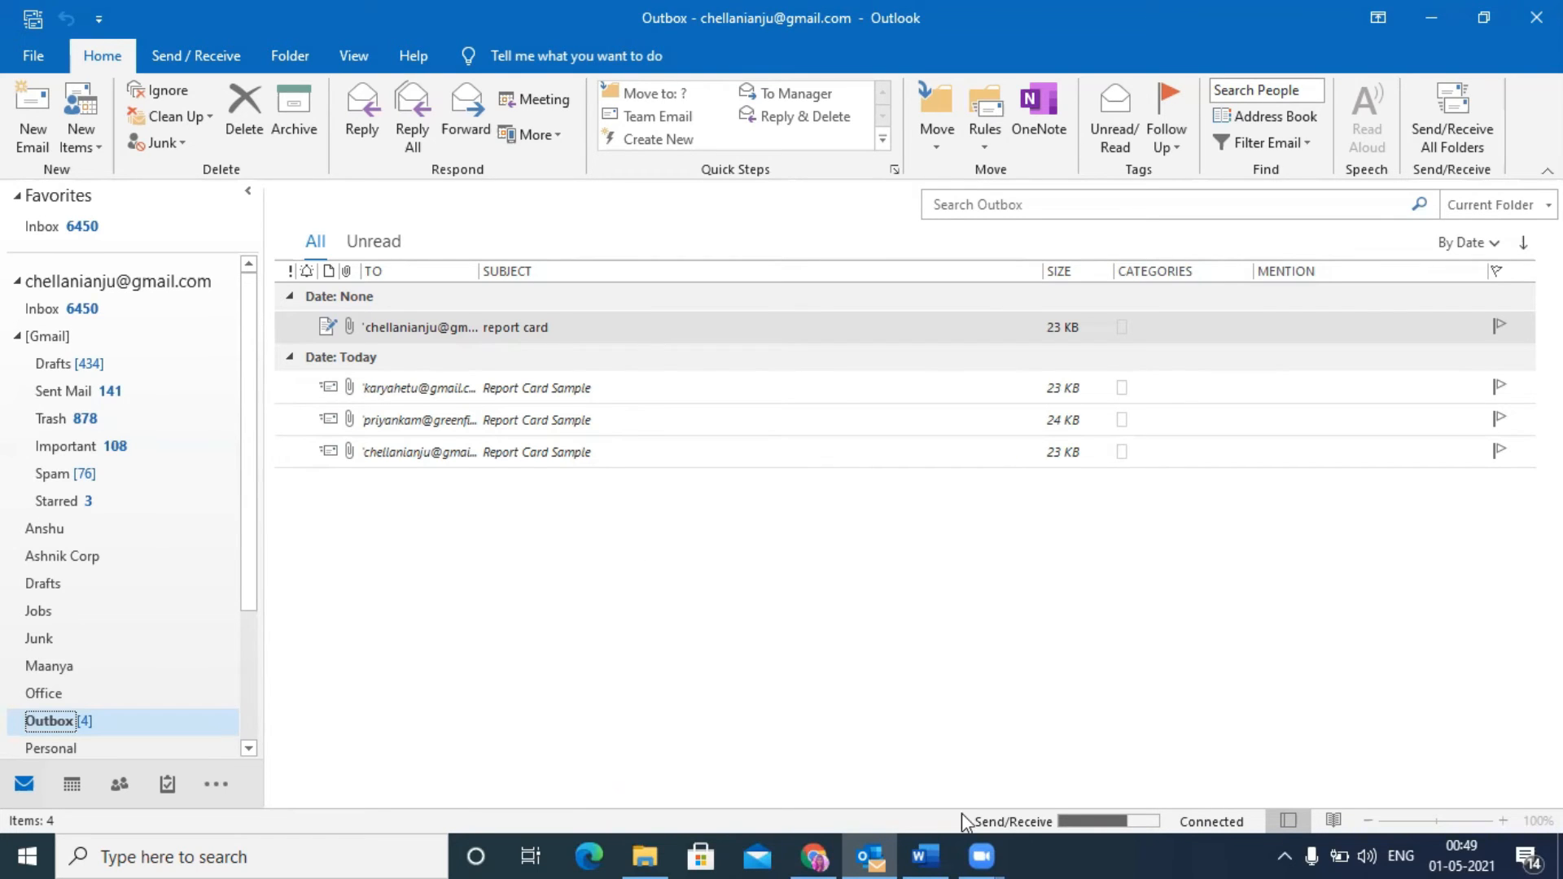
- Return to the Report Card Format document in Word, merge records 1 to 10 into individual editable documents, and look through the result
left_click(927, 855)
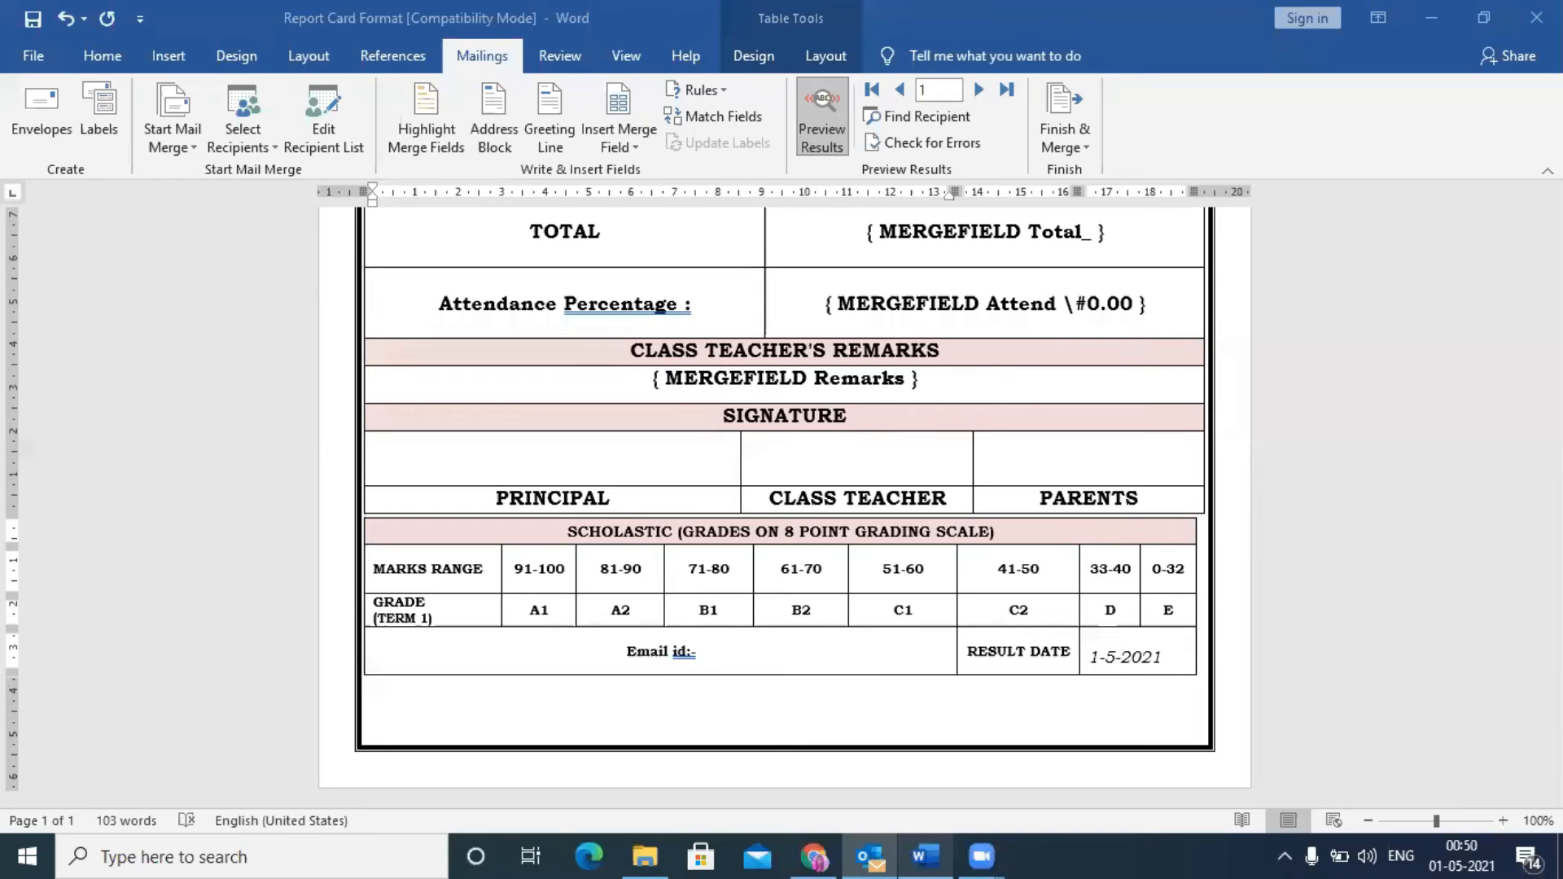
scroll(785, 505, "up", 4)
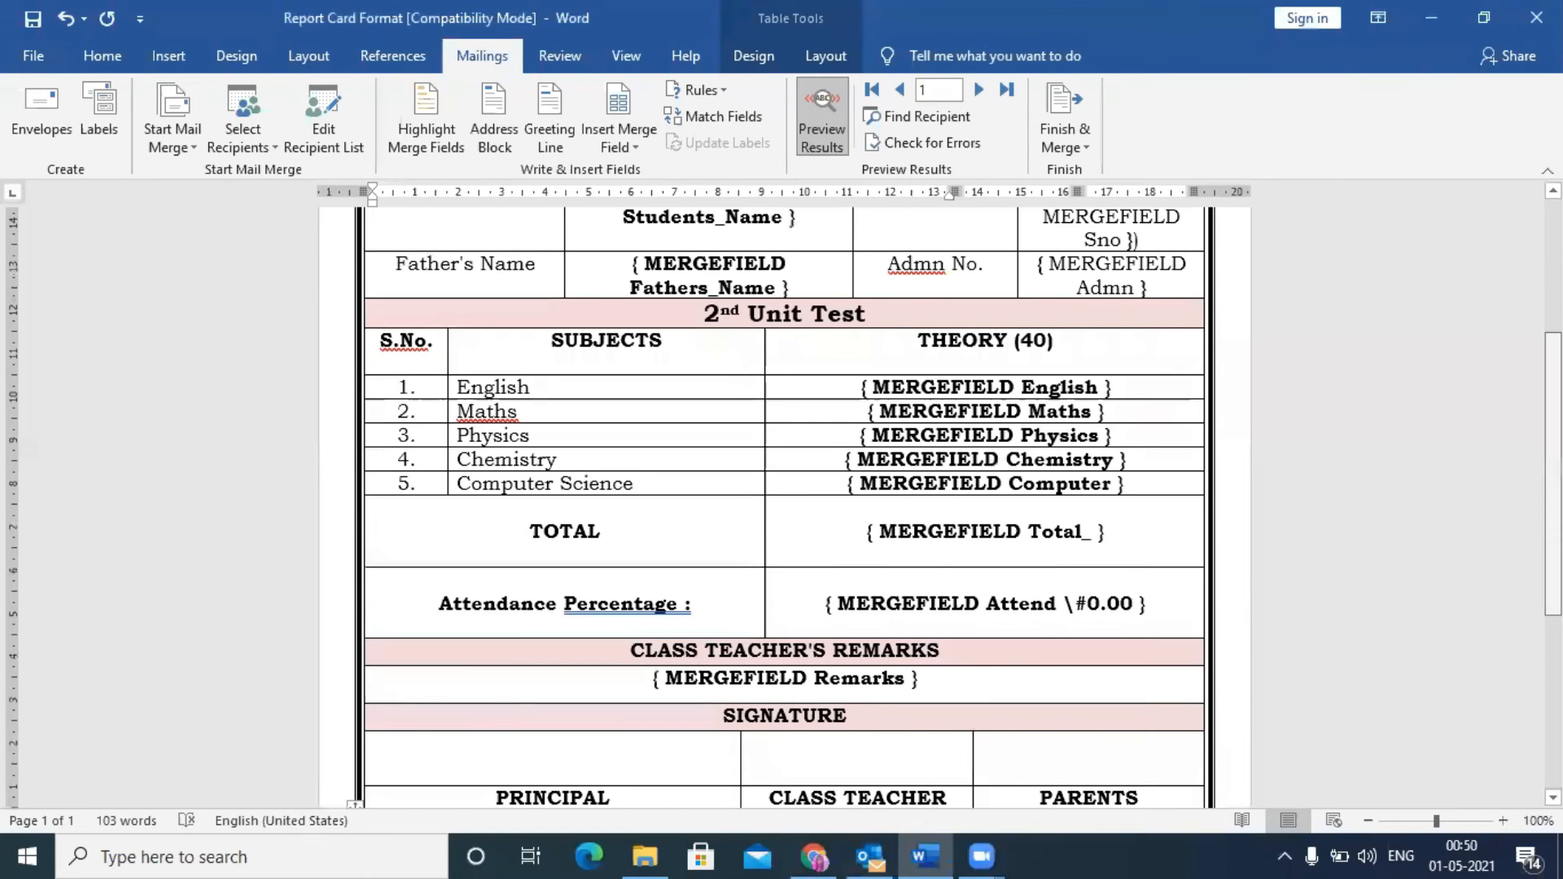
scroll(785, 505, "up", 4)
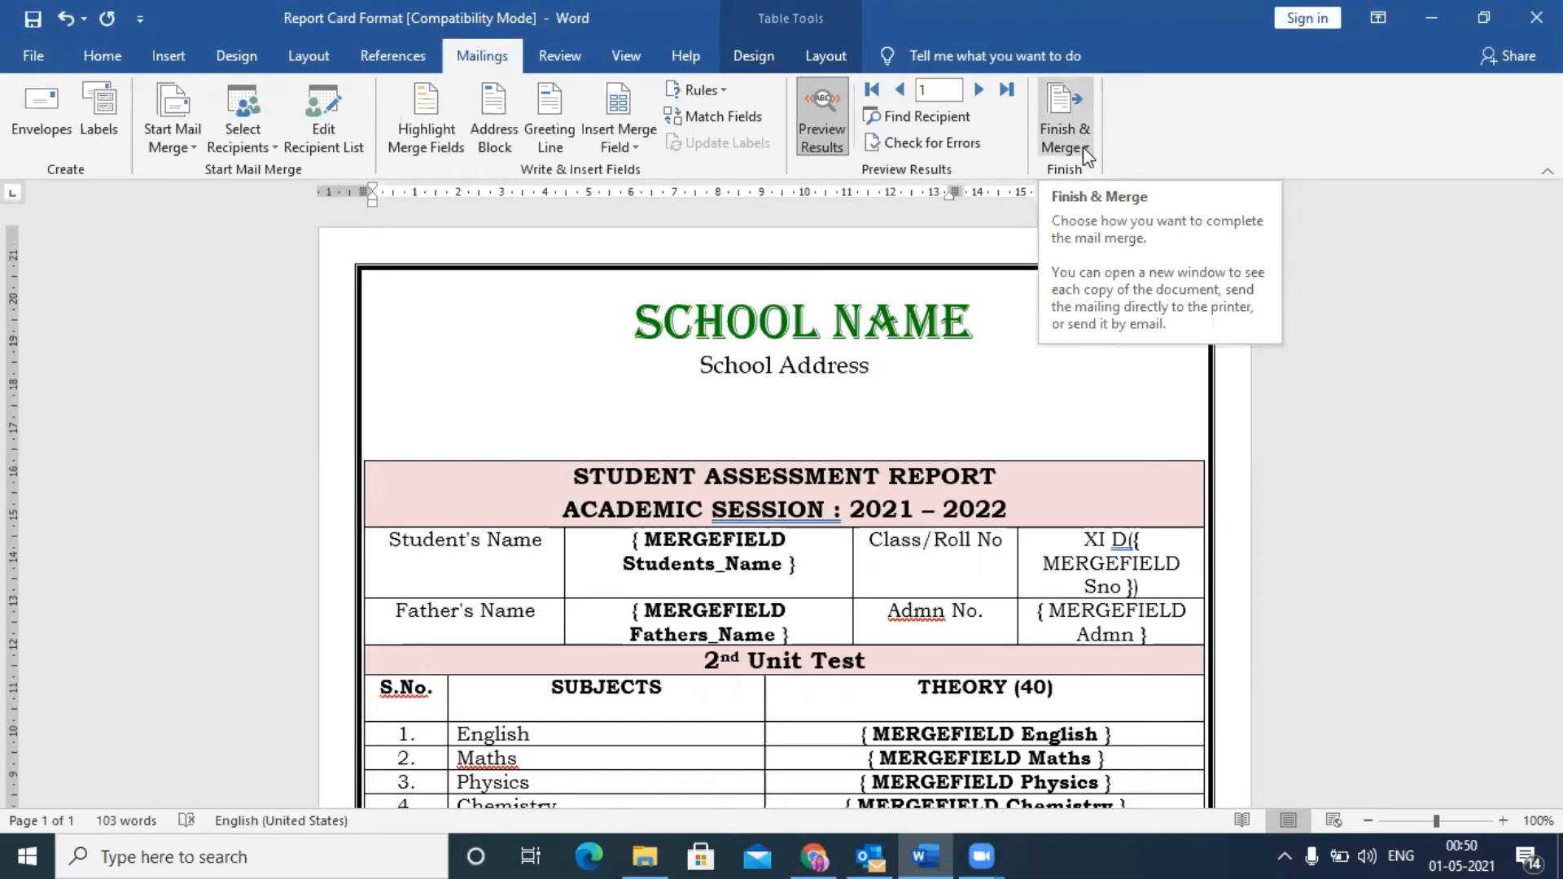
left_click(1083, 146)
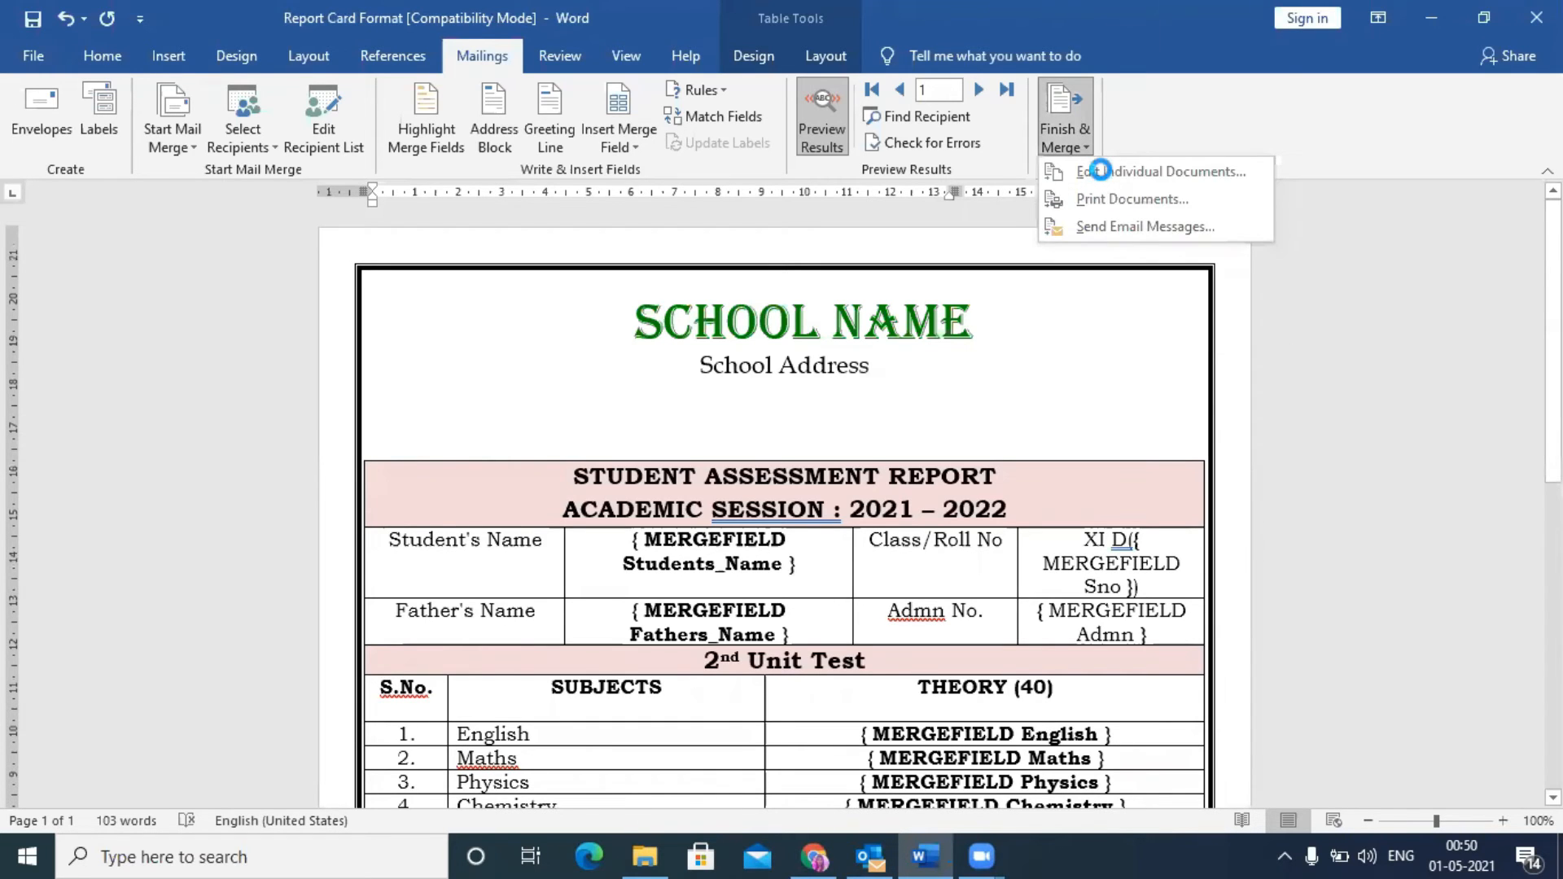
left_click(1106, 178)
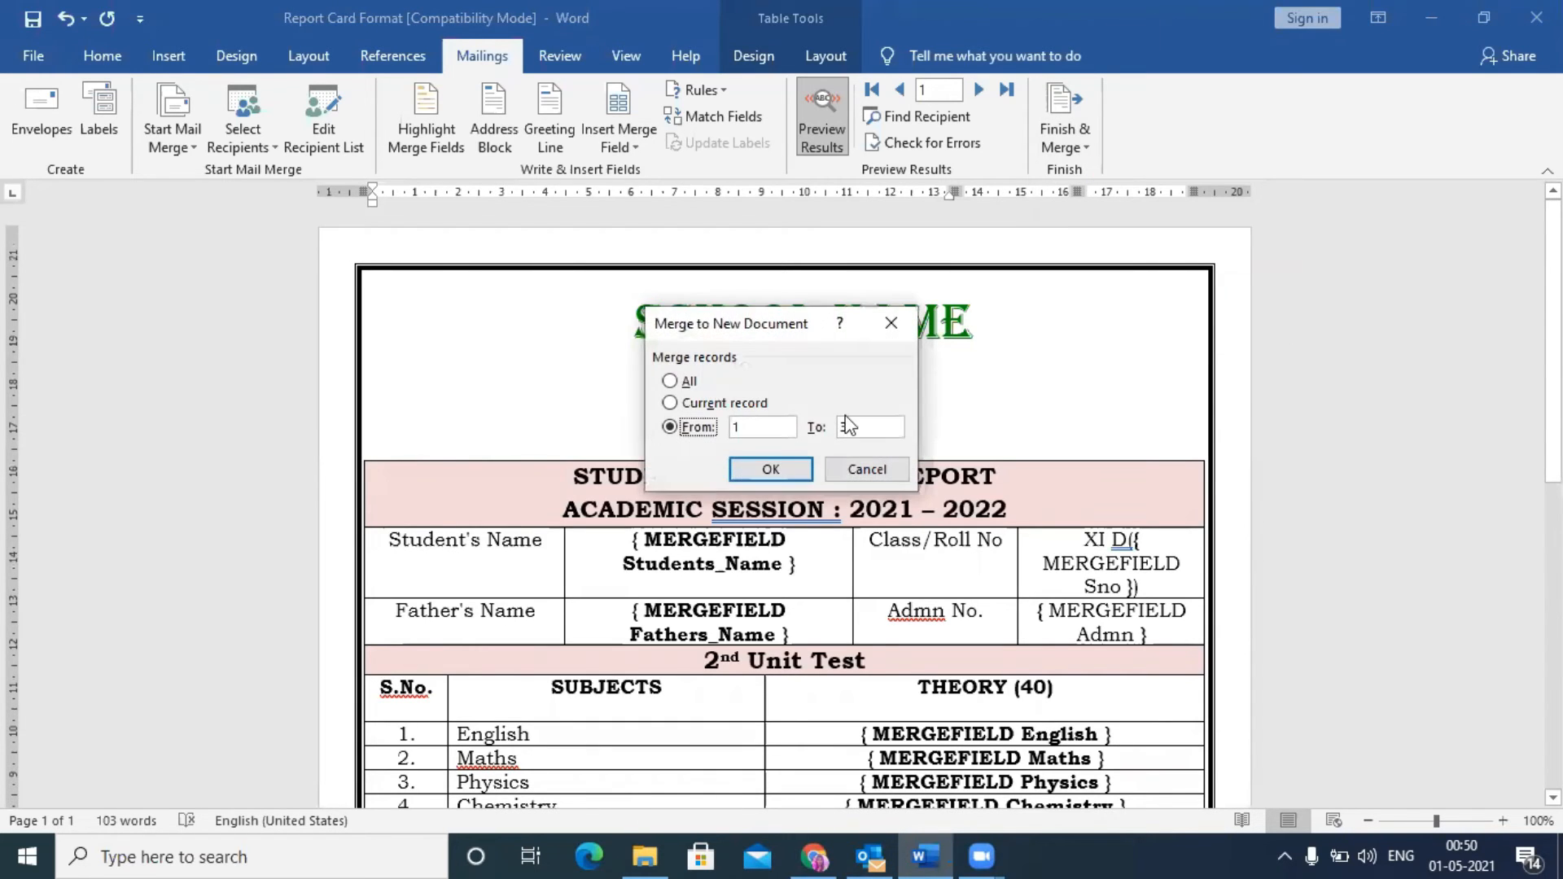
left_click(860, 428)
key("BackSpace")
type("10")
left_click(779, 468)
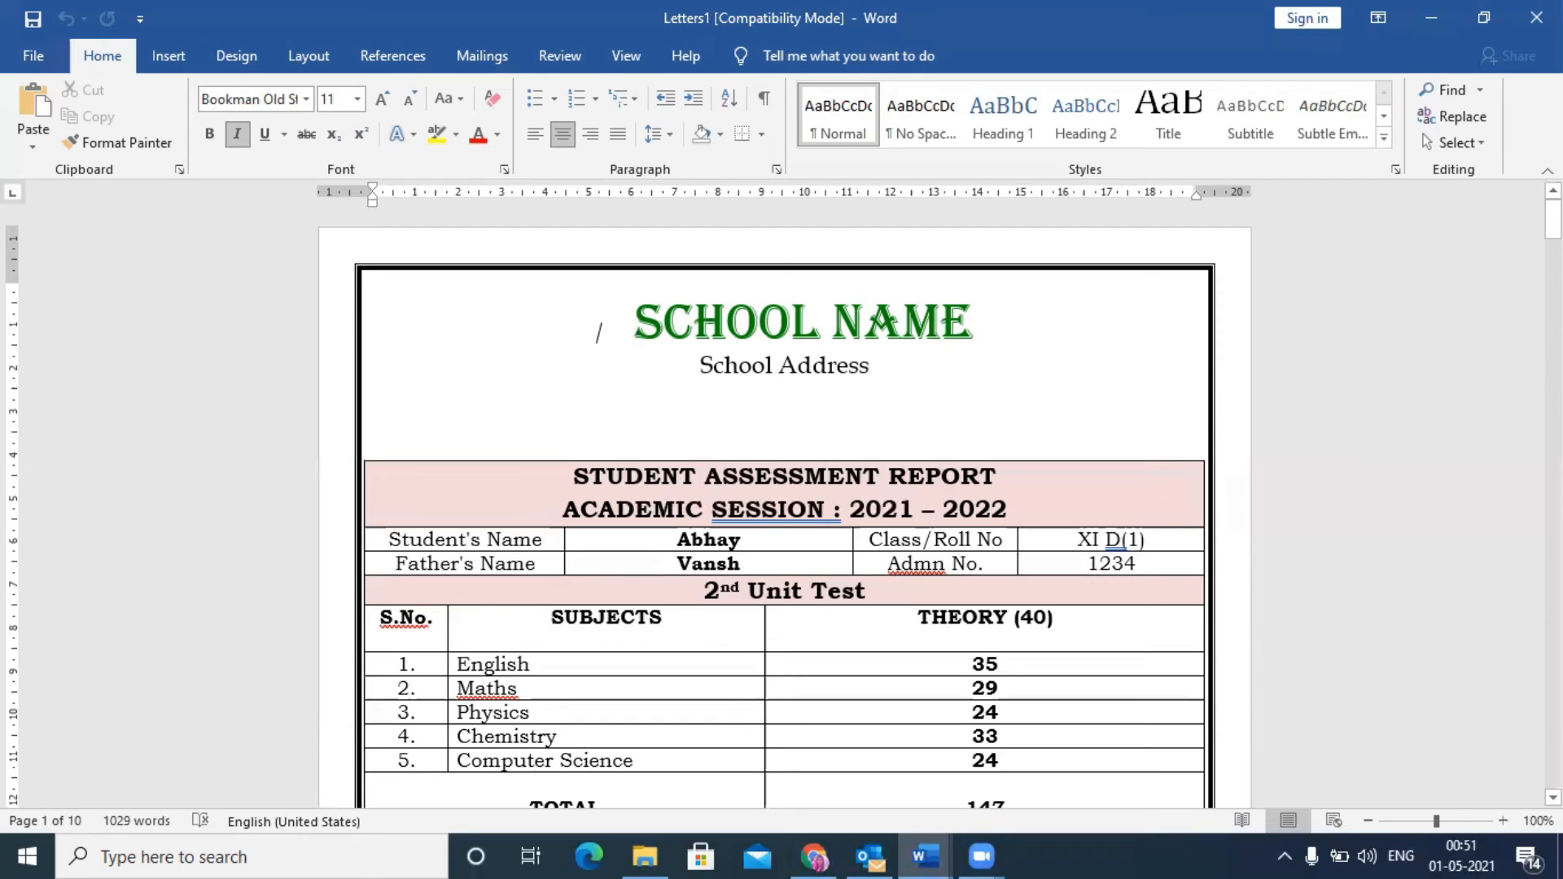
scroll(784, 507, "down", 20)
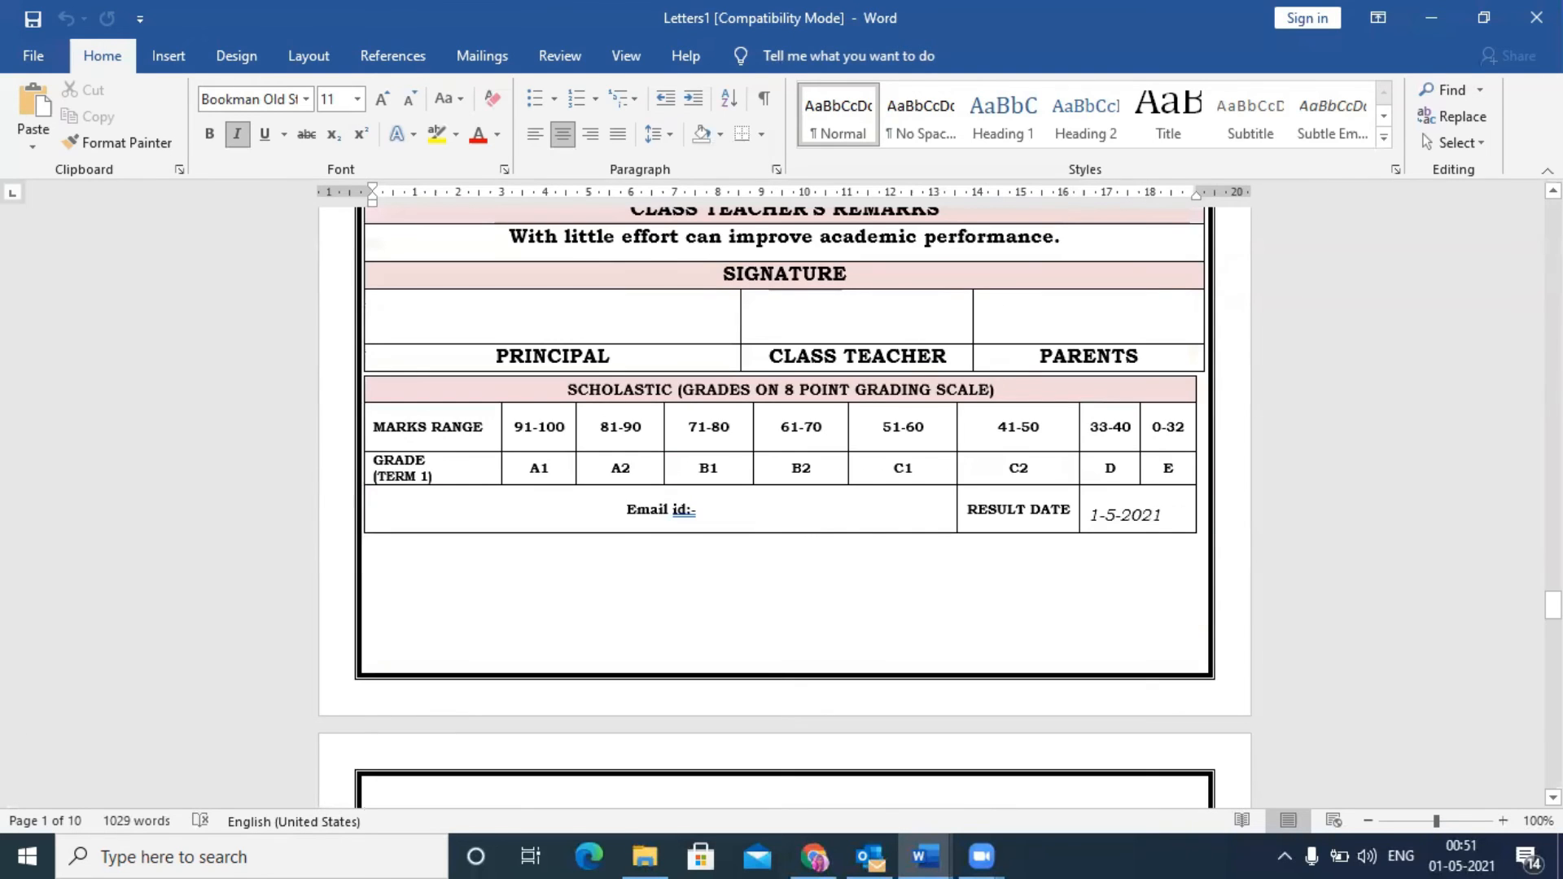
- Save the merged report cards as a PDF named report_card in the Day3 folder
scroll(784, 506, "down", 1)
left_click_drag(1554, 608, 1554, 213)
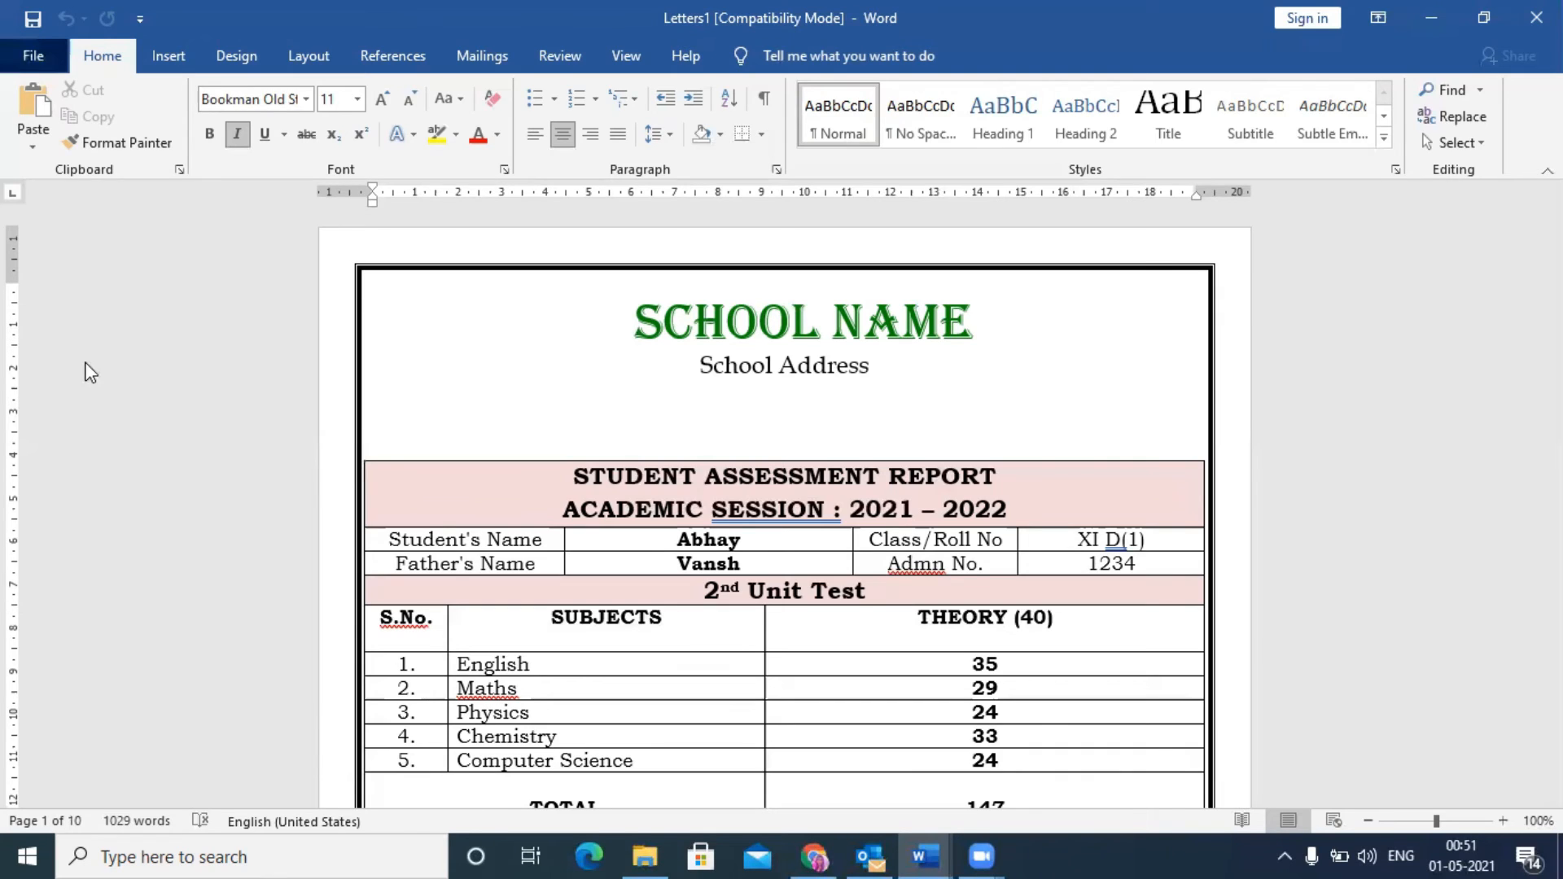
key("alt+f")
key("a")
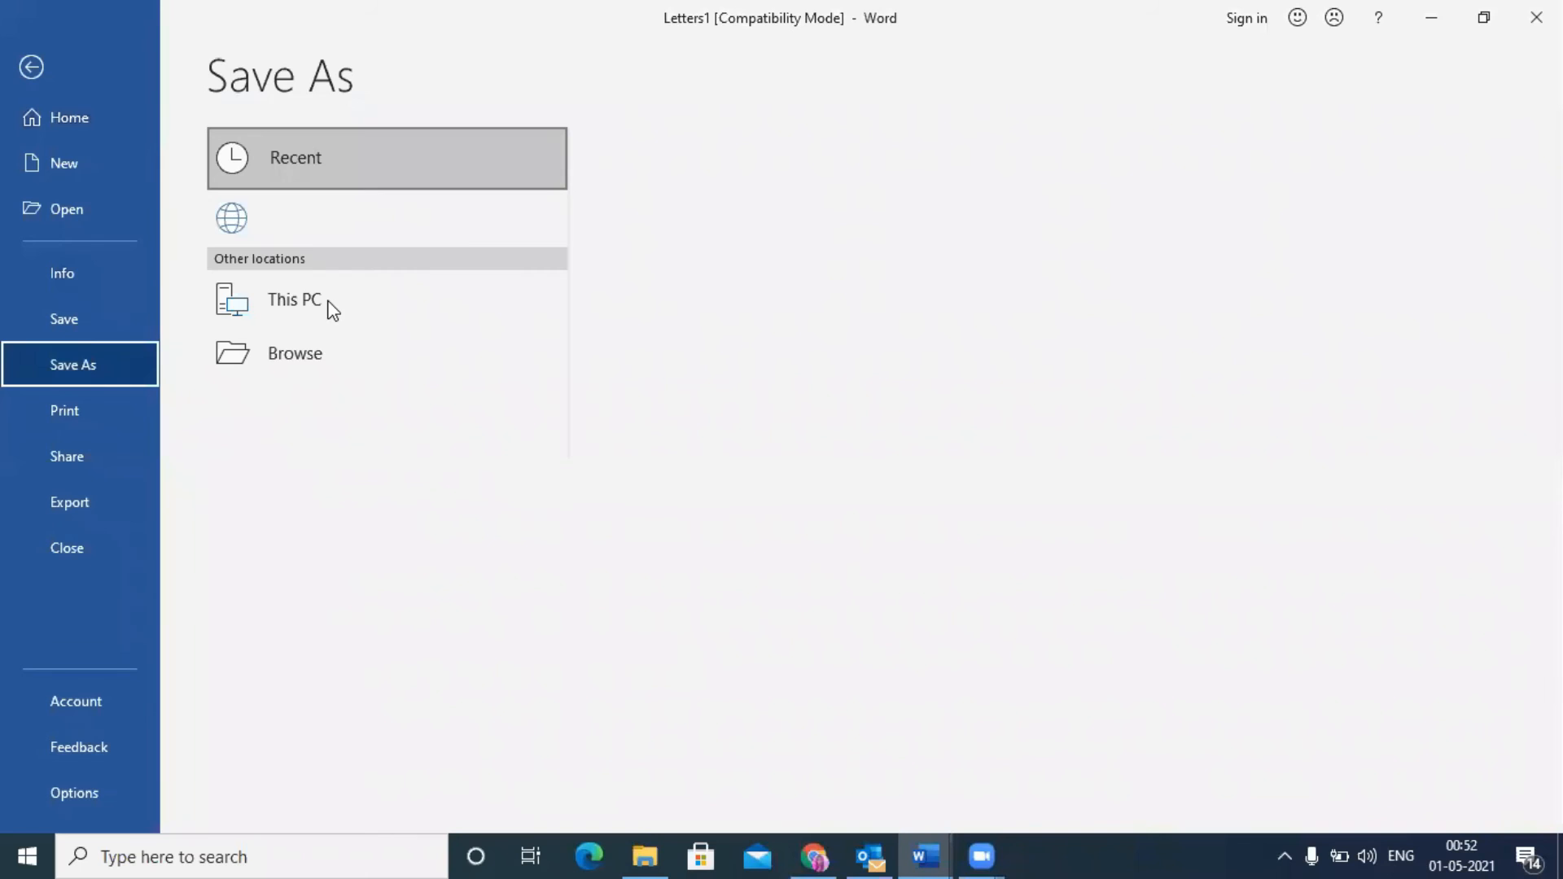
left_click(665, 251)
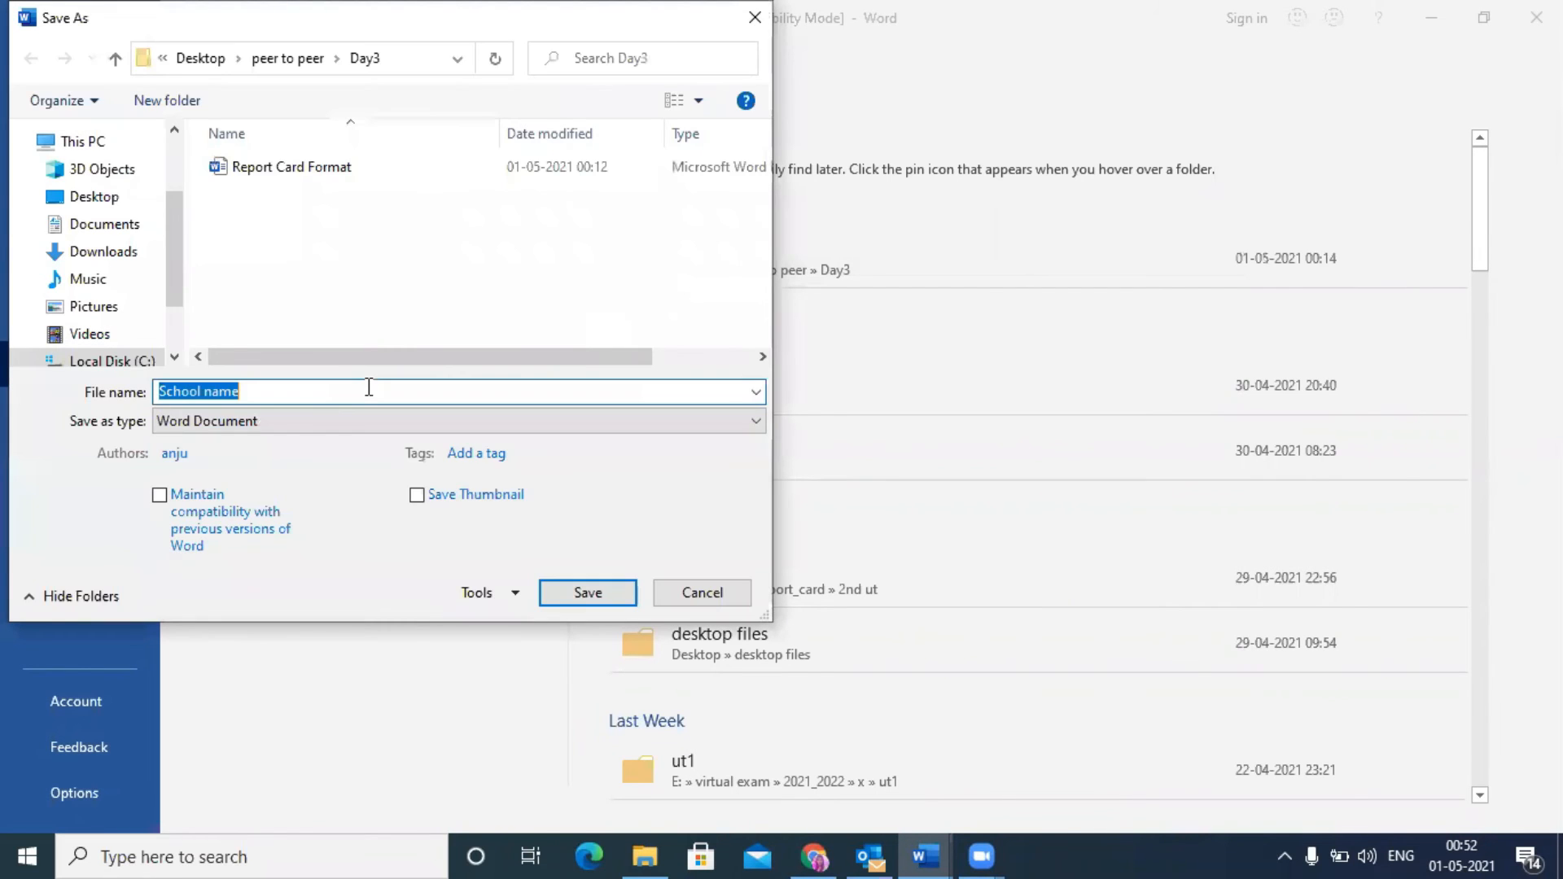
type("re")
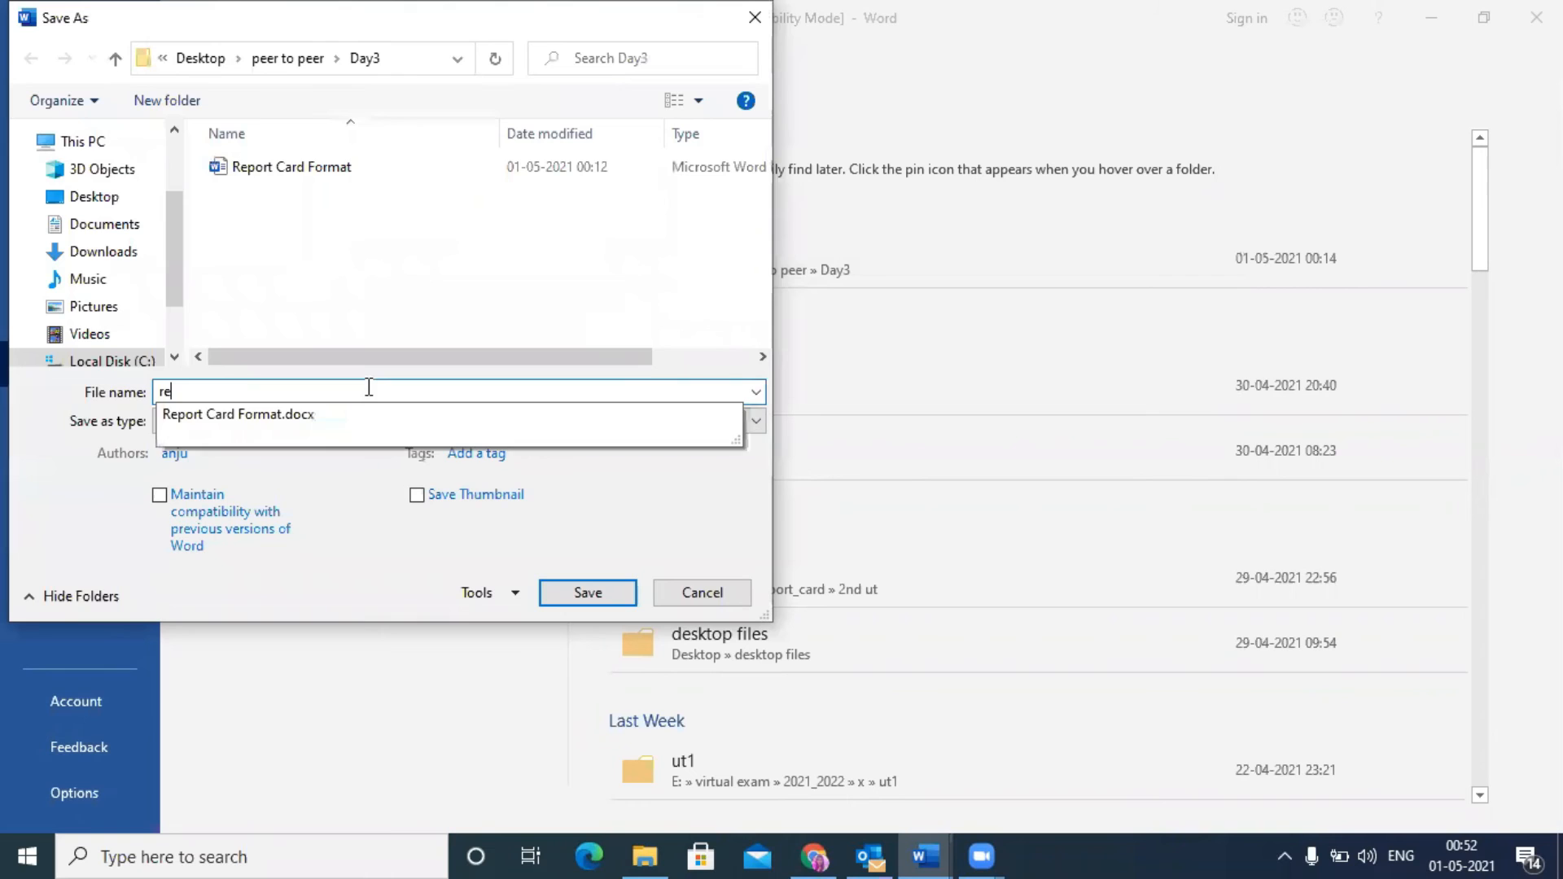
key("Escape")
type("port")
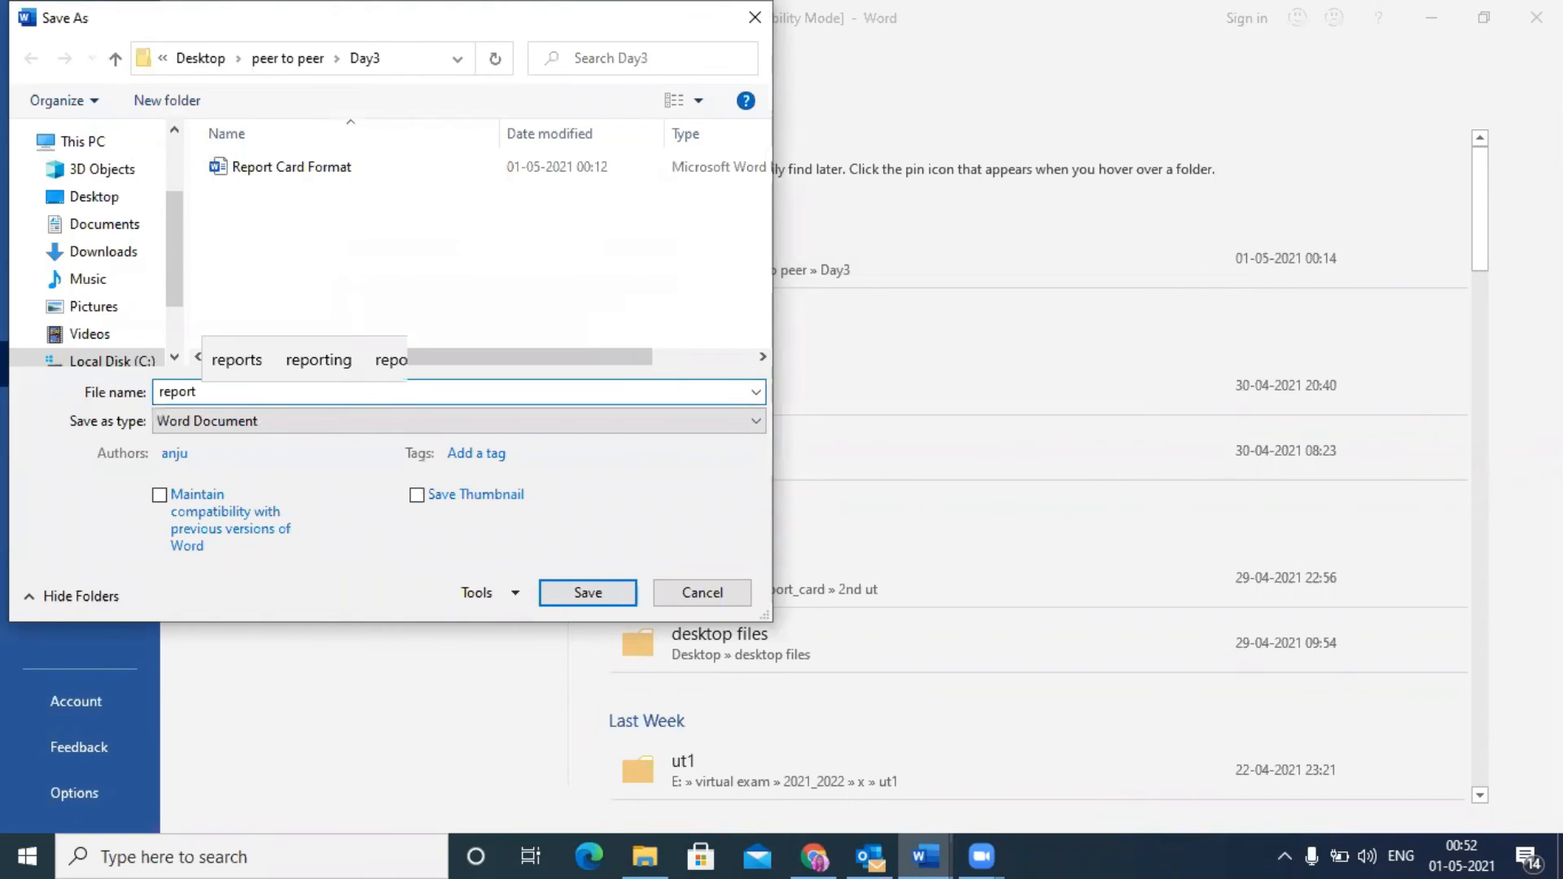
type("_card")
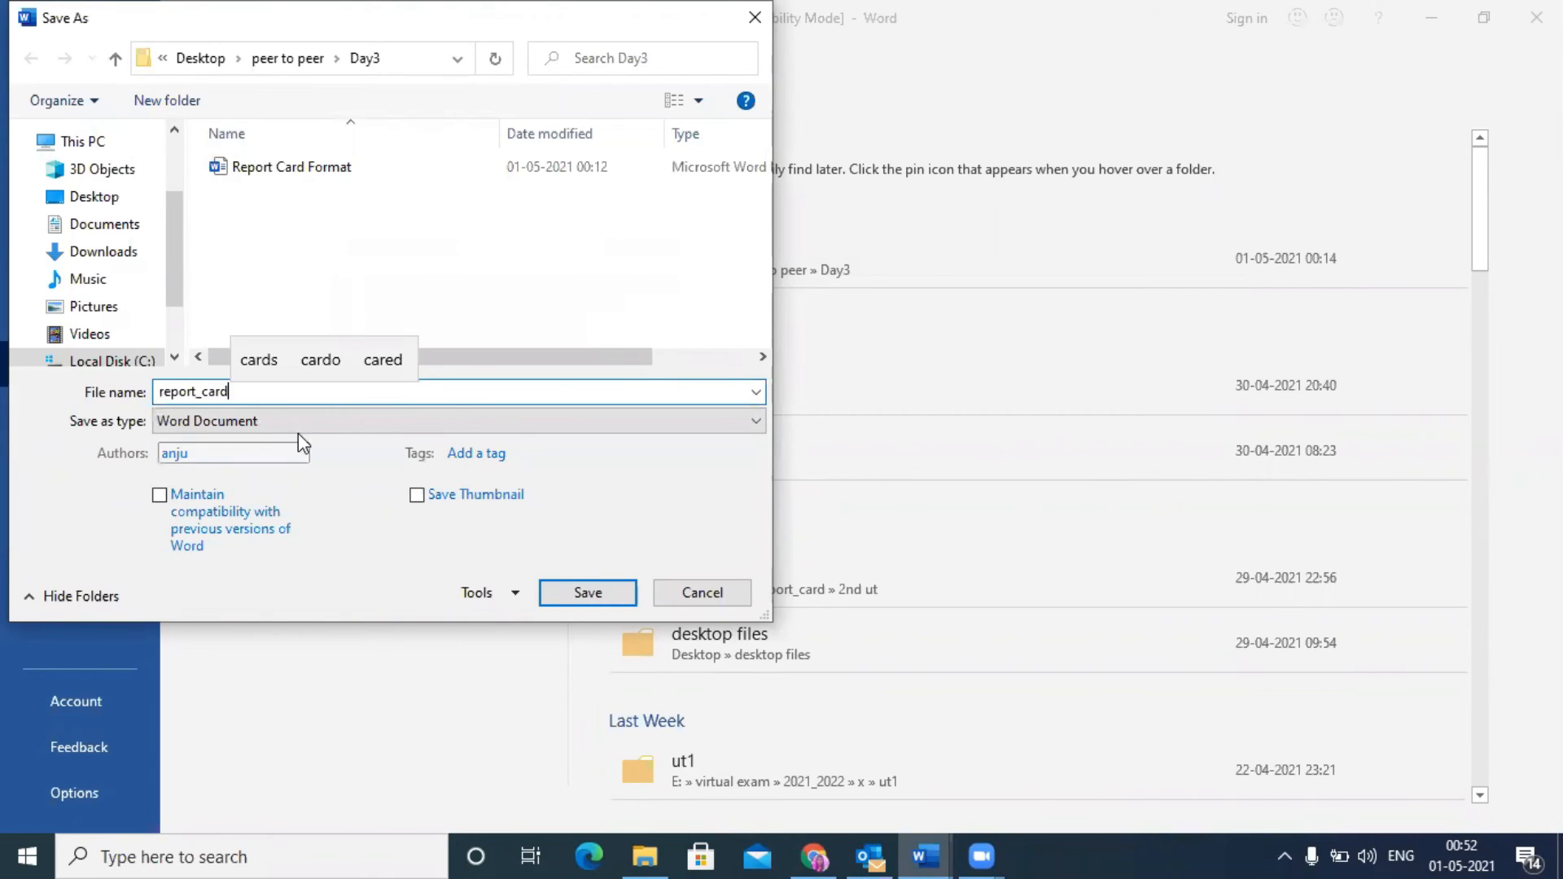
left_click(303, 437)
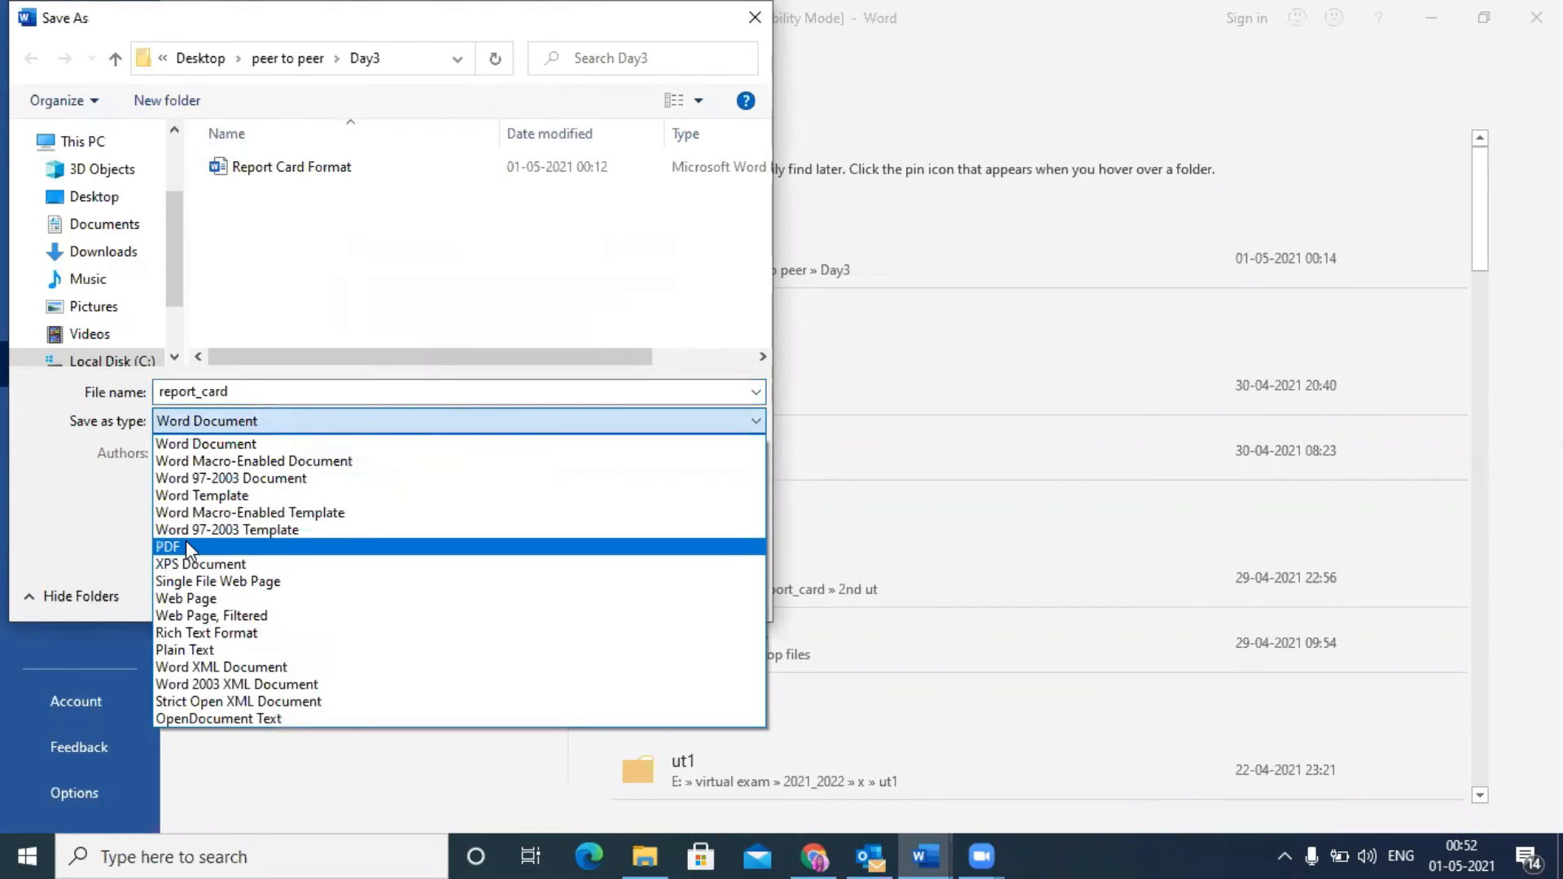
left_click(474, 525)
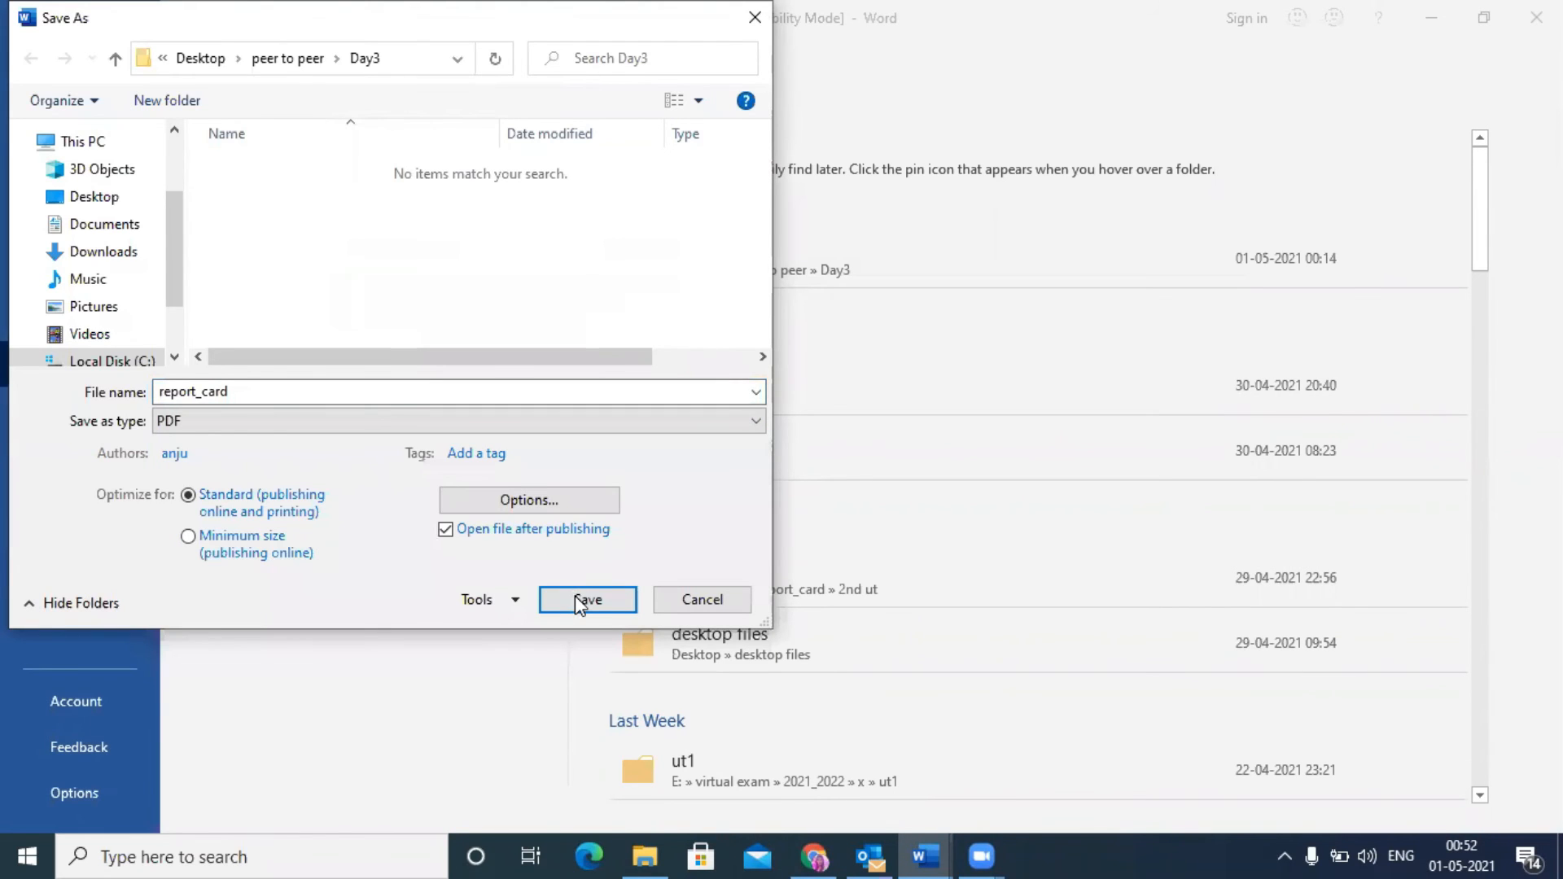
left_click(575, 595)
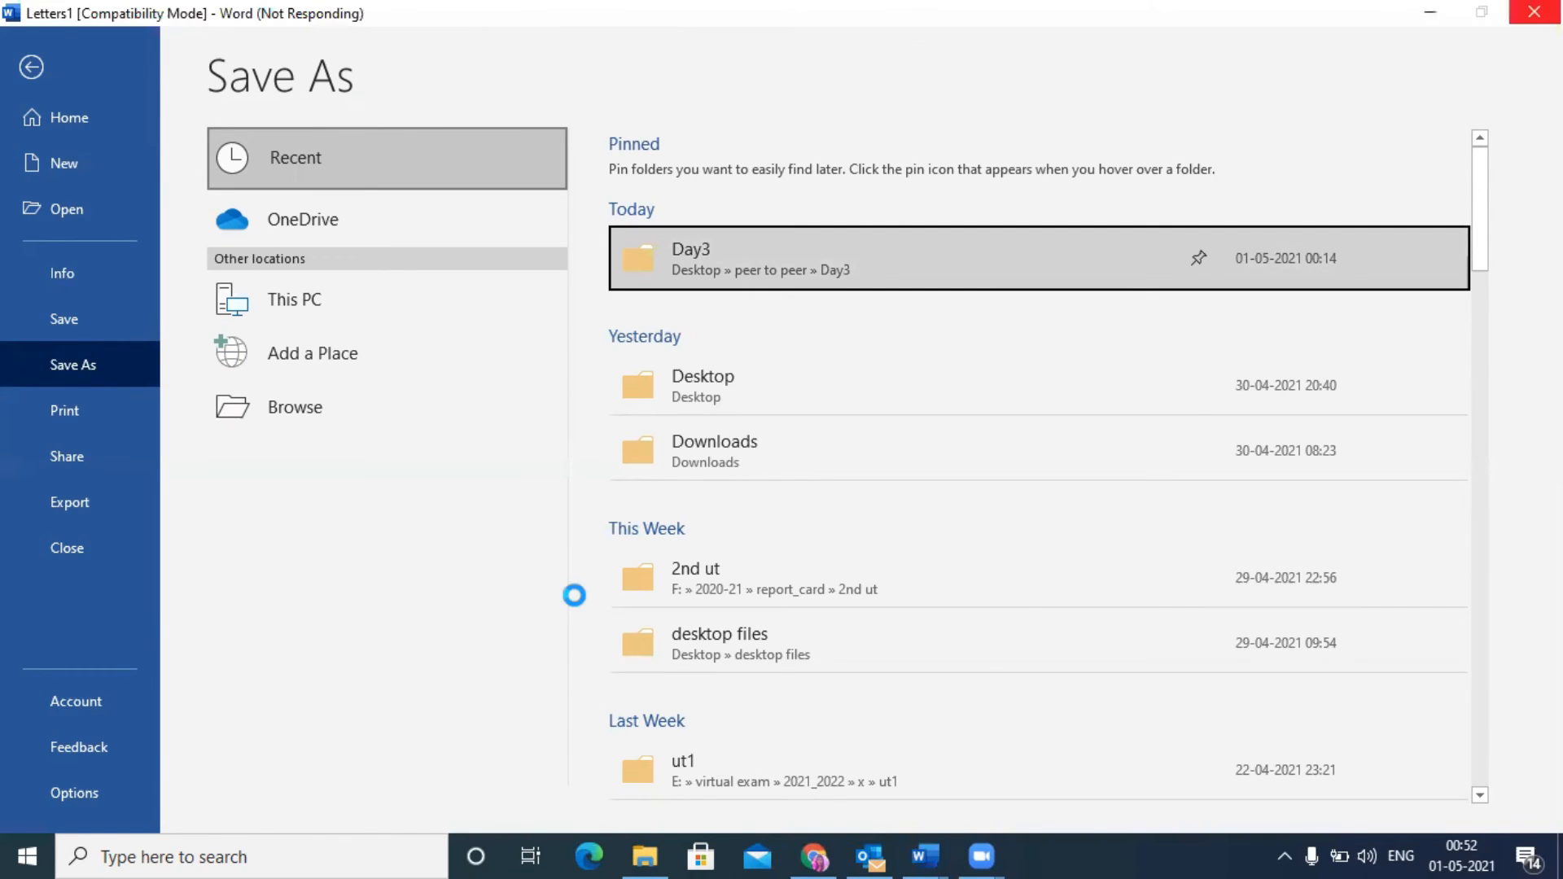
- Switch to the Day3 folder in File Explorer and open the report_card PDF
key("alt+Tab")
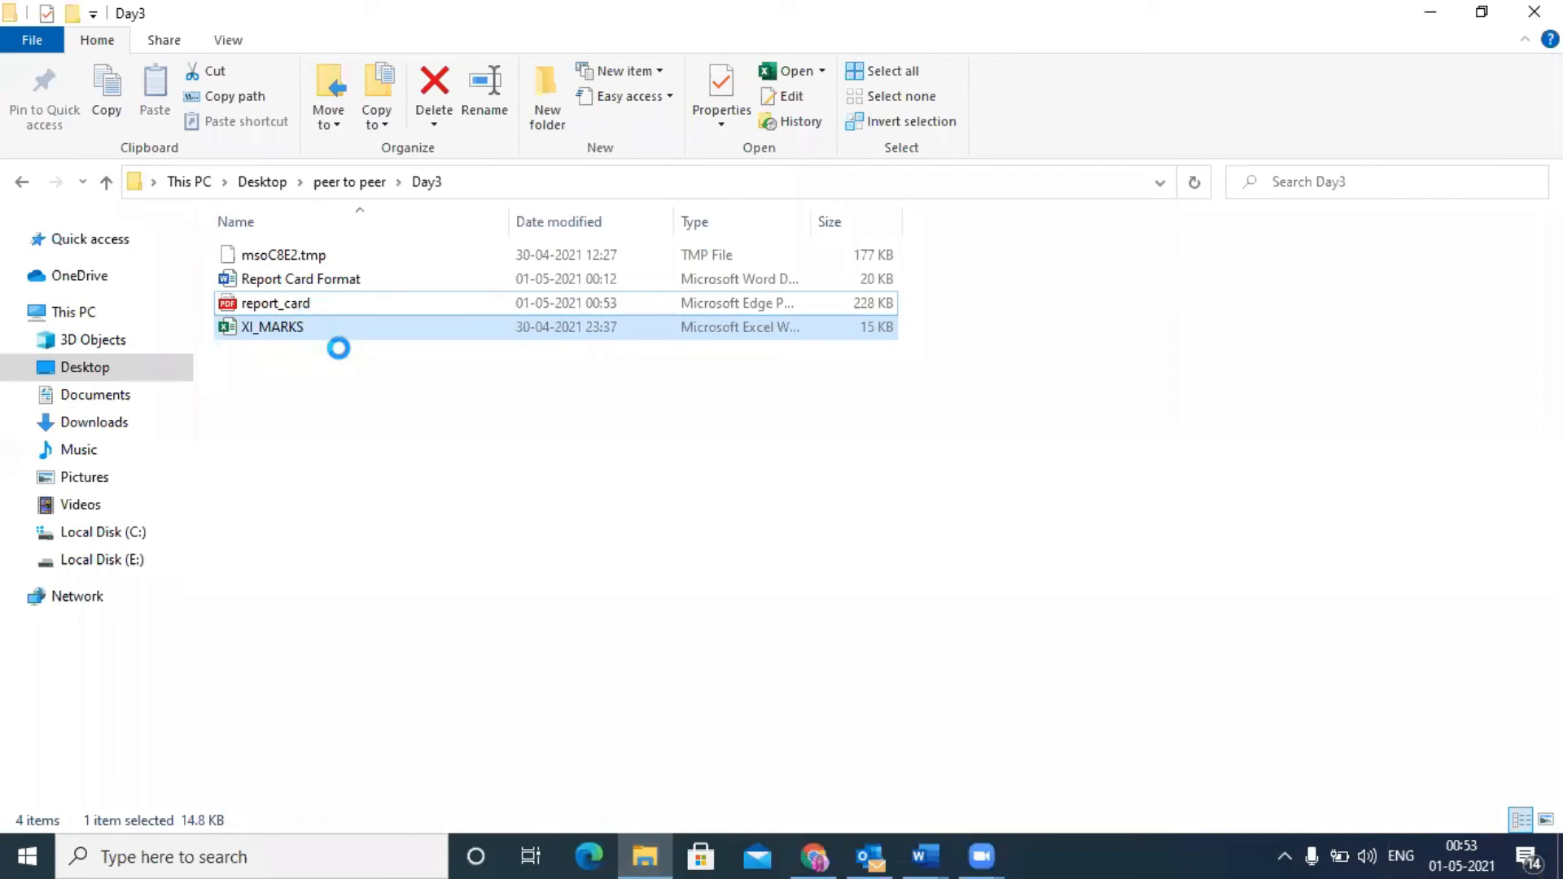
double_click(369, 311)
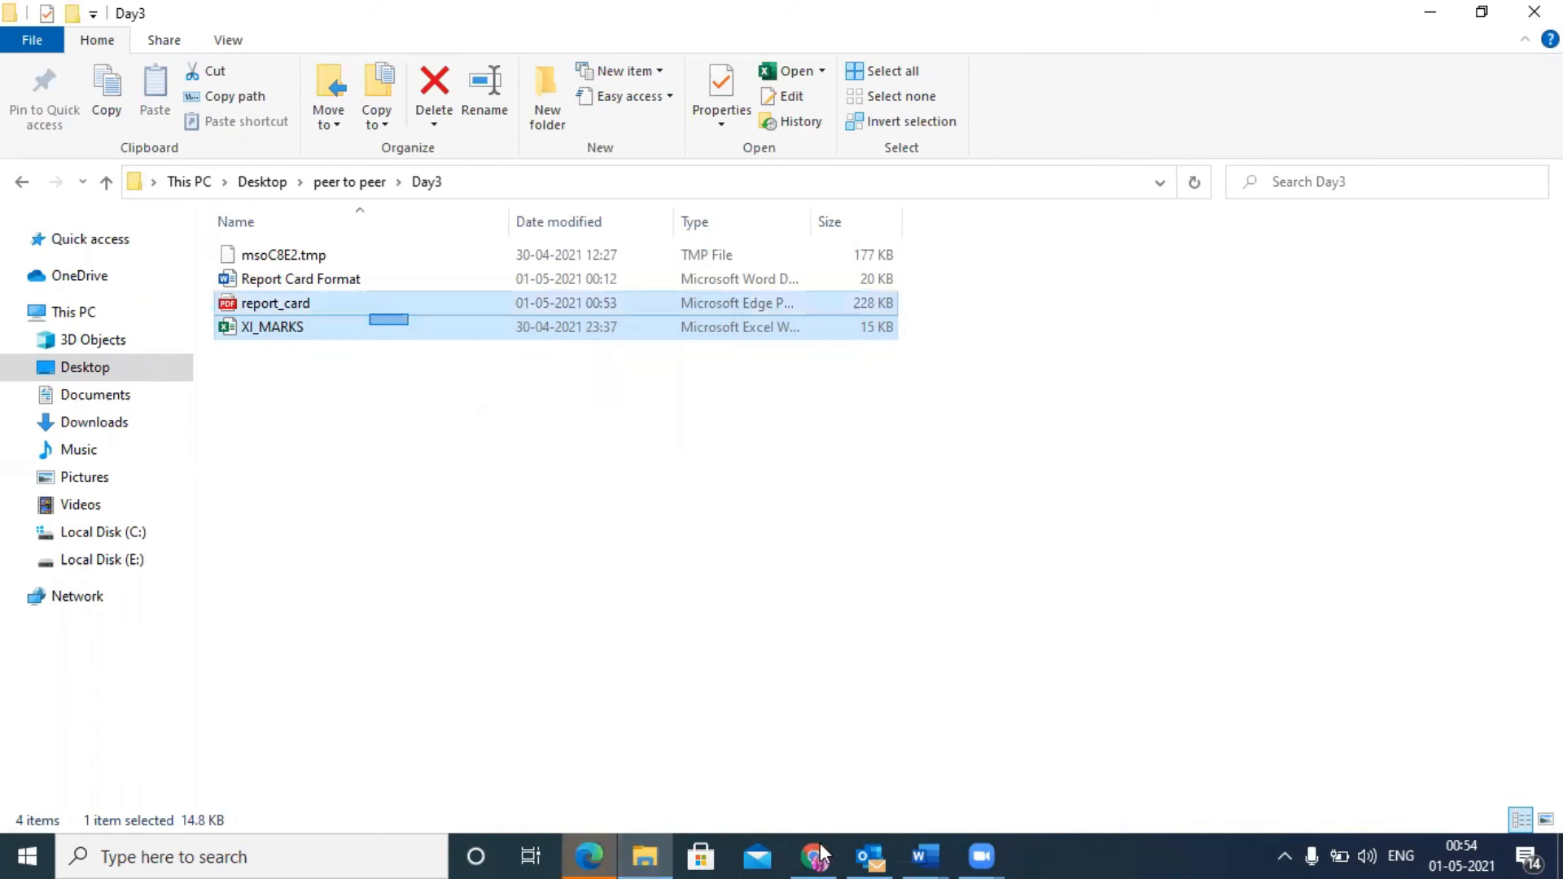
- Switch to the iLovePDF Split PDF page in Chrome and load report_card from Desktop > peer to peer > Day3
left_click(816, 855)
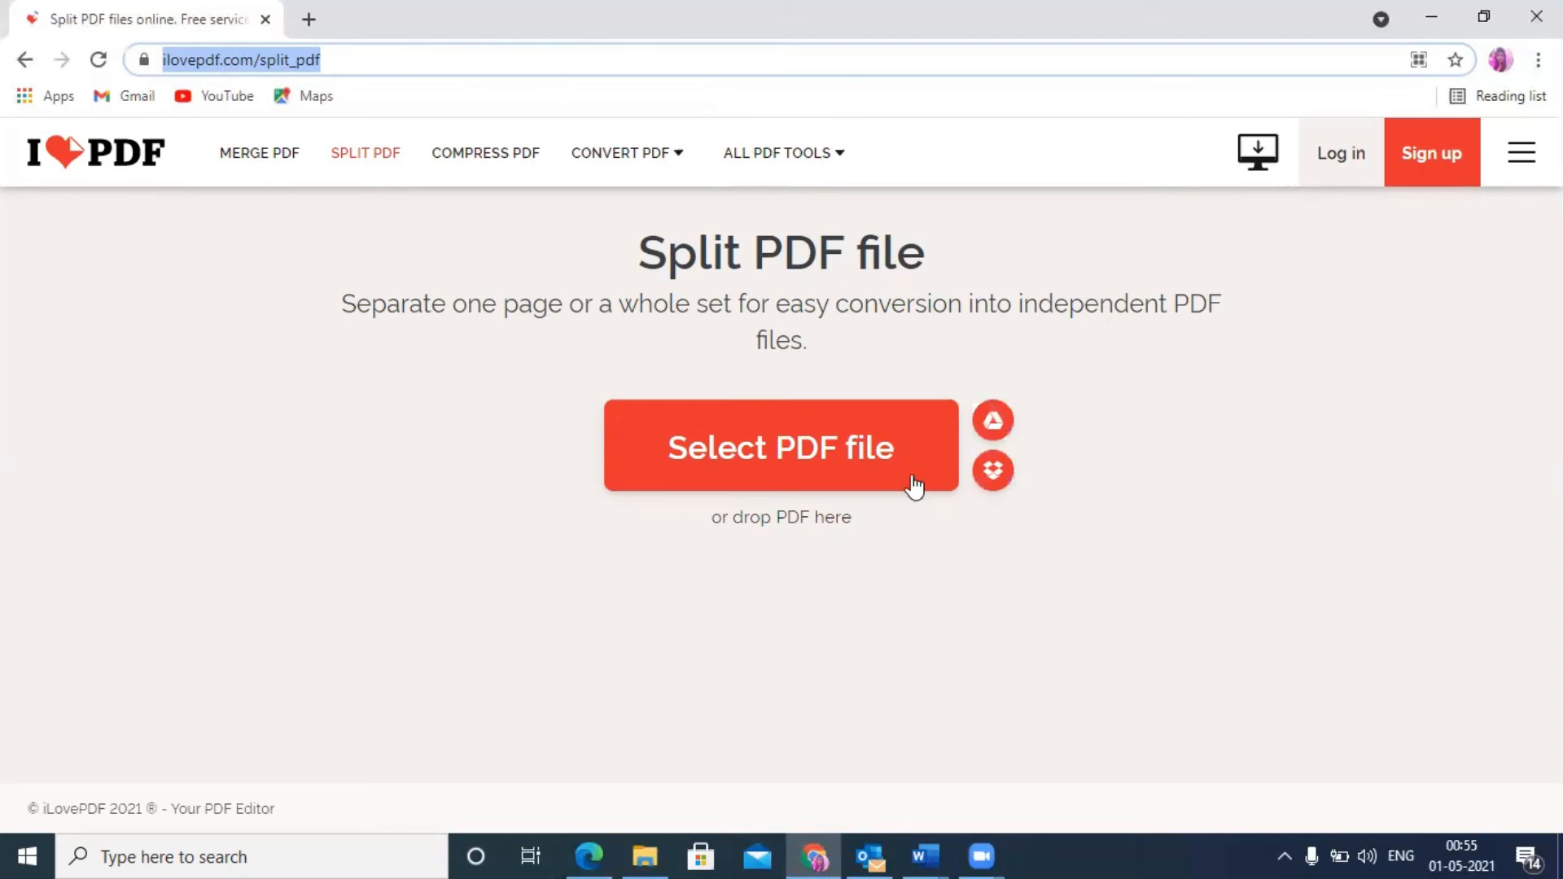
left_click(770, 448)
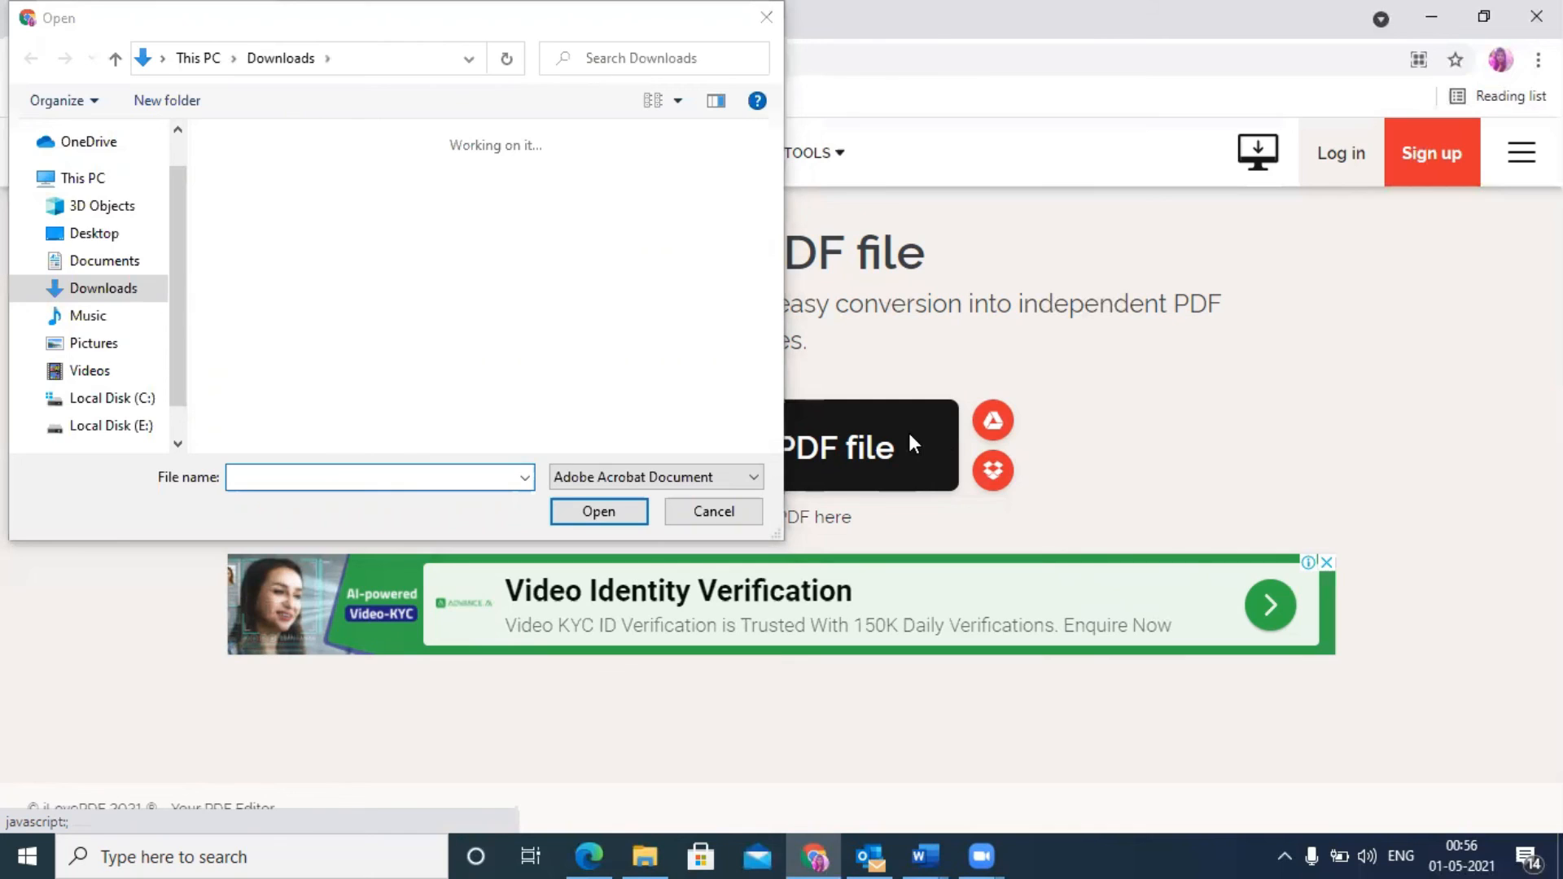
left_click(78, 233)
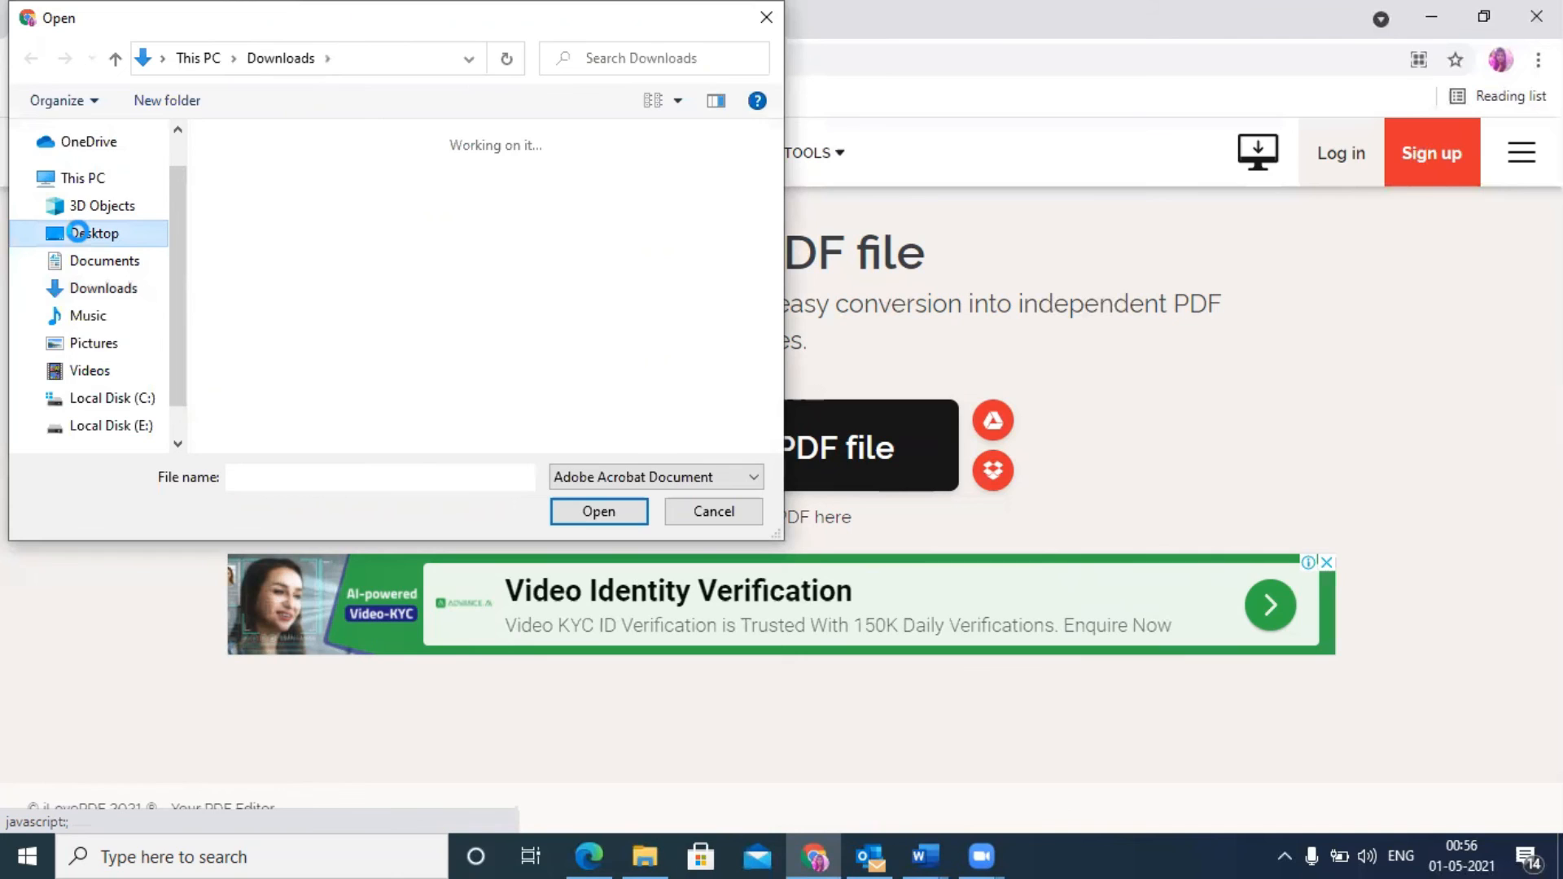
left_click(250, 215)
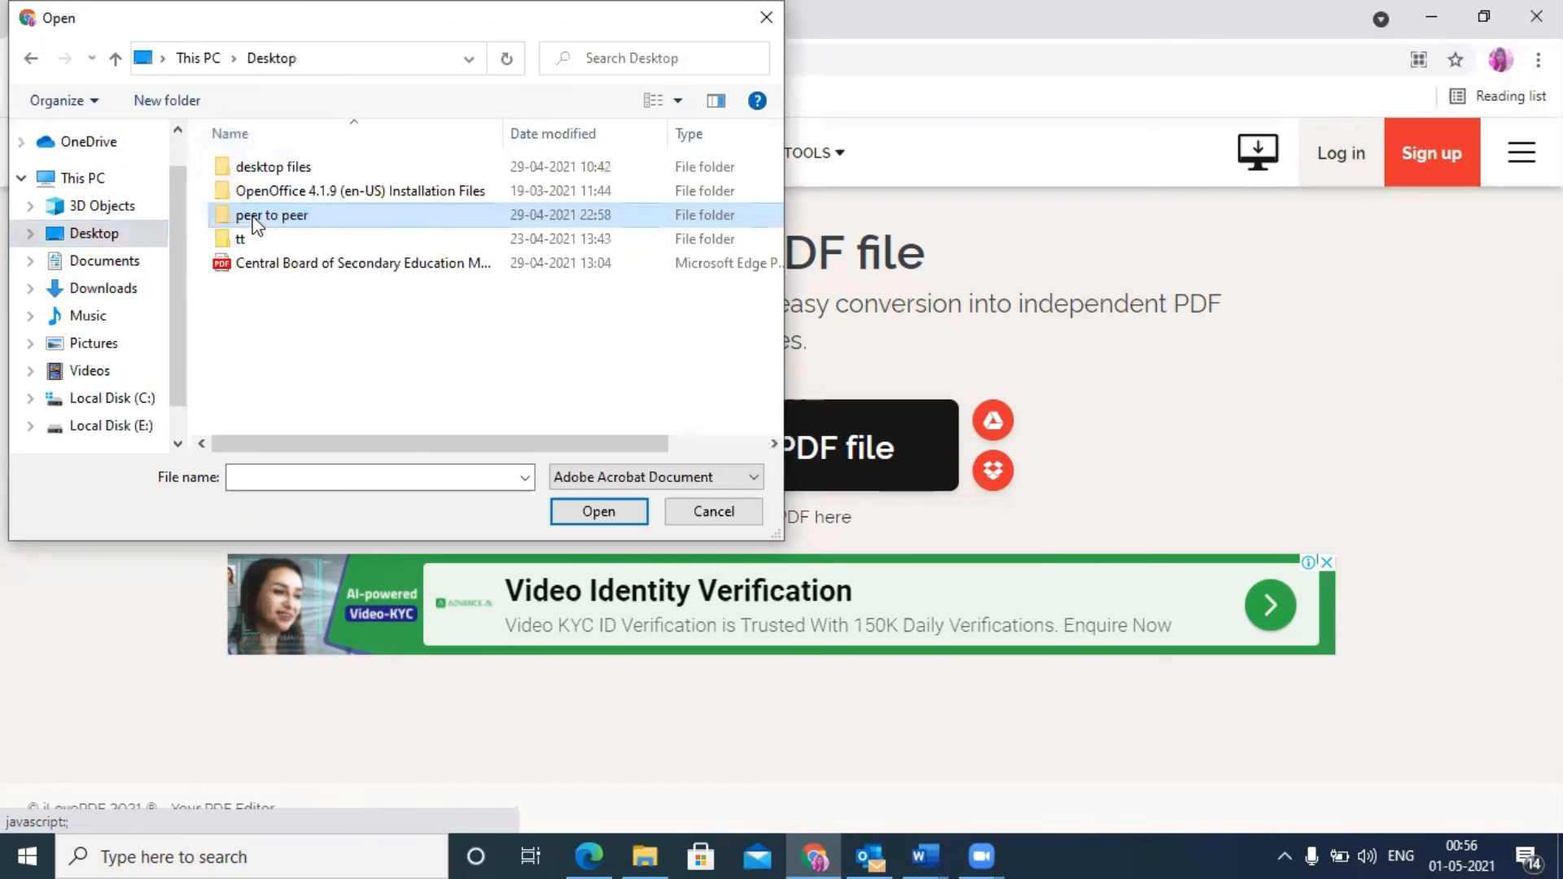
double_click(256, 217)
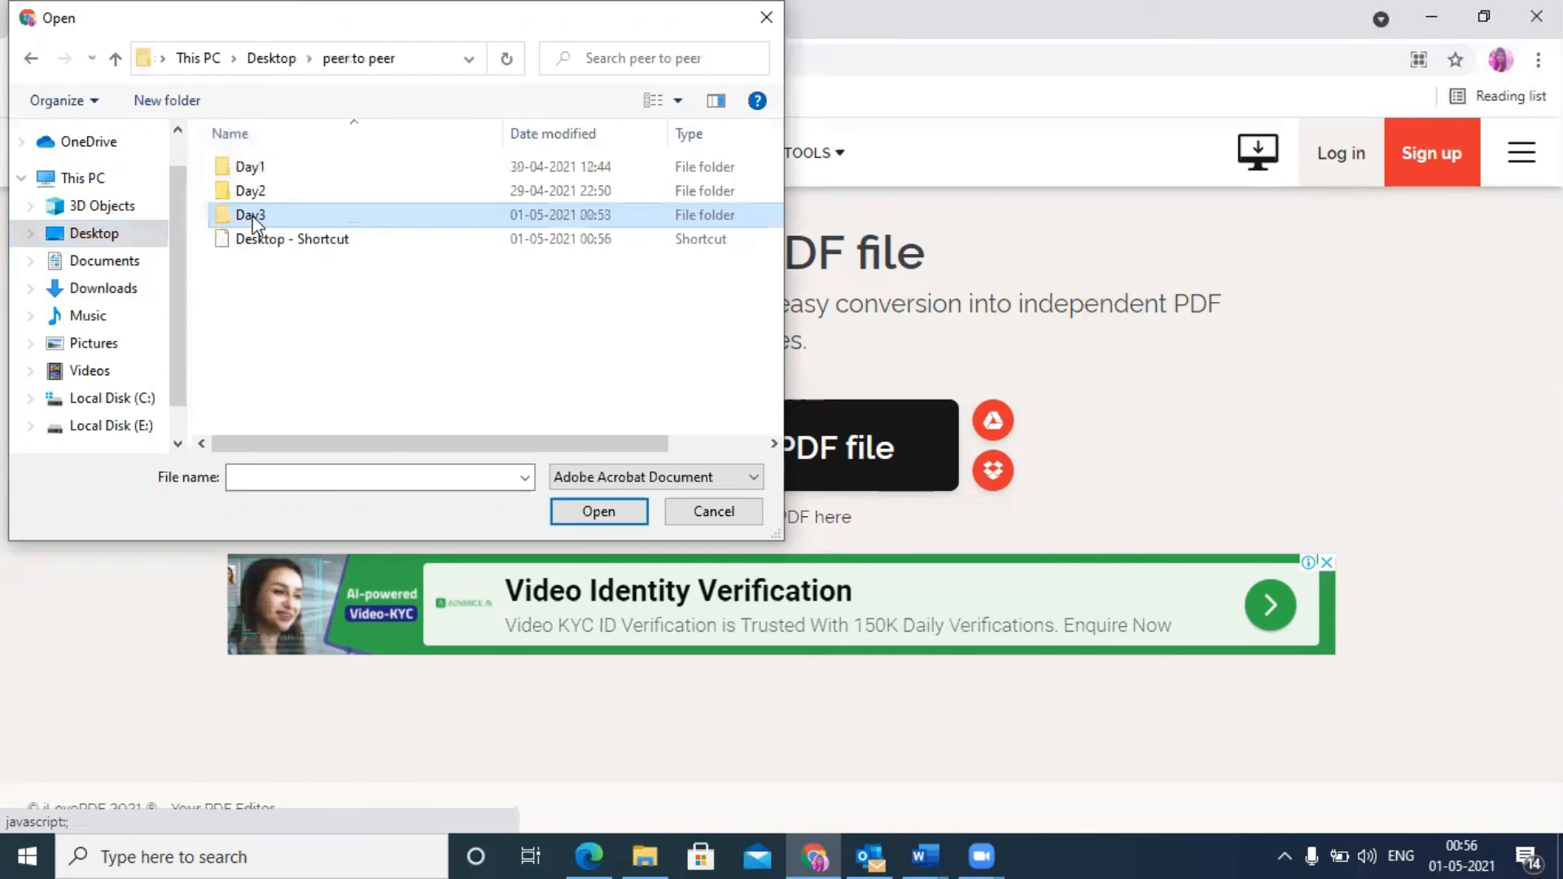
double_click(254, 217)
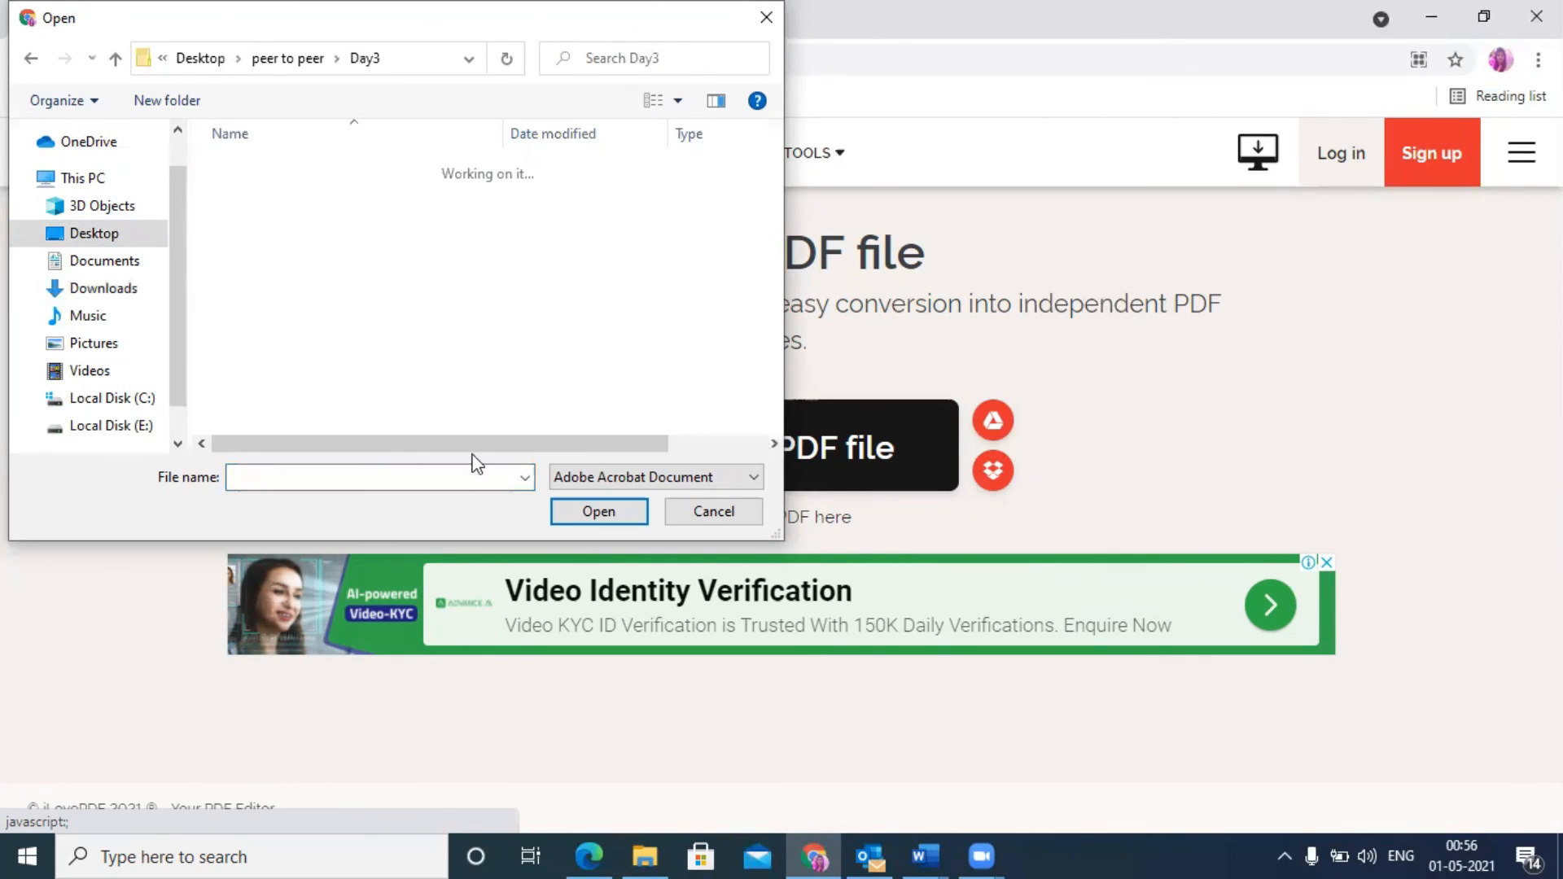
left_click(275, 170)
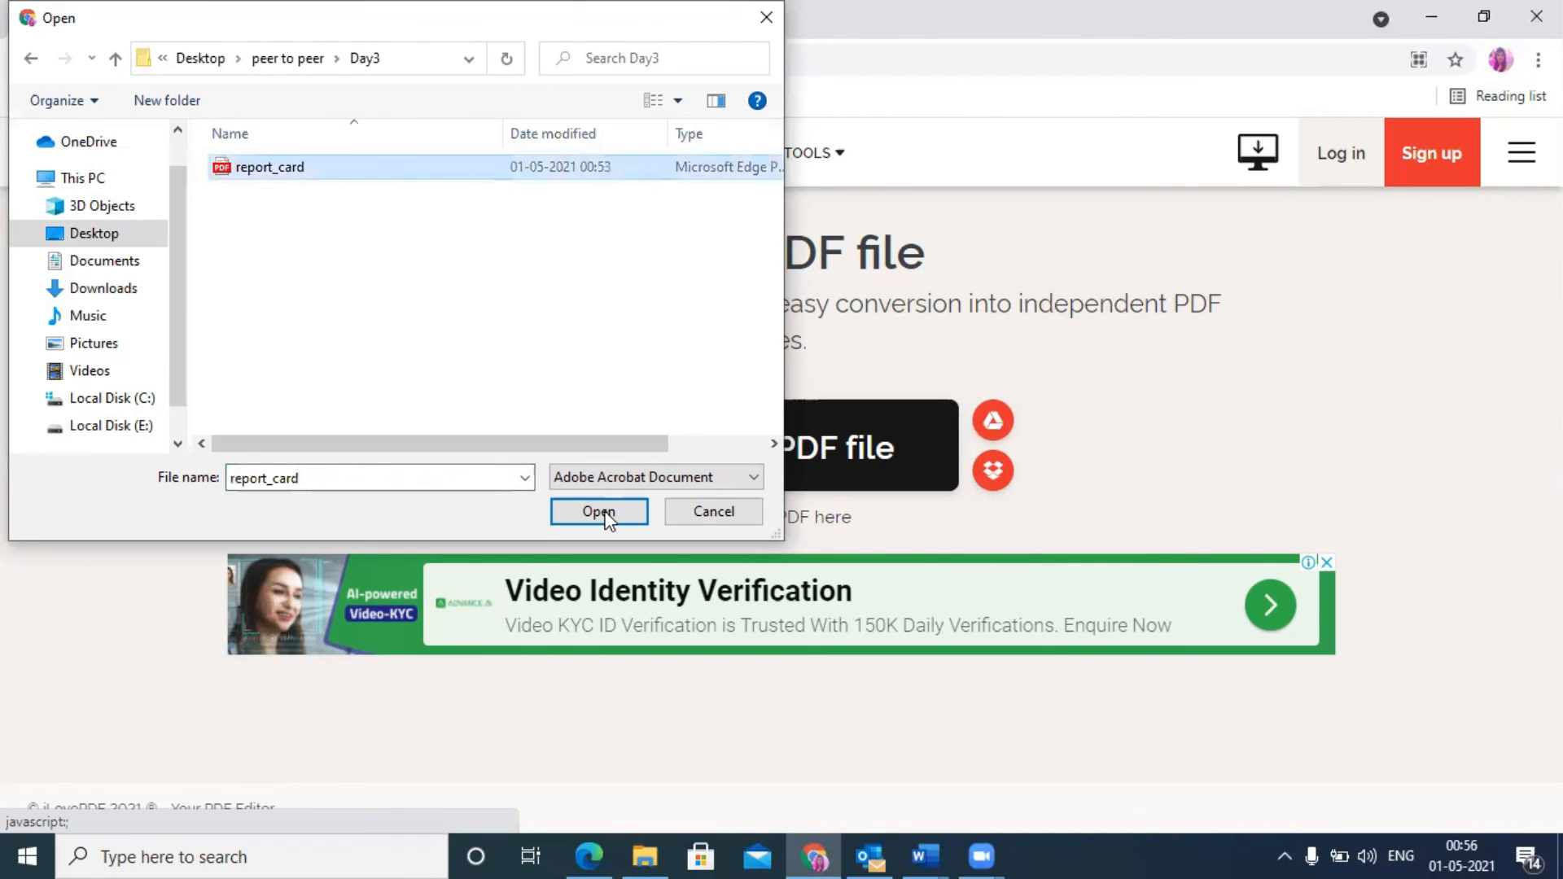
left_click(599, 512)
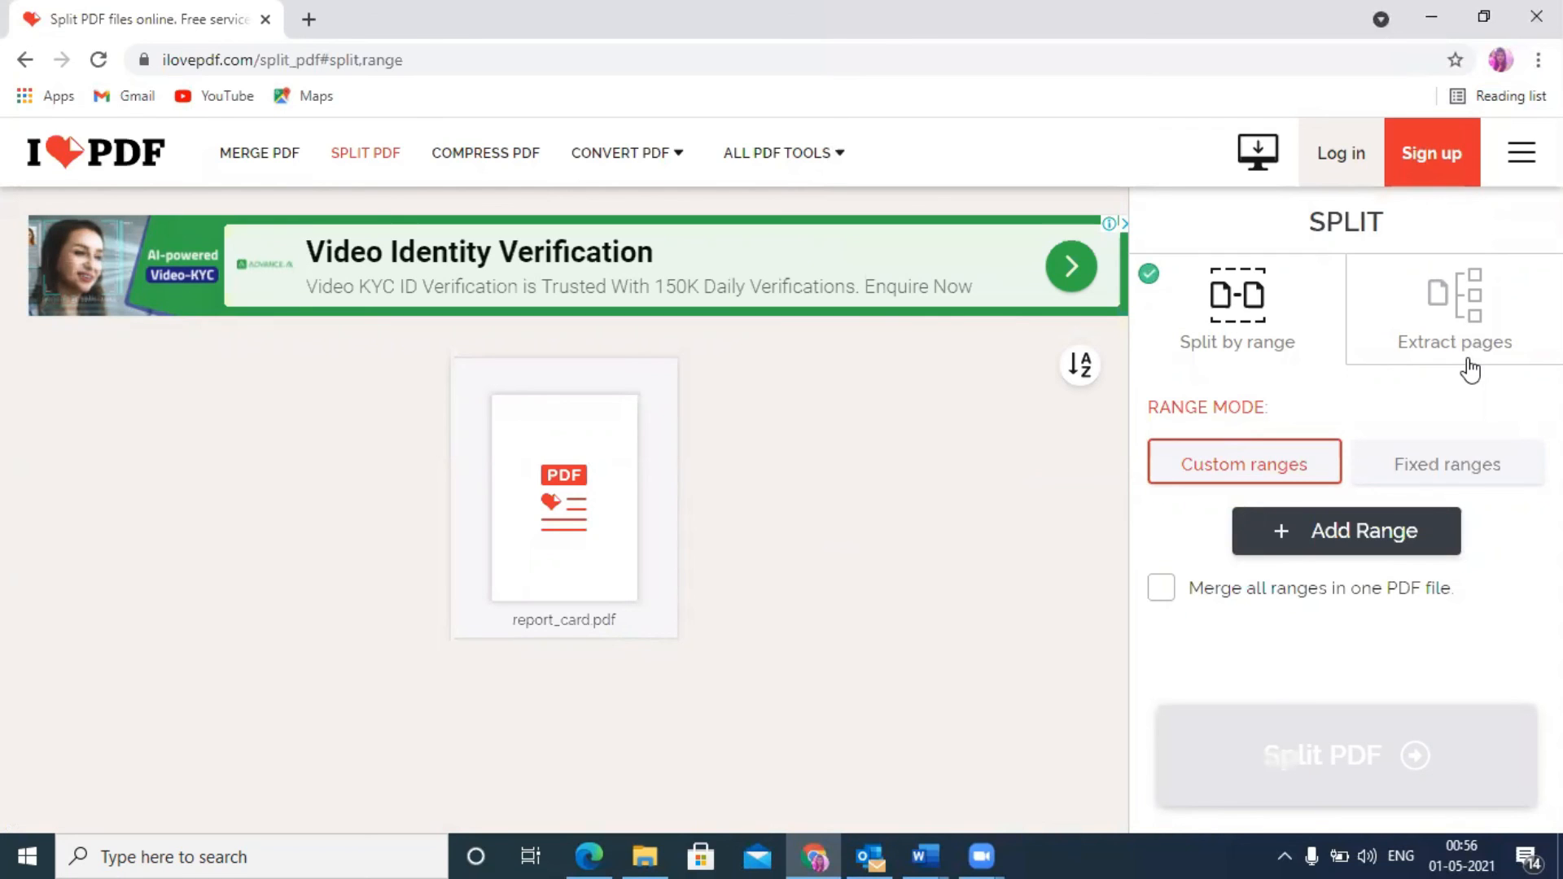
- Split report_card.pdf by extracting all pages into separate PDF files and download the resulting archive
left_click(1462, 328)
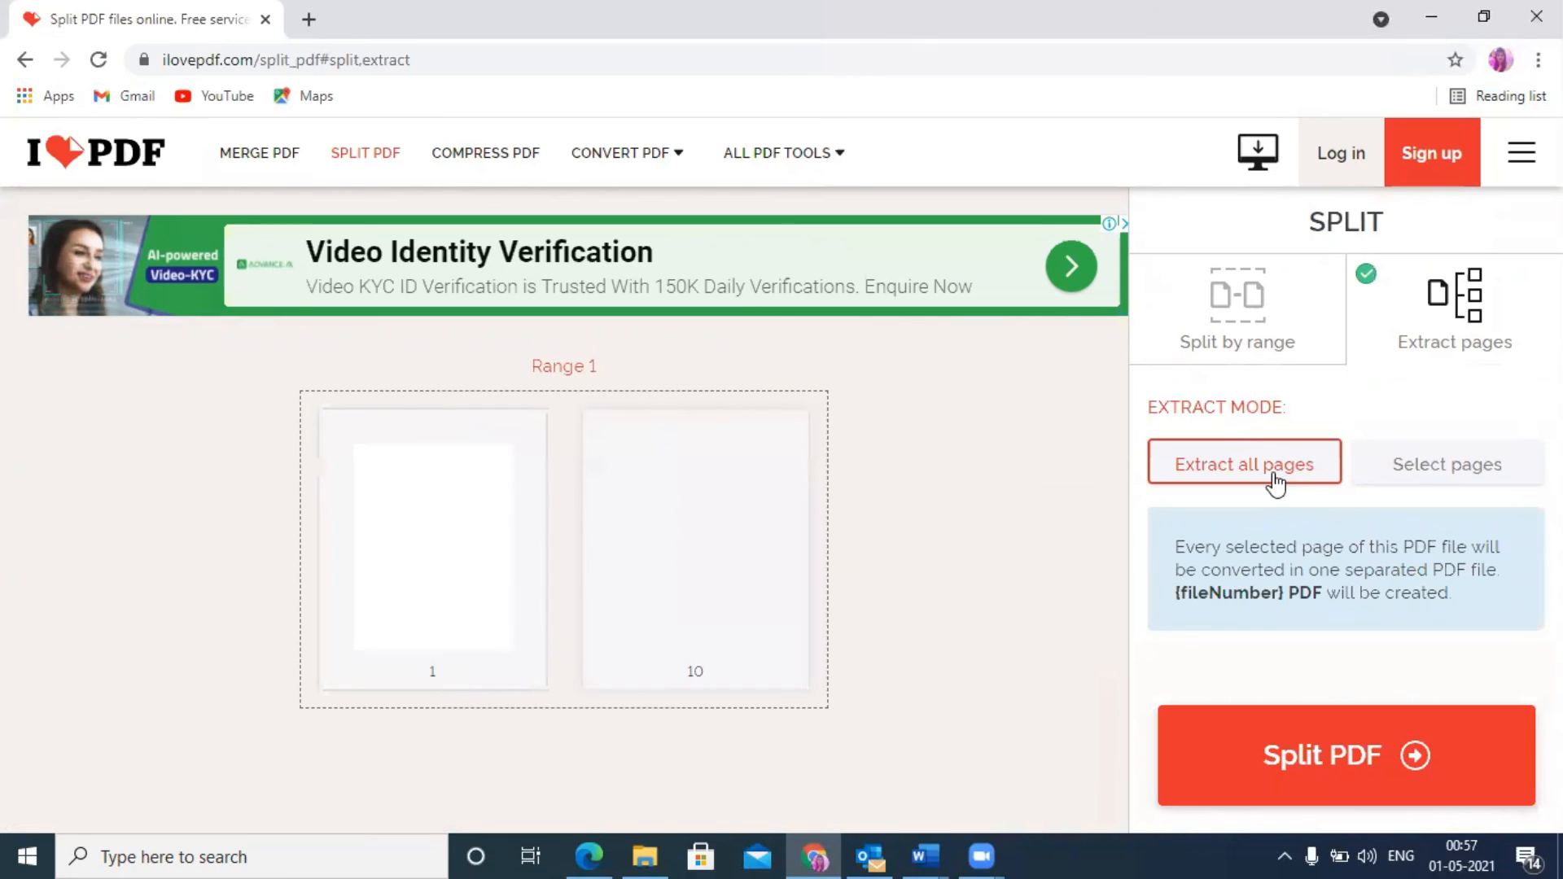
left_click(1308, 753)
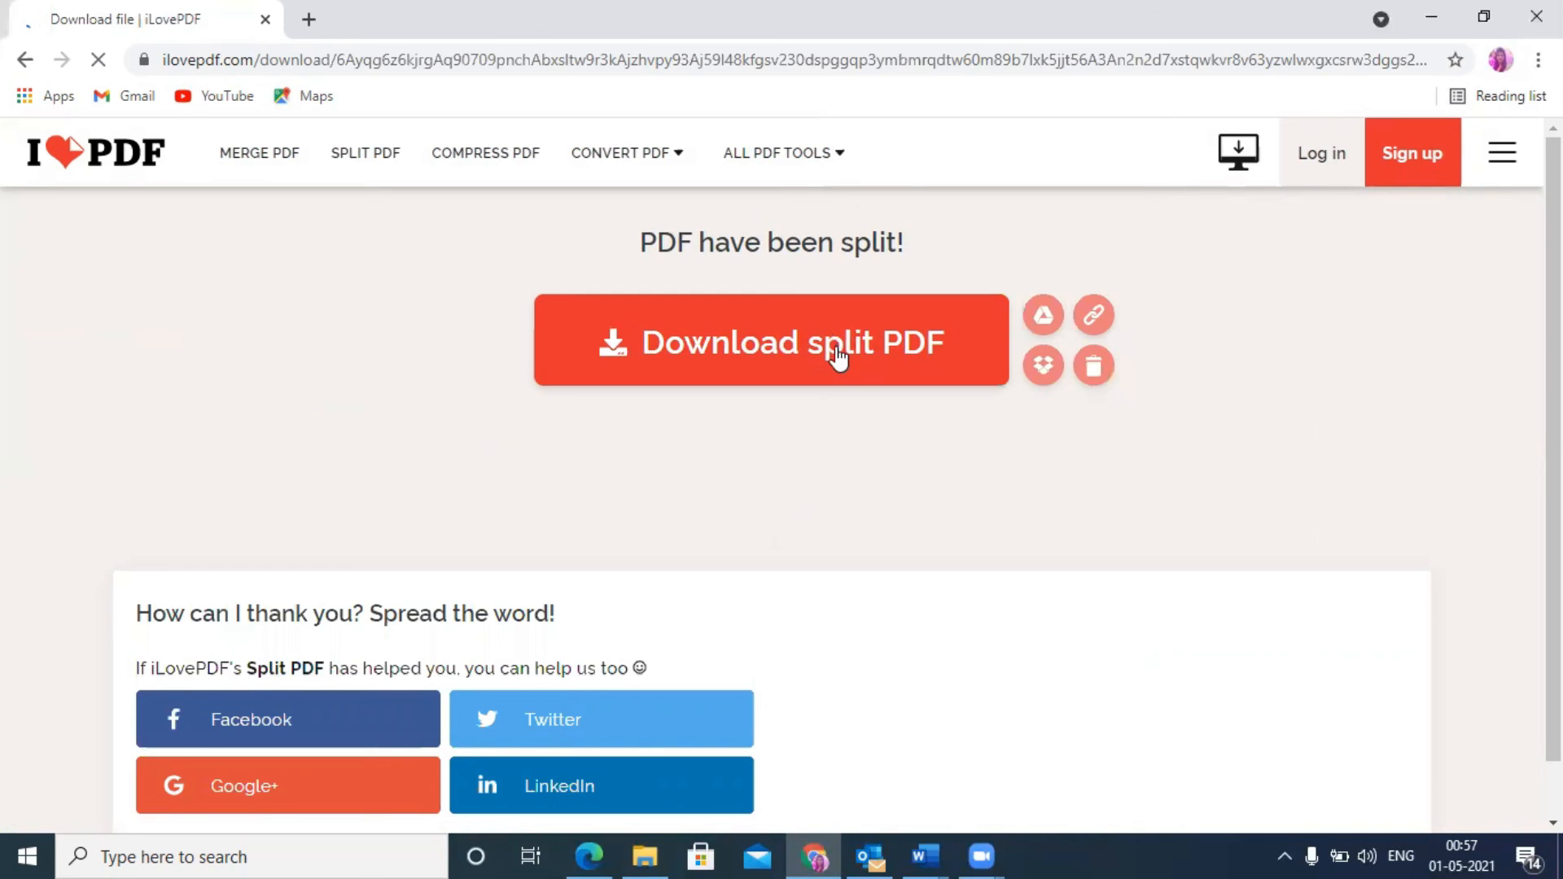
left_click(838, 356)
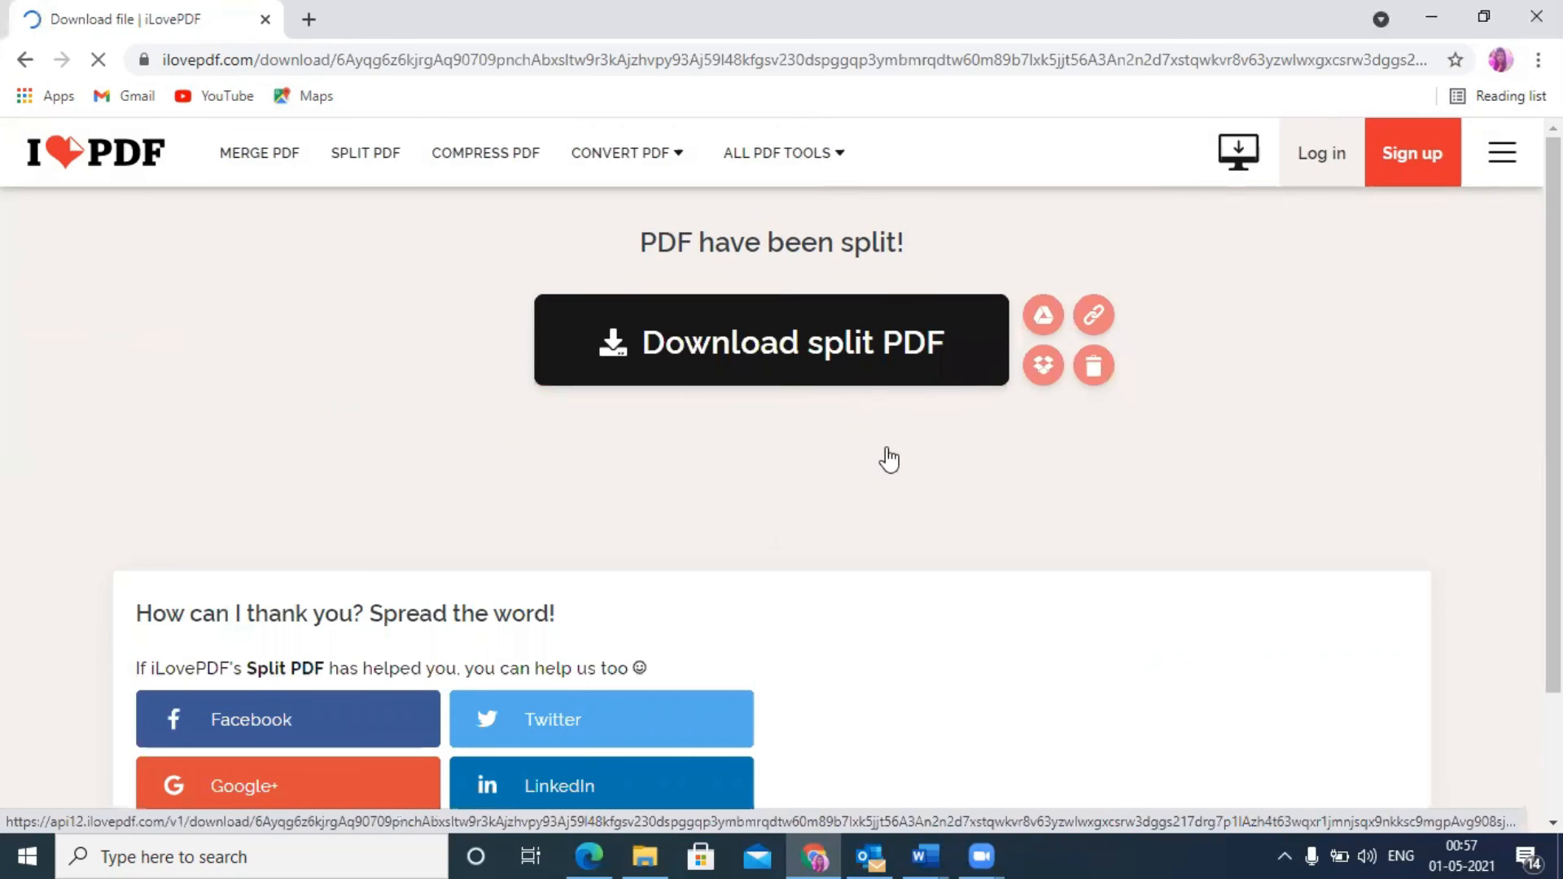
left_click(825, 356)
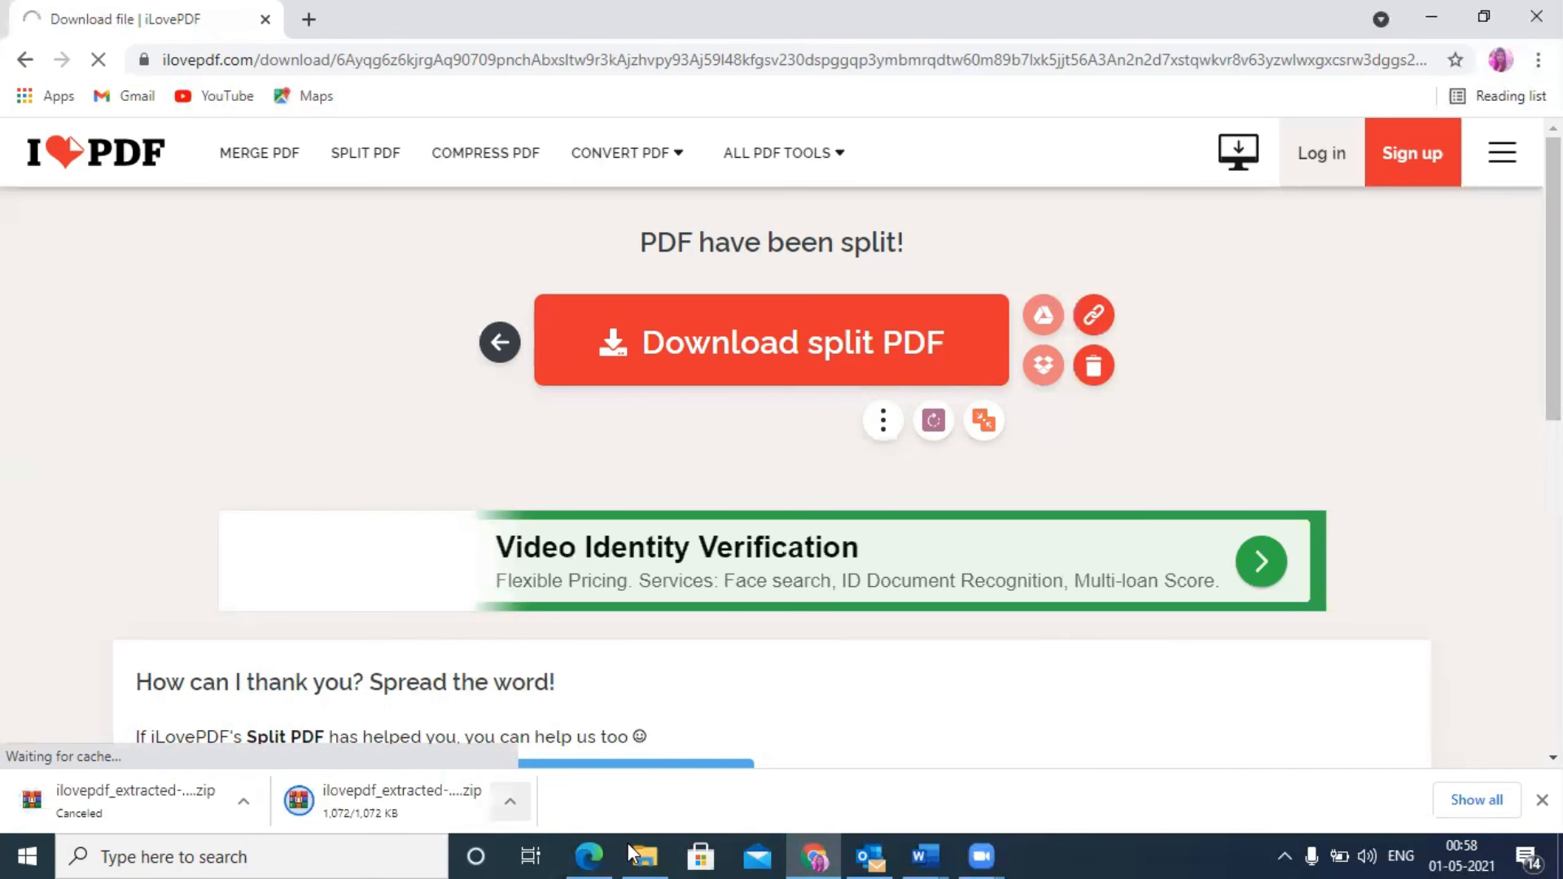
- Open the ilovepdf_extracted-pages folder in Downloads, open report_card-1, and look through the single report card
left_click(509, 801)
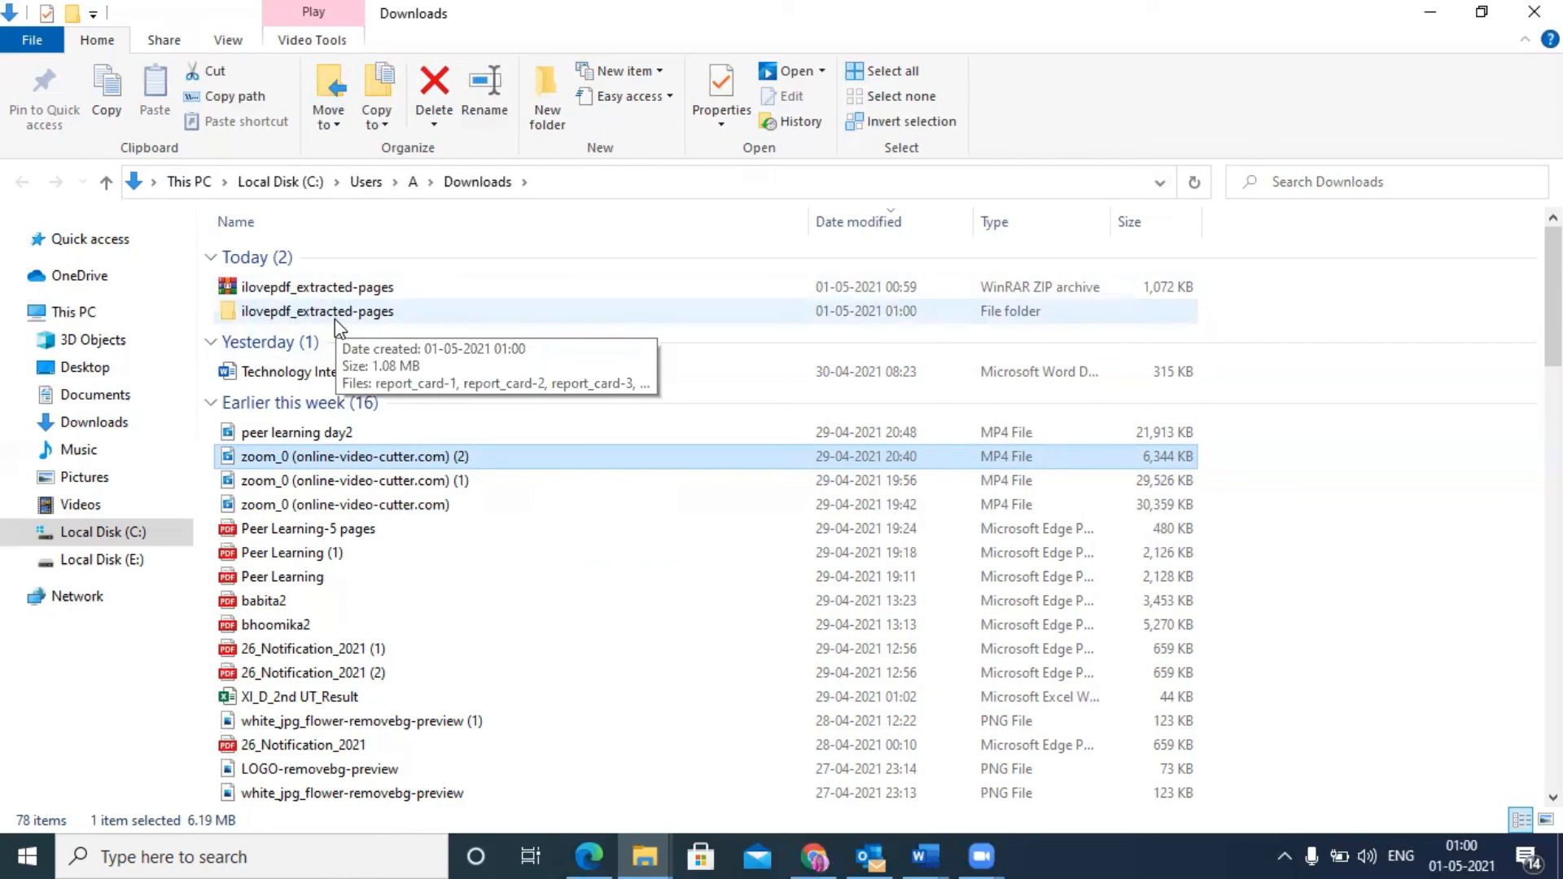
left_click(335, 319)
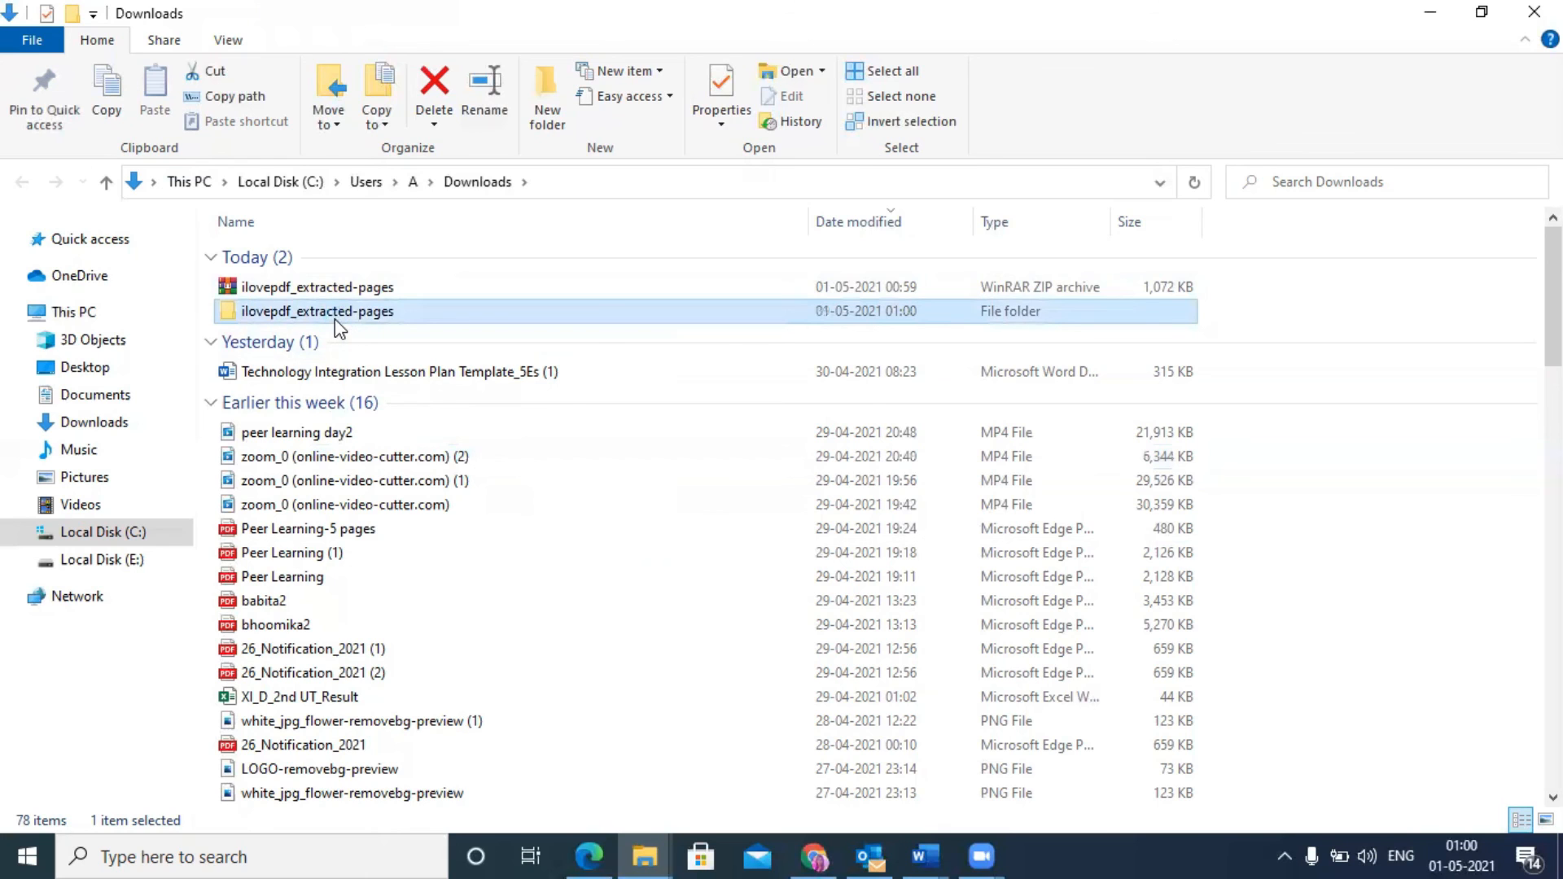
double_click(334, 320)
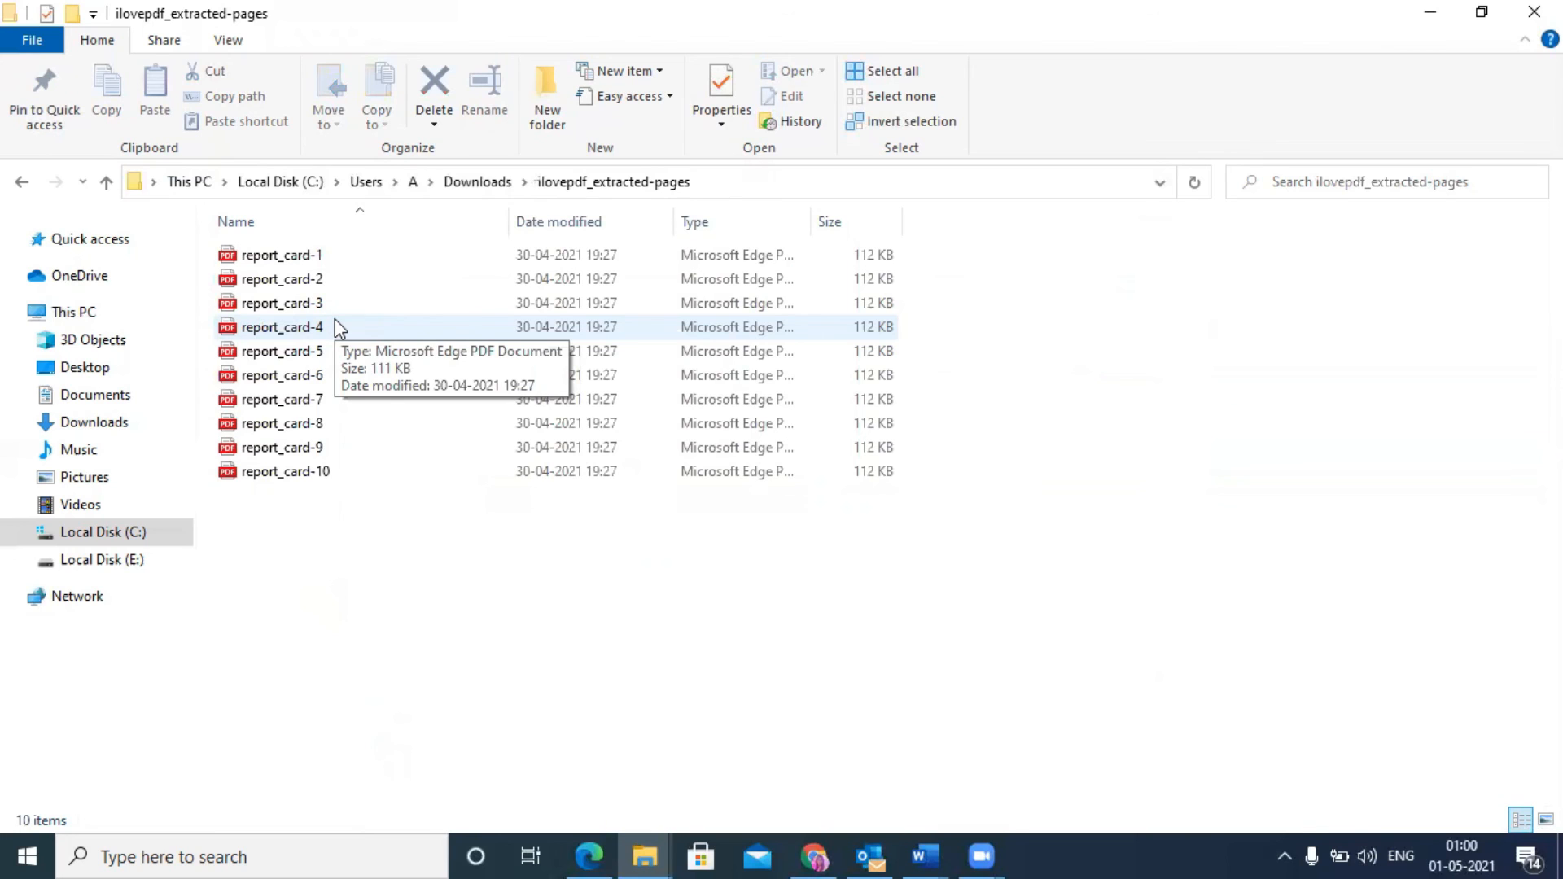
double_click(307, 259)
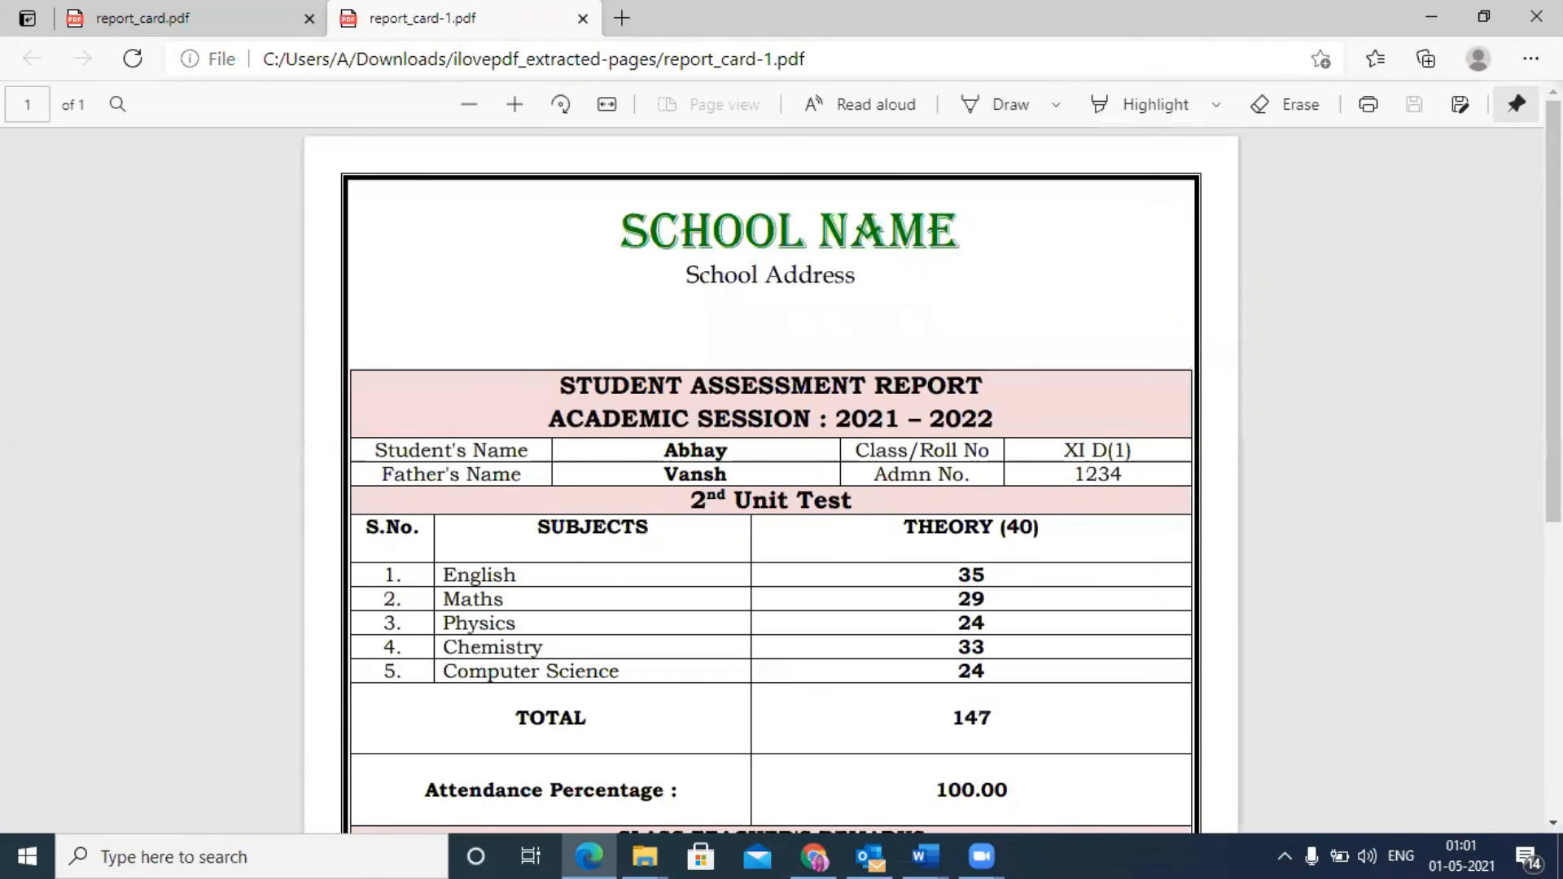
scroll(770, 481, "down", 1)
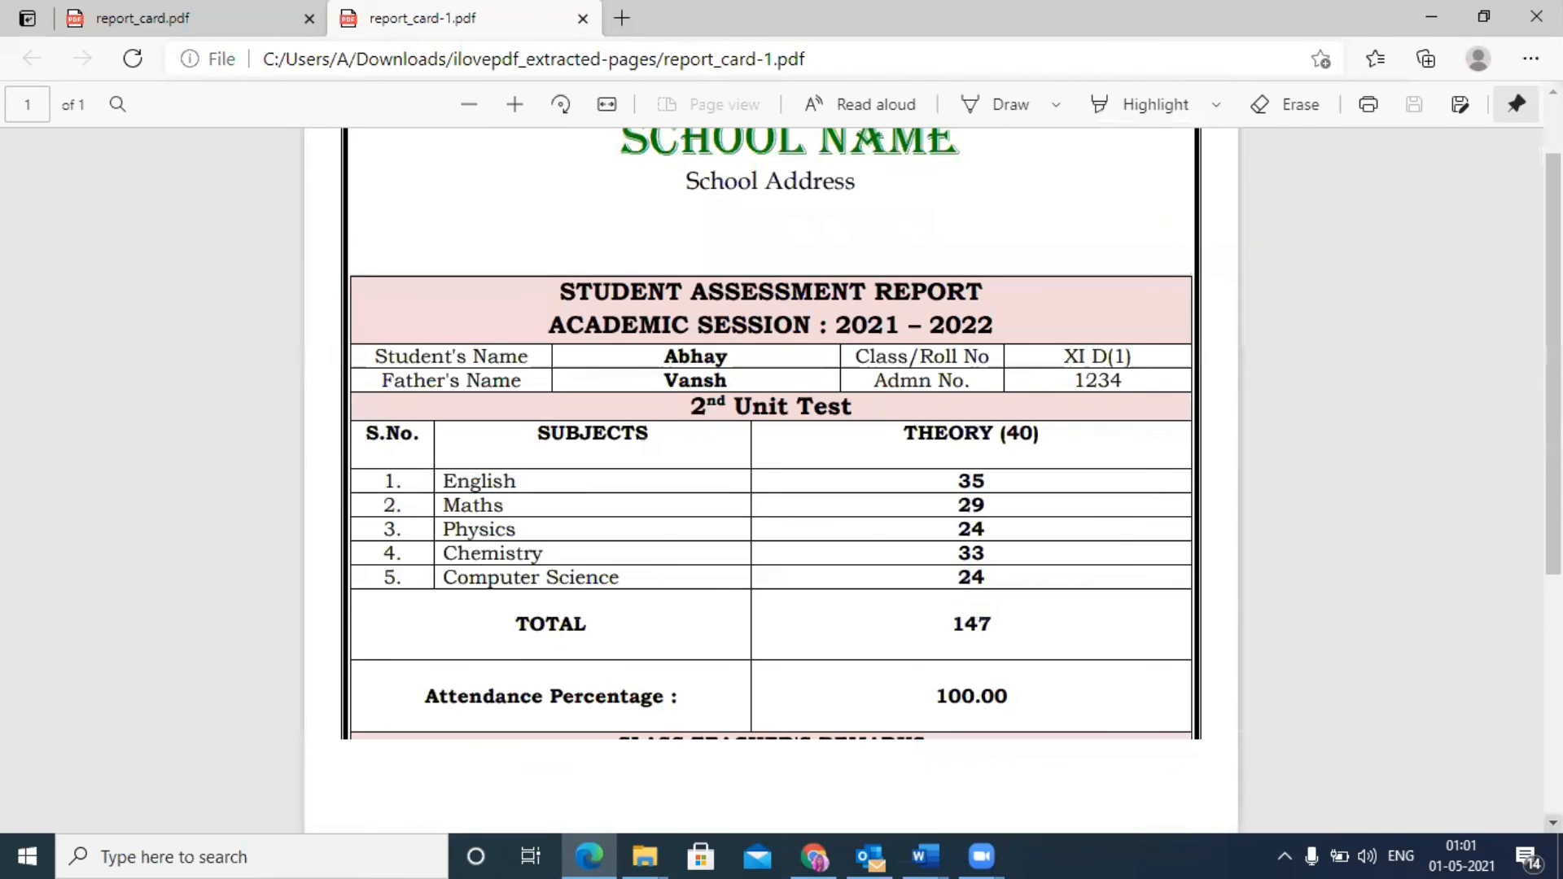
scroll(771, 480, "down", 4)
scroll(770, 481, "up", 1)
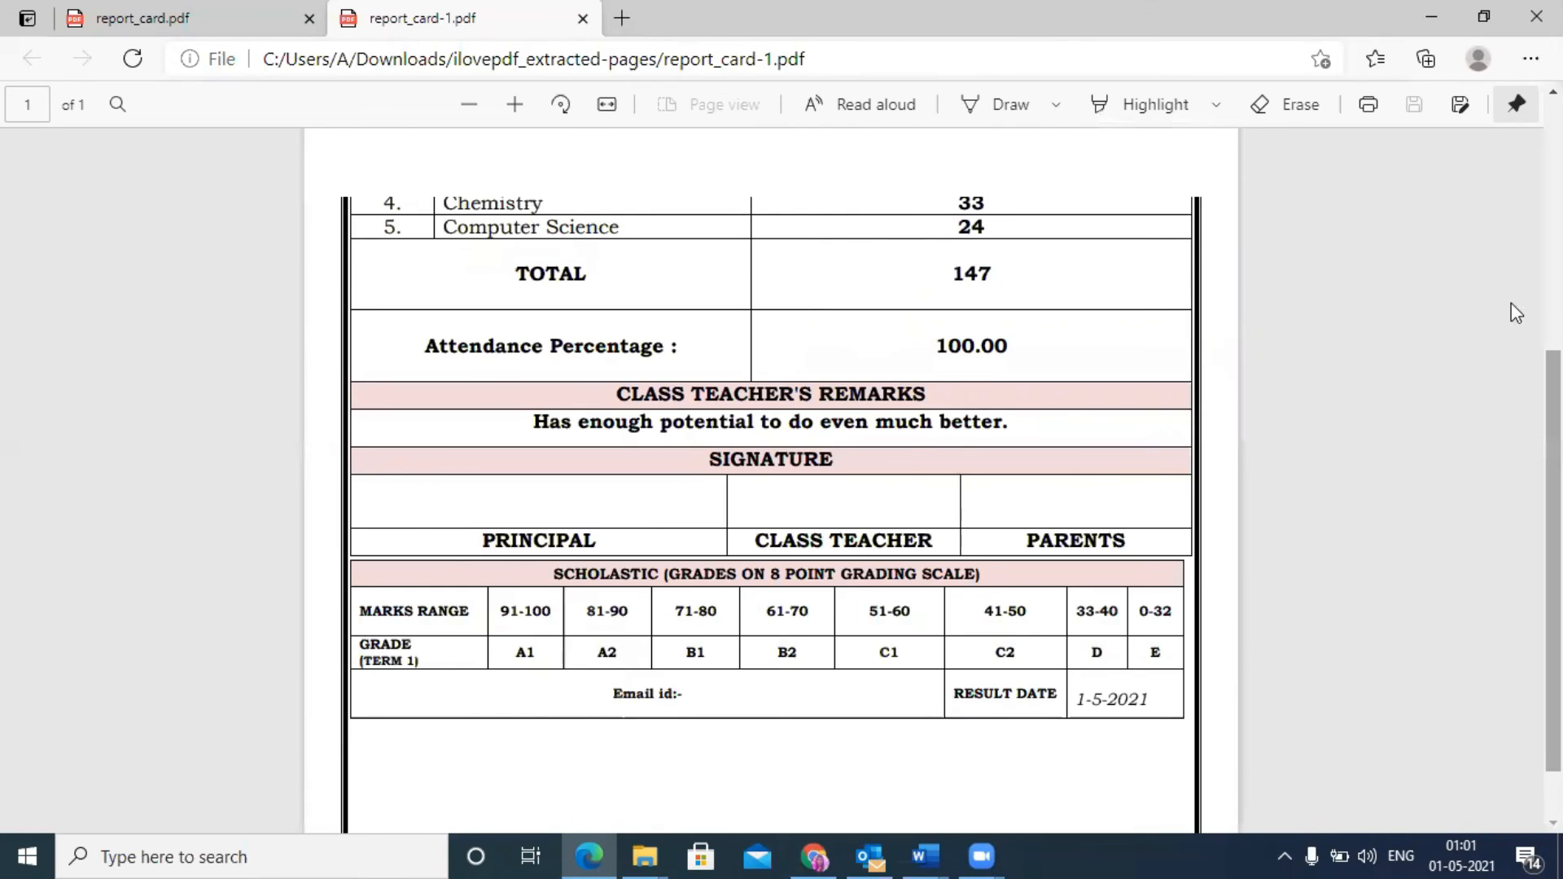
scroll(1512, 302, "up", 5)
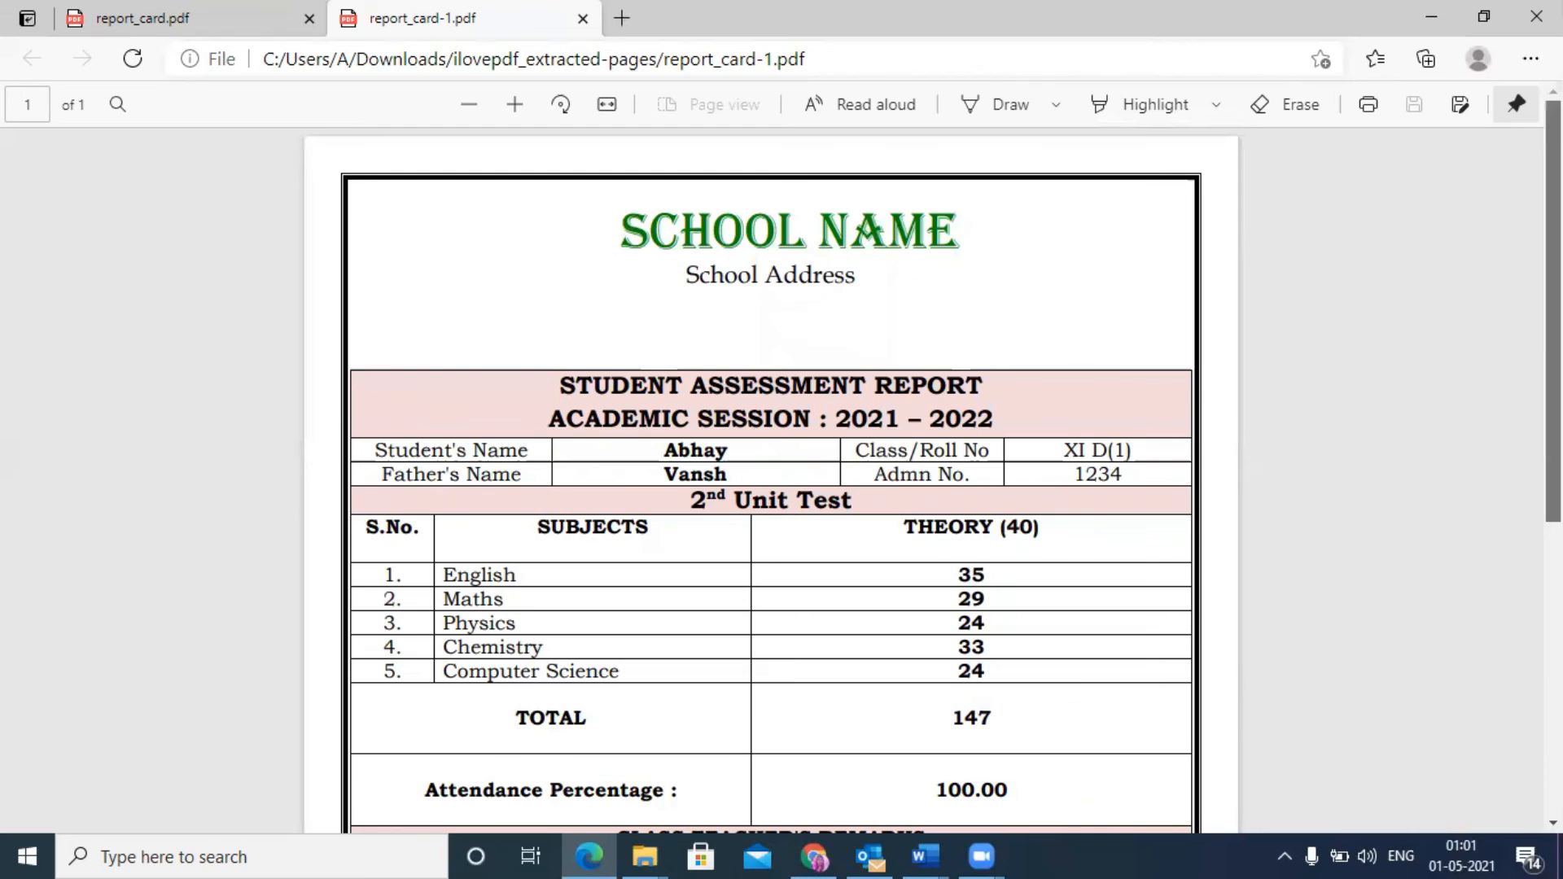
scroll(770, 480, "down", 3)
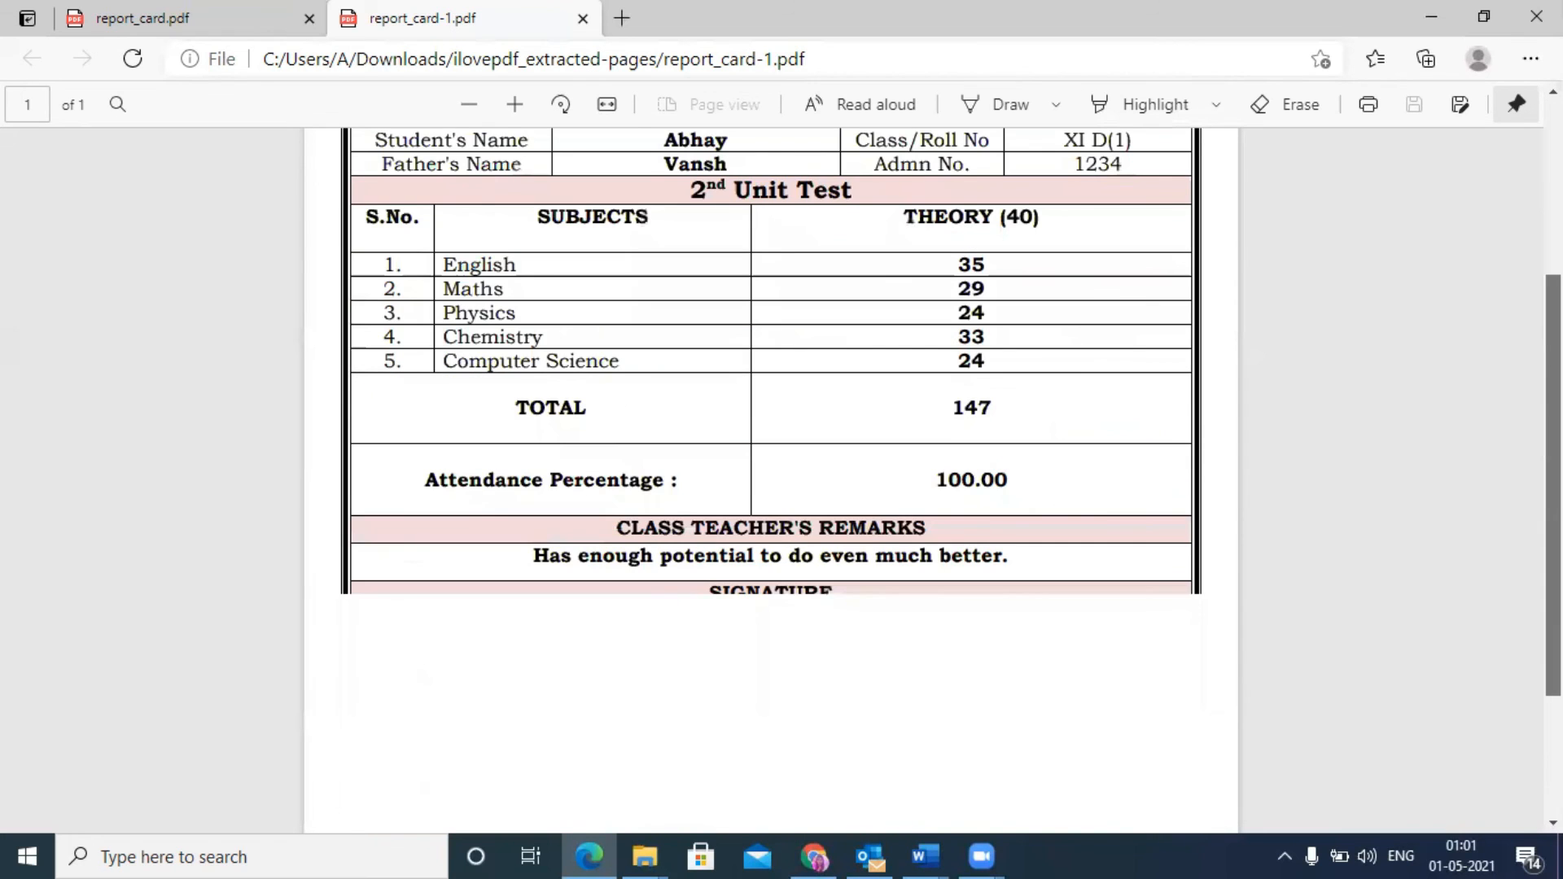
scroll(771, 480, "up", 3)
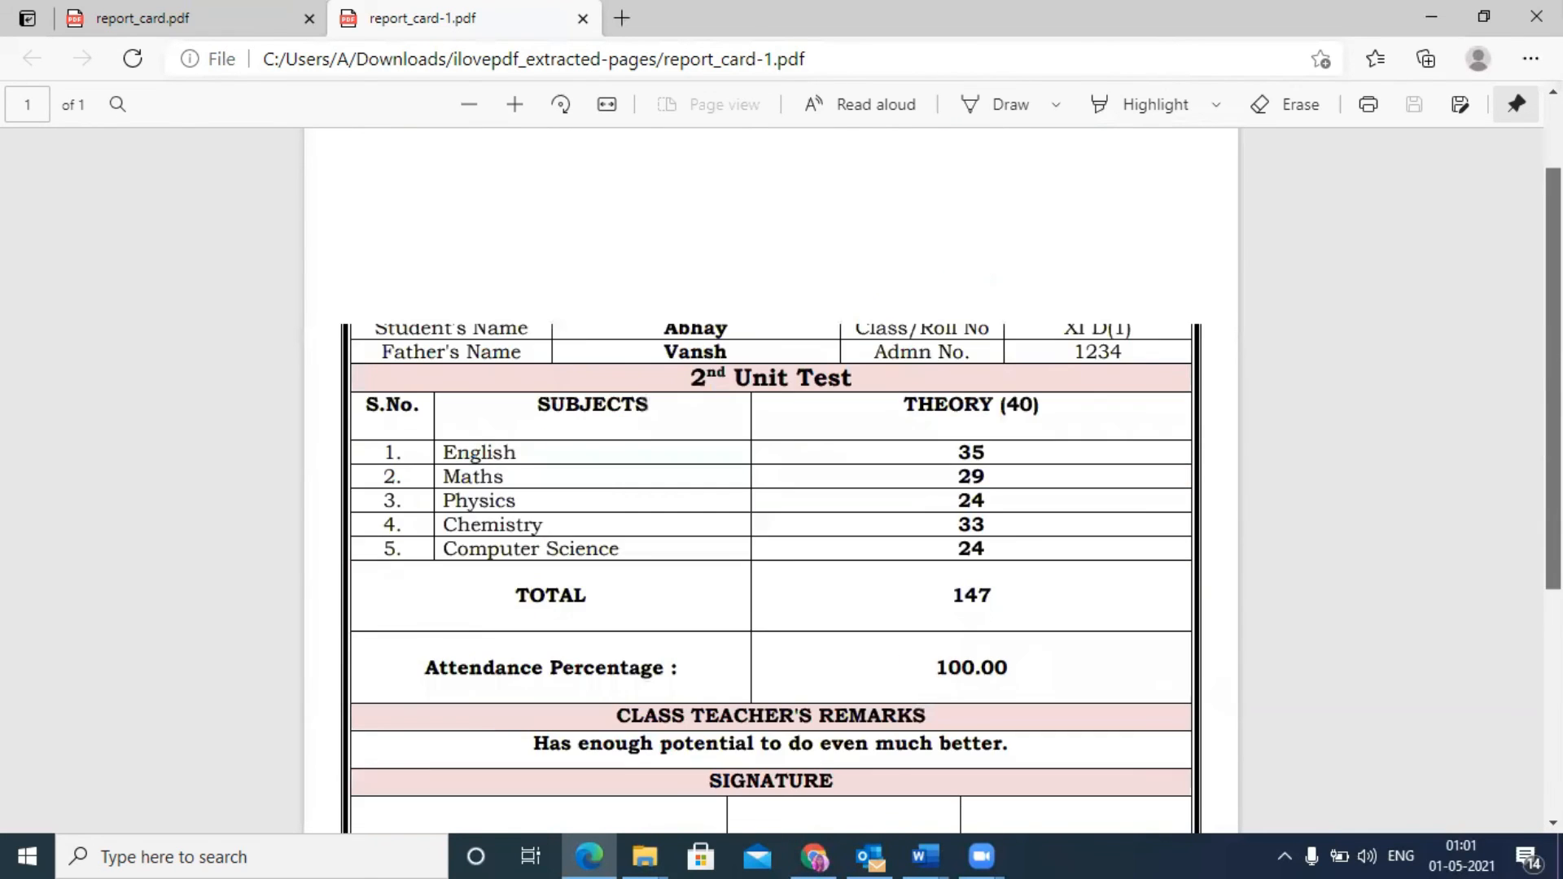
scroll(1523, 289, "up", 2)
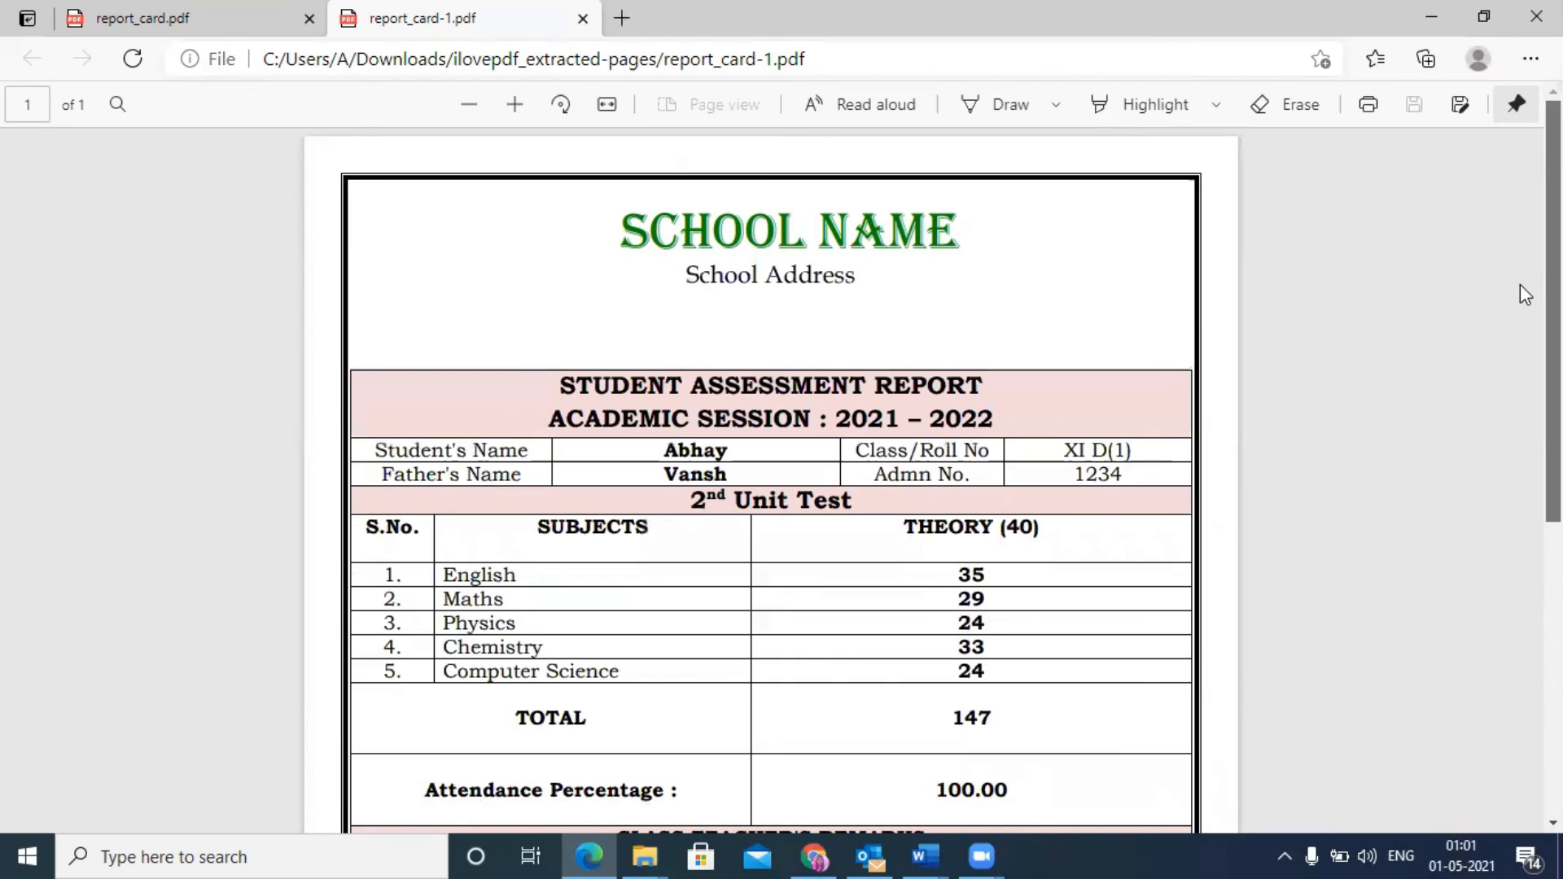